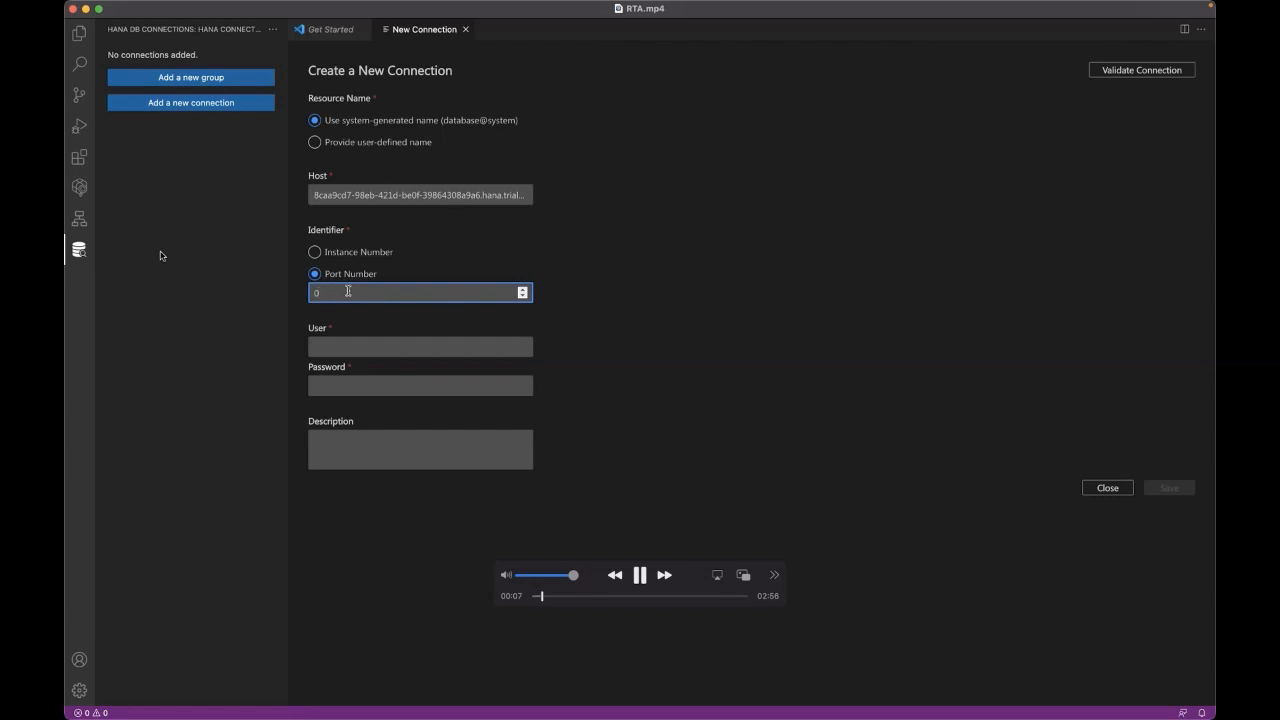
- Complete the new database connection with port number 443, user DBADMIN and the account password
type("442")
key("BackSpace")
type("3")
key("Tab")
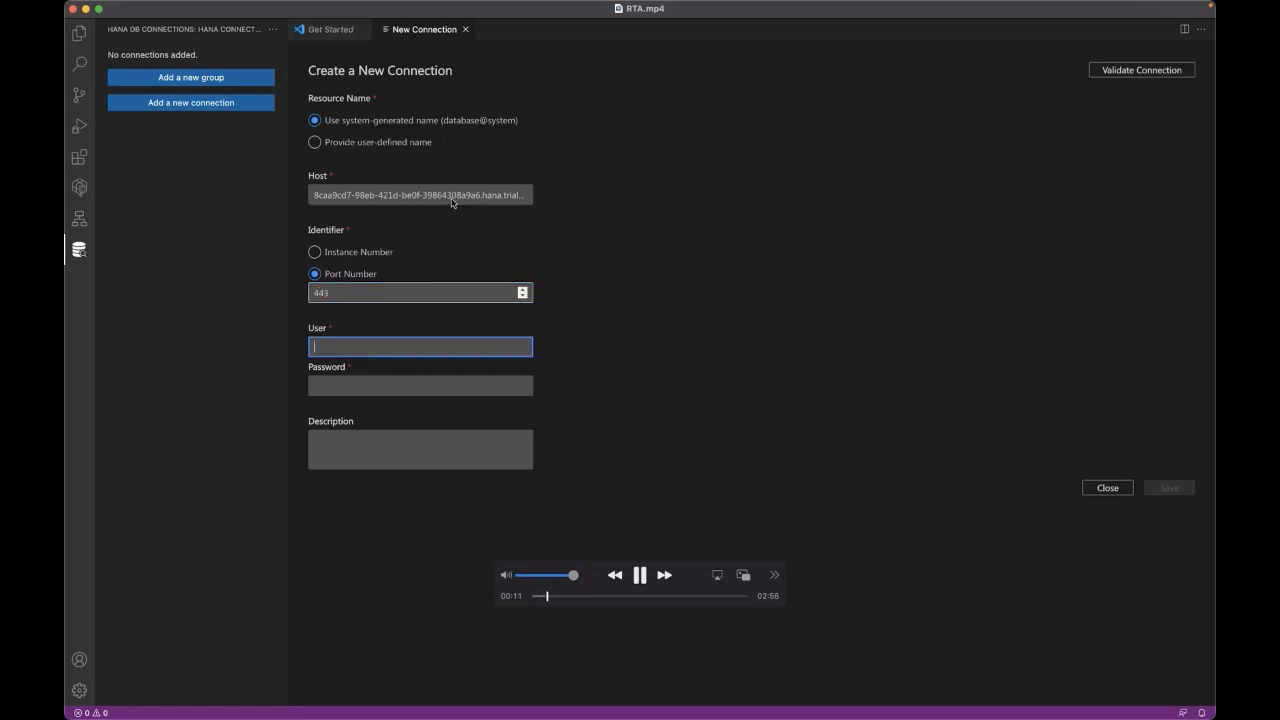
type("DBADMIN")
key("Tab")
type("***")
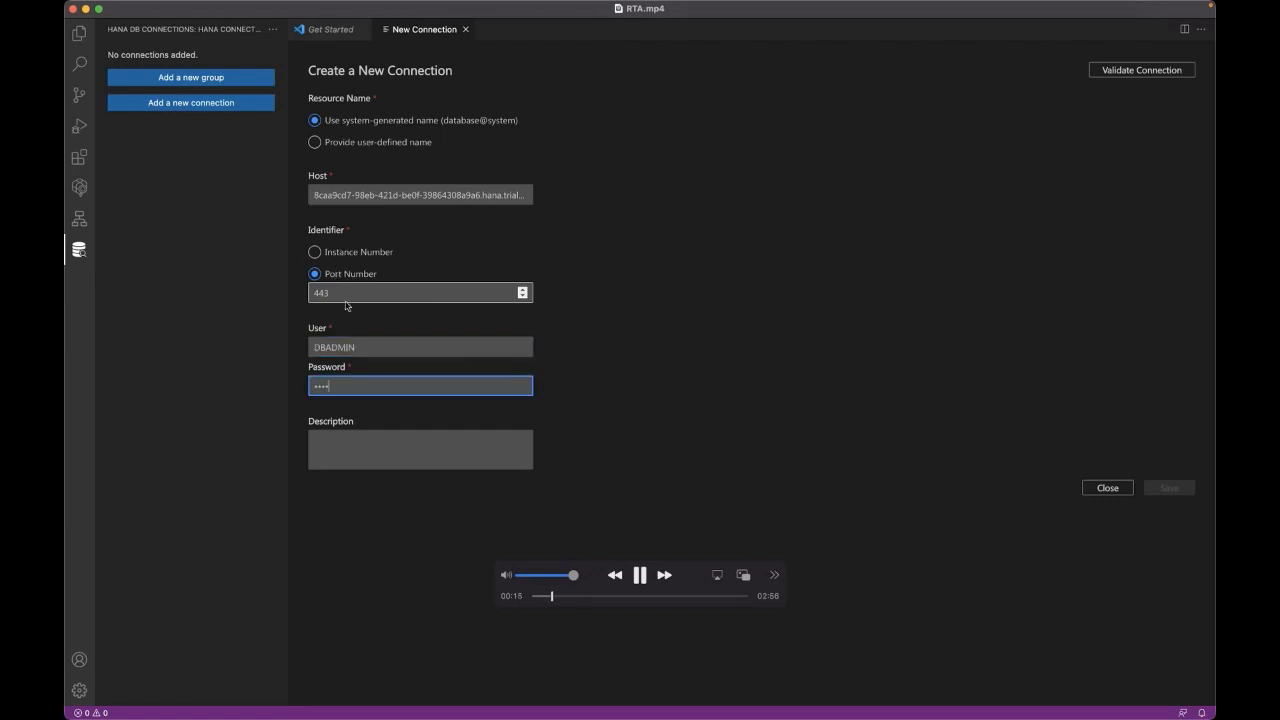
type("*******")
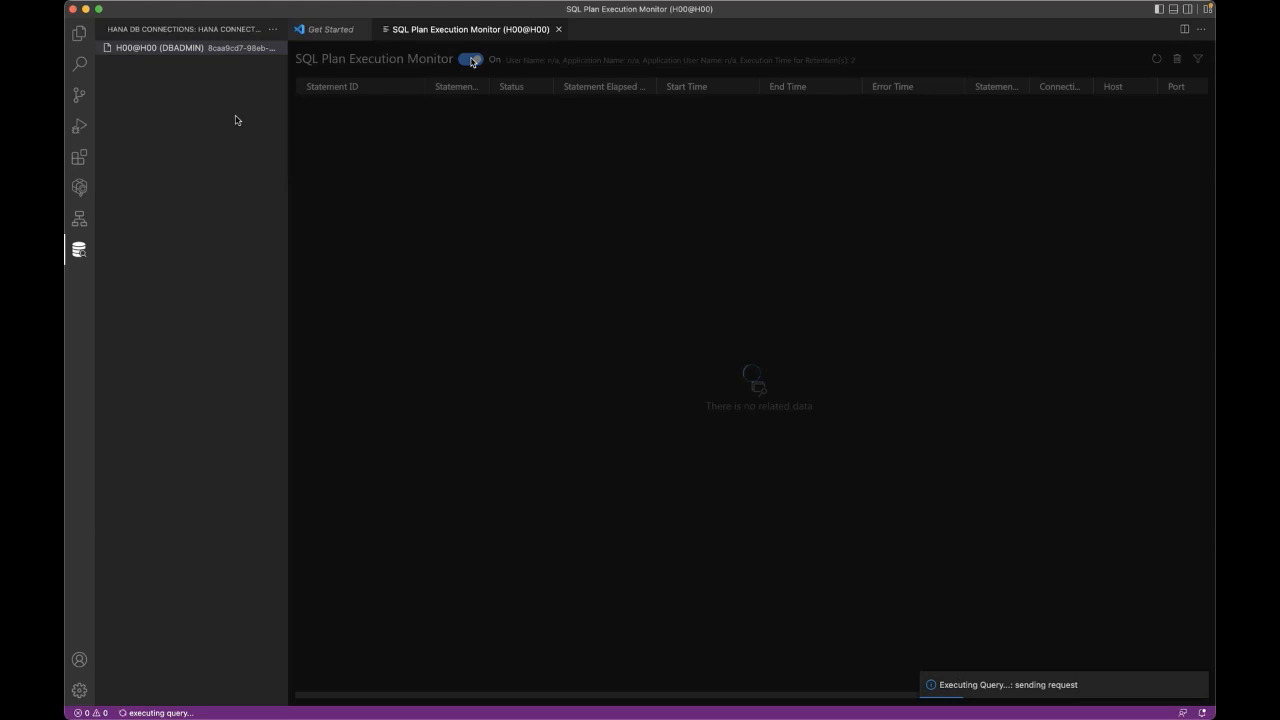
- Restart the SQL Plan Execution Monitor with an execution time for retention of 2 seconds
left_click(471, 60)
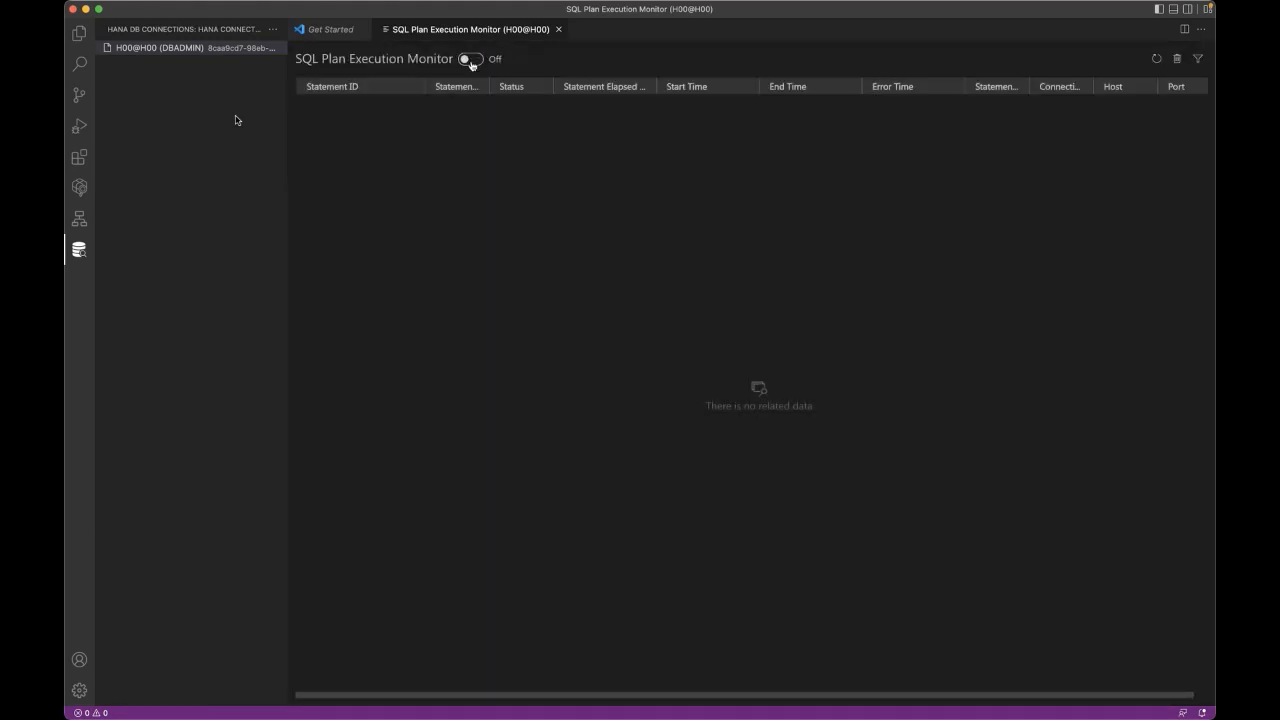
left_click(472, 60)
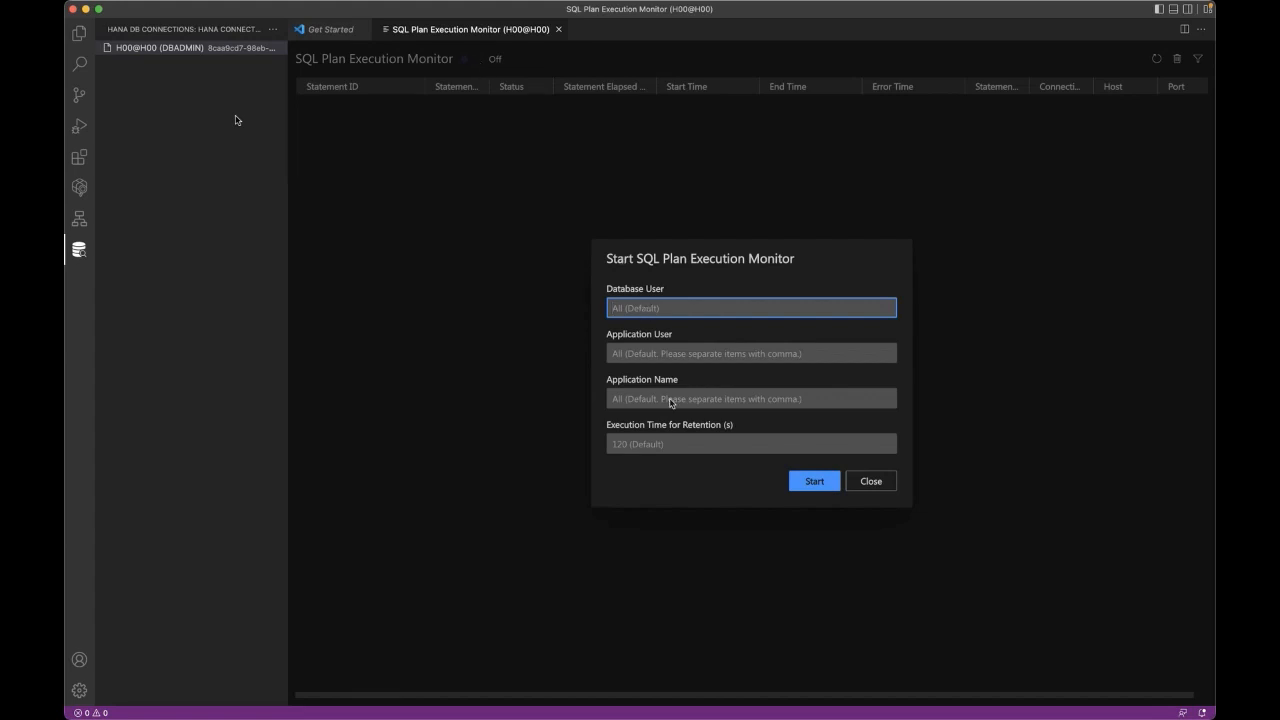
left_click(672, 441)
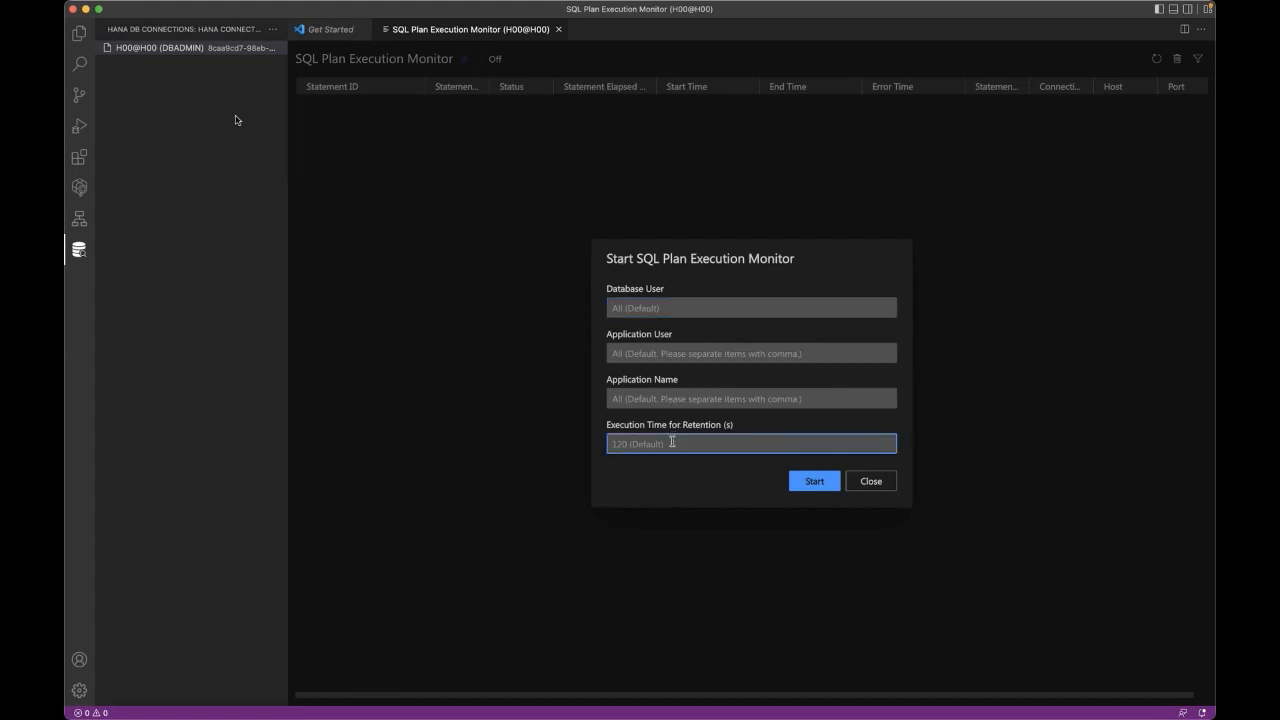
type("2")
left_click(817, 489)
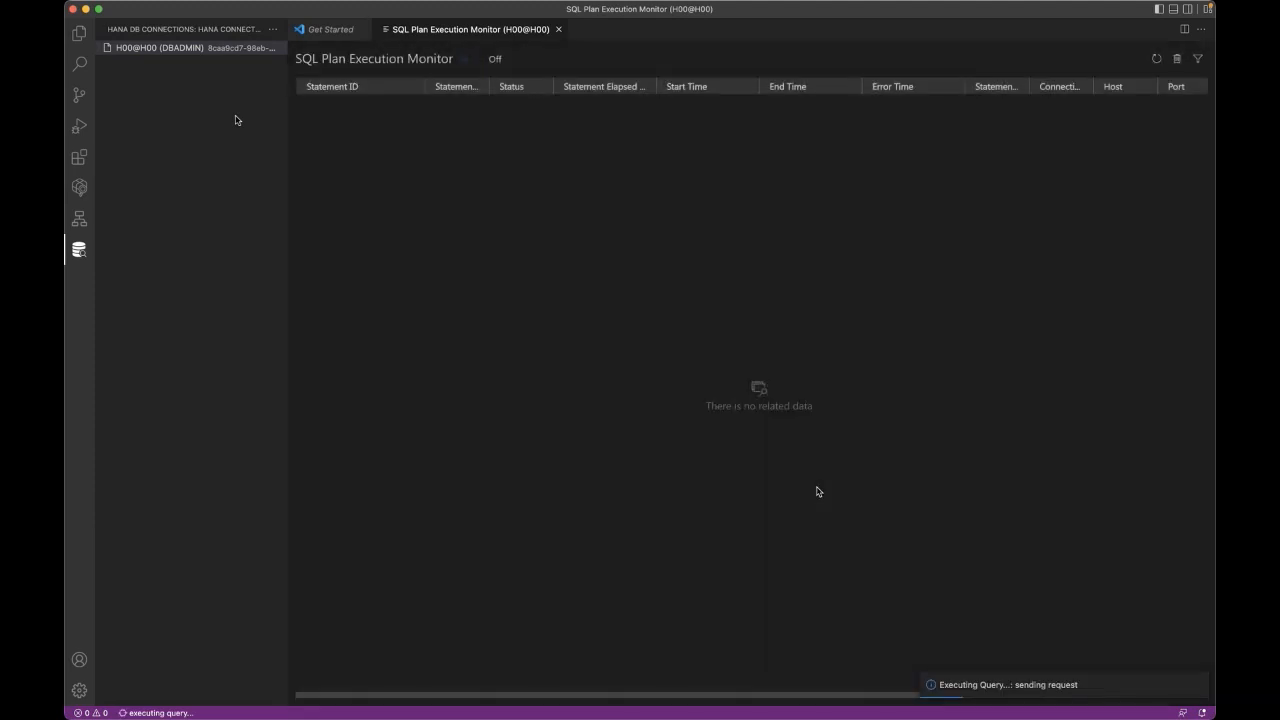
- Write the query "select top 1000 * from m_sql_plan_cache;" in a SQL editor for the H00@H00 connection and execute it
left_click(233, 49)
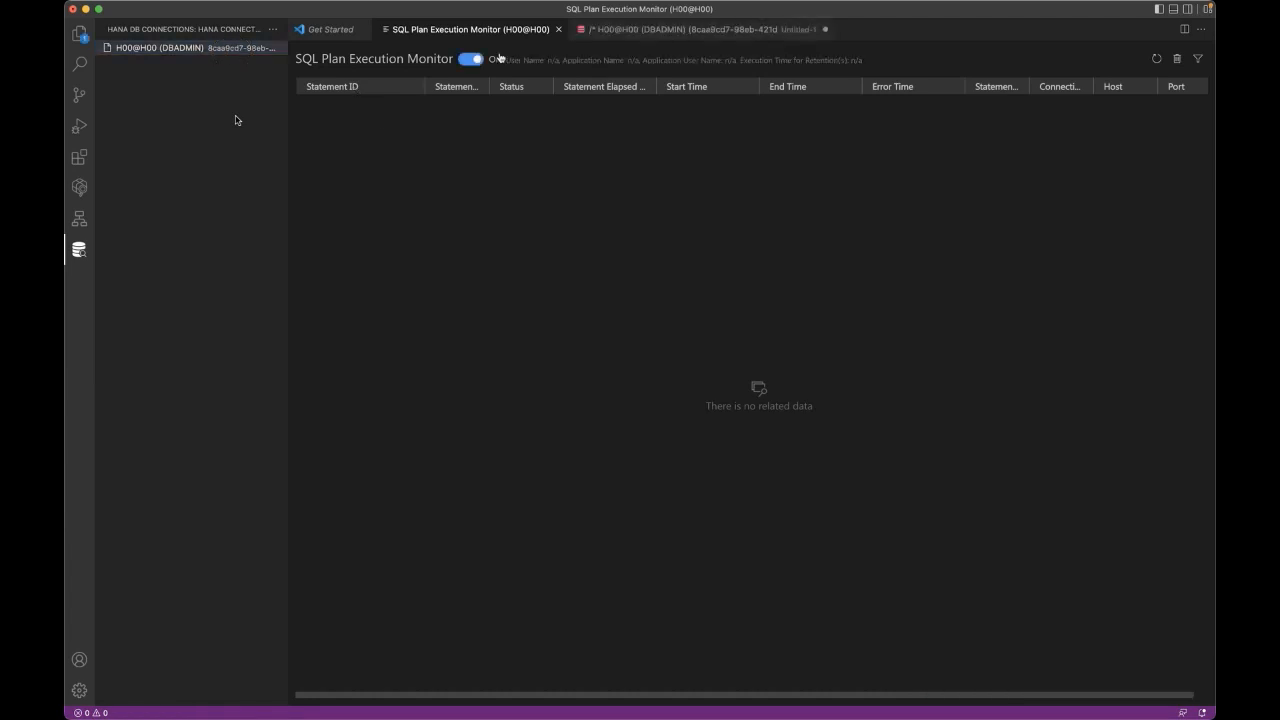
left_click(626, 40)
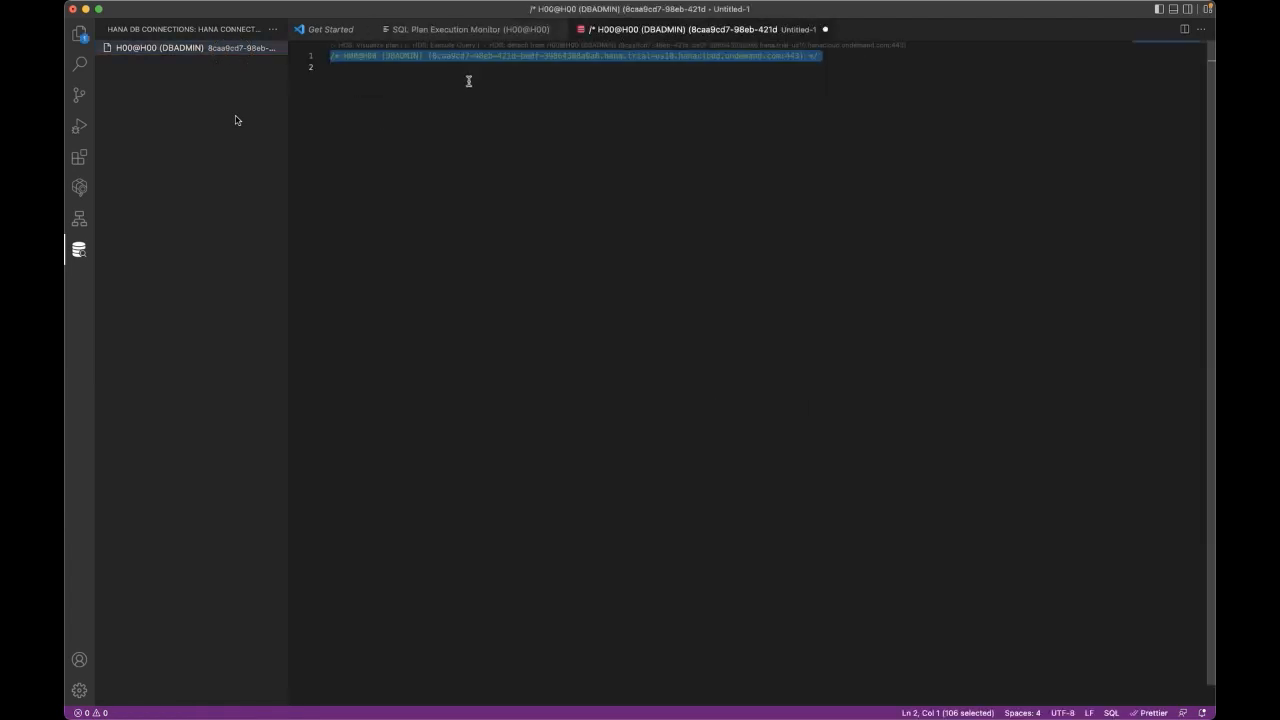
type("selec")
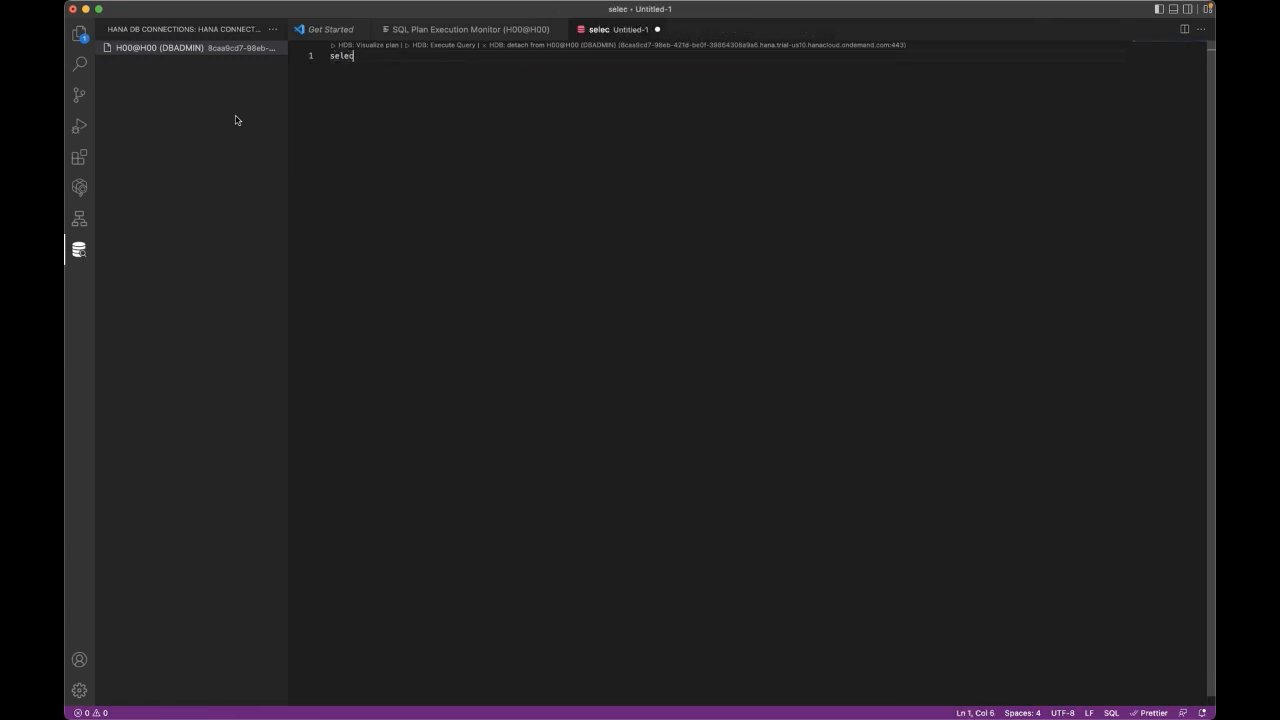
type("t top 1000")
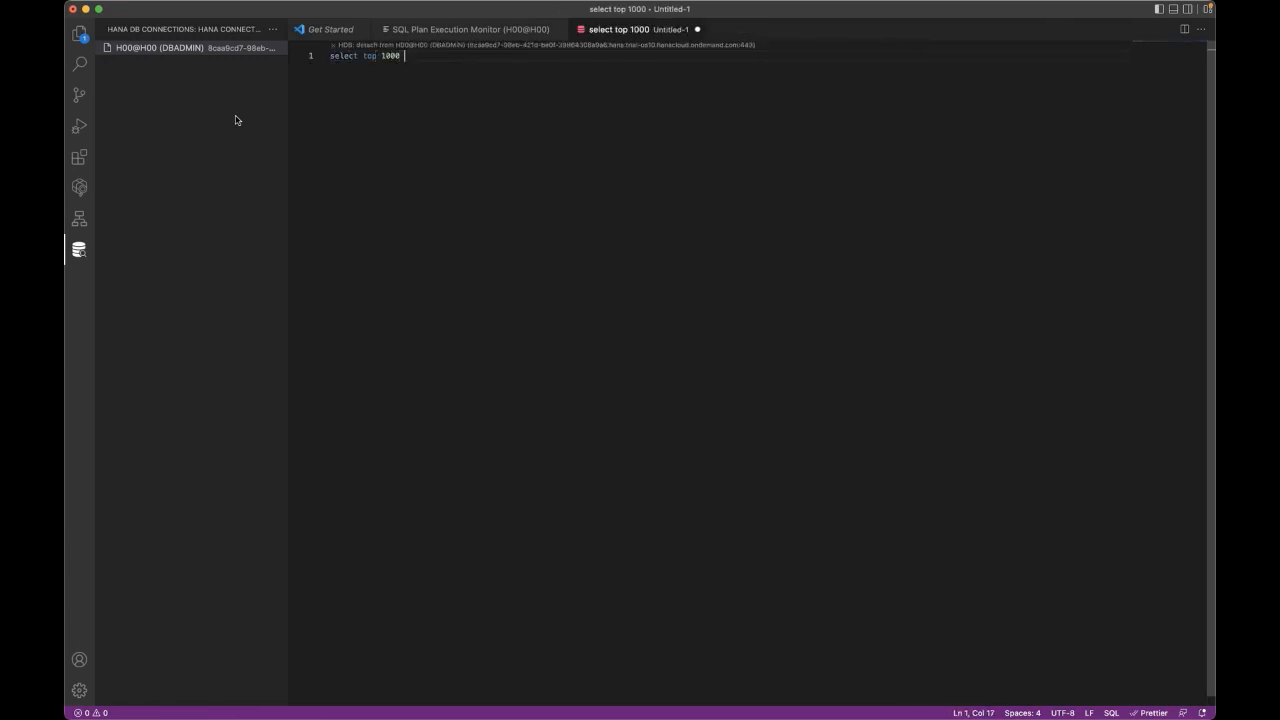
type(" * from m_s")
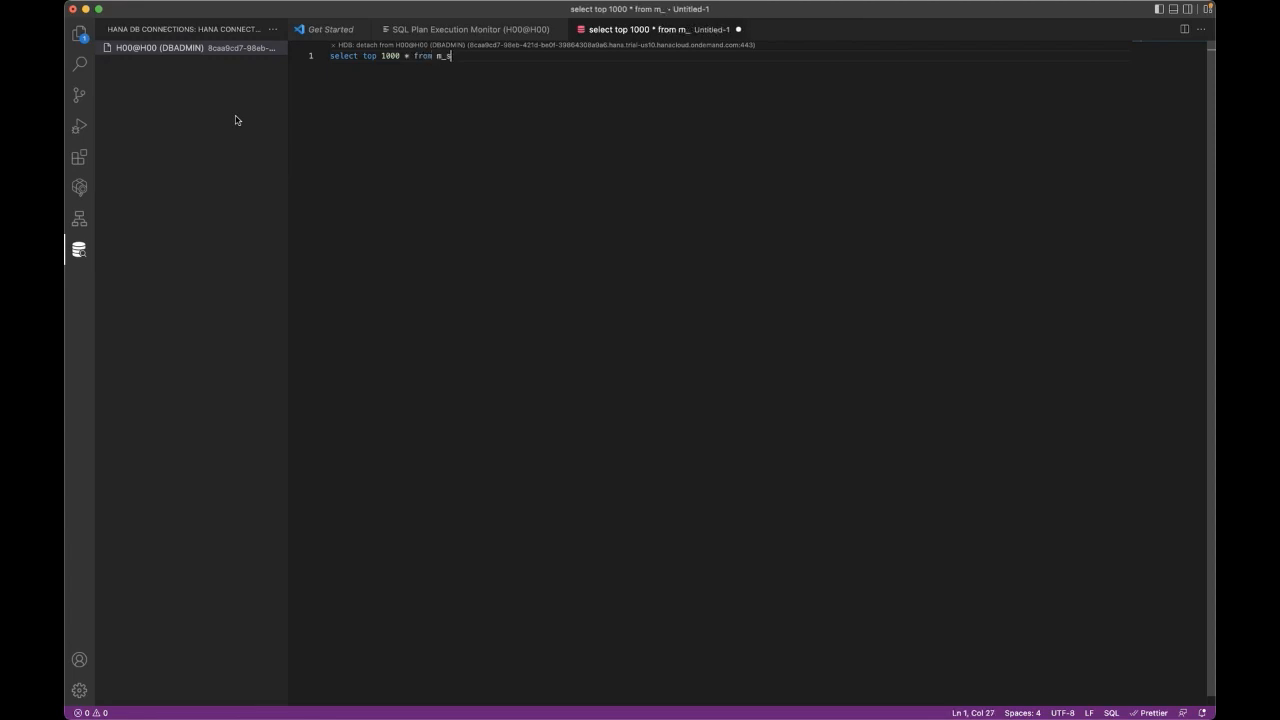
type("ql_plan")
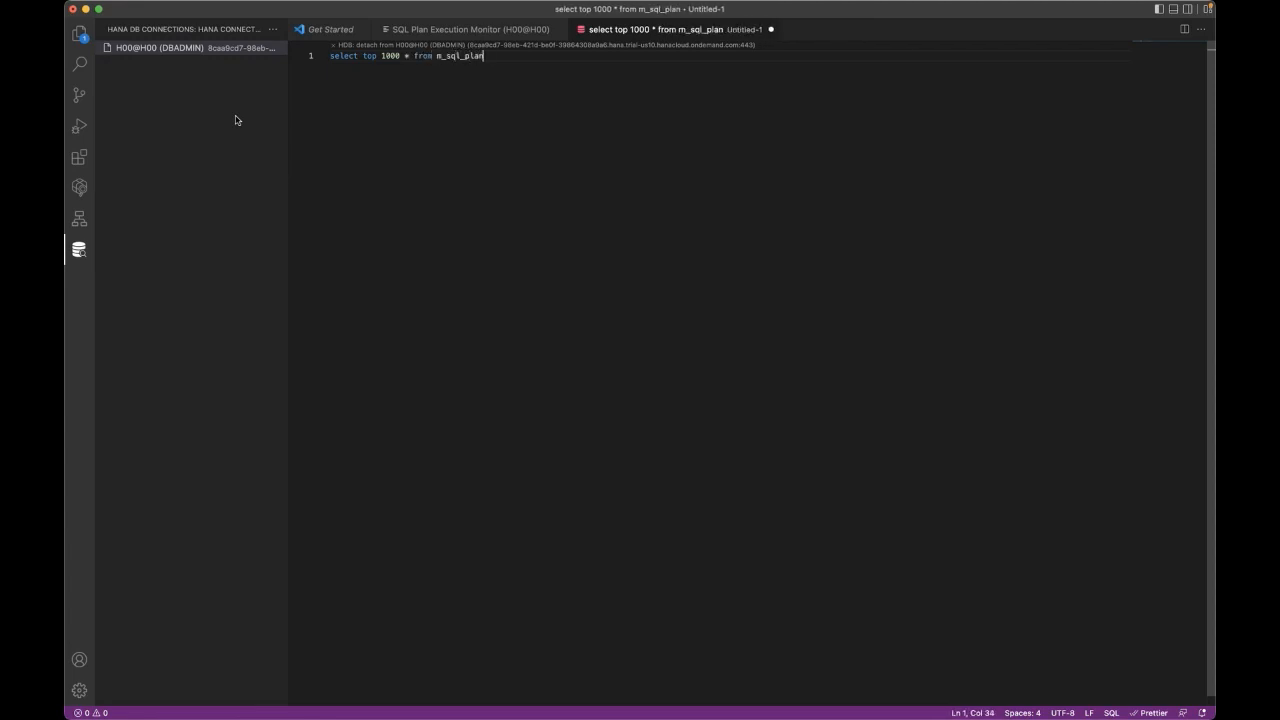
type("_cache;")
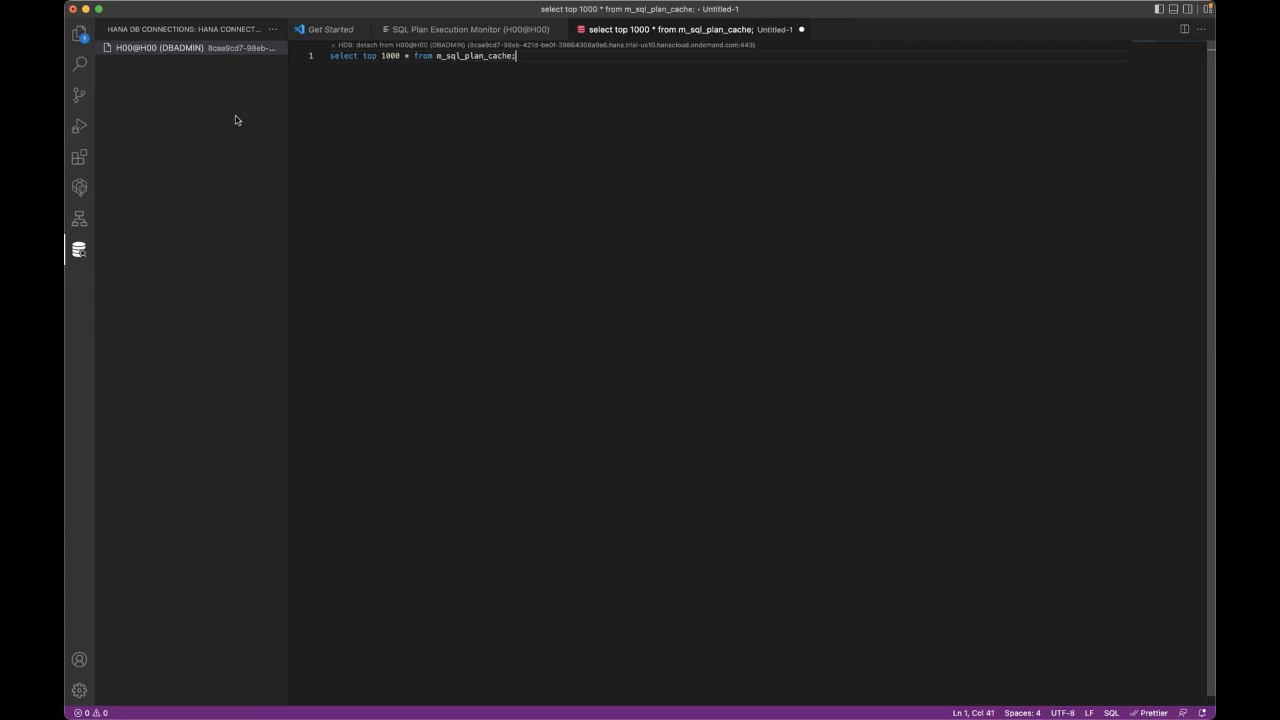
triple_click(488, 62)
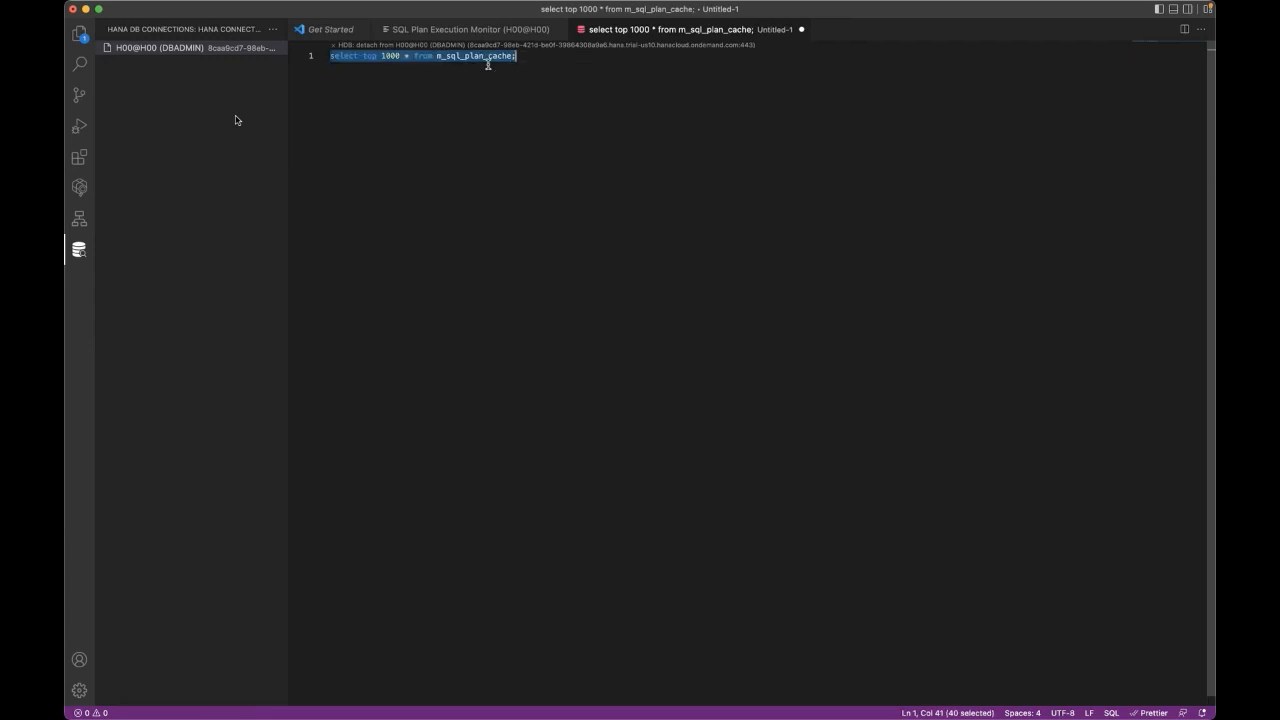
left_click(443, 46)
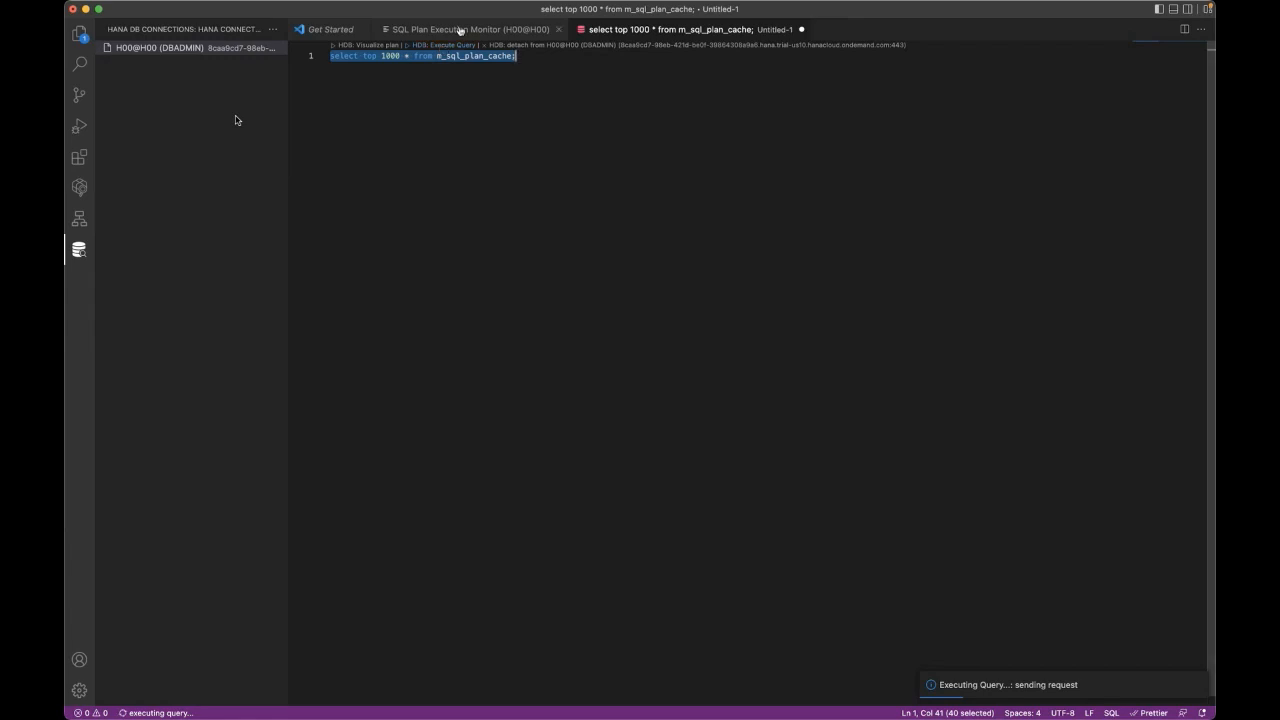
- Refresh the SQL Plan Execution Monitor and visualize the plan of the running statement
left_click(461, 31)
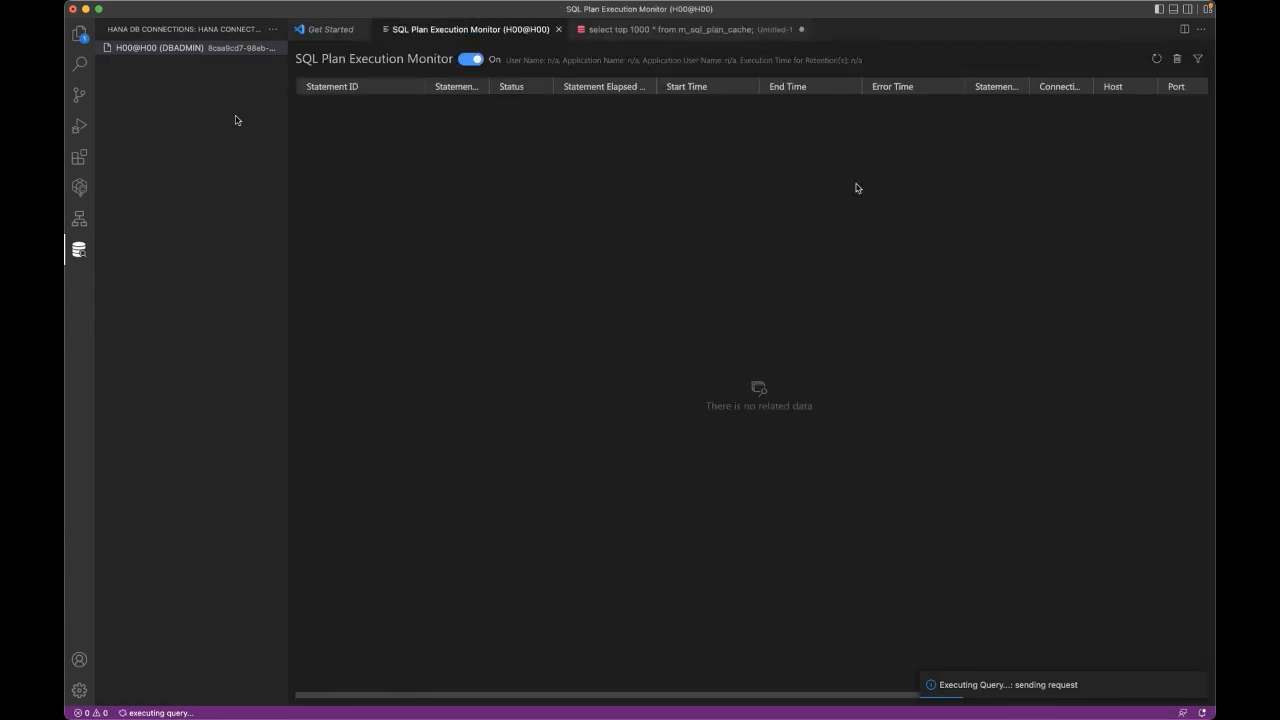
left_click(1157, 62)
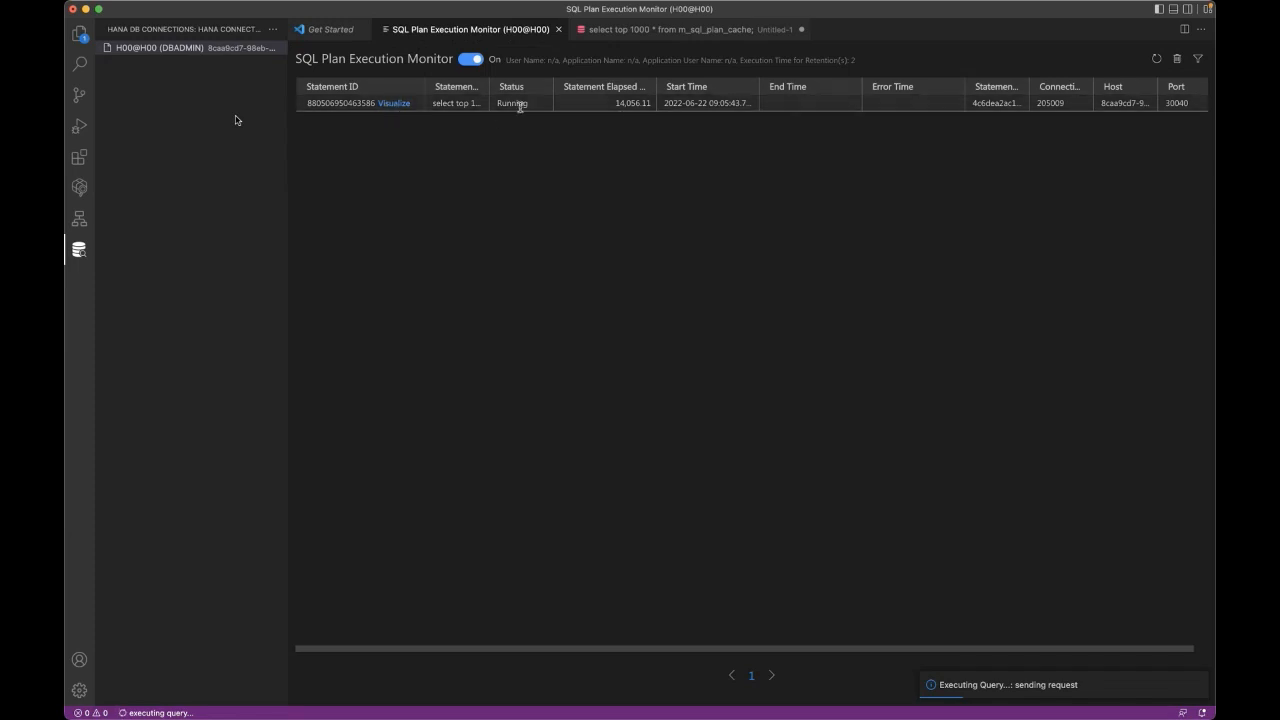
left_click(394, 104)
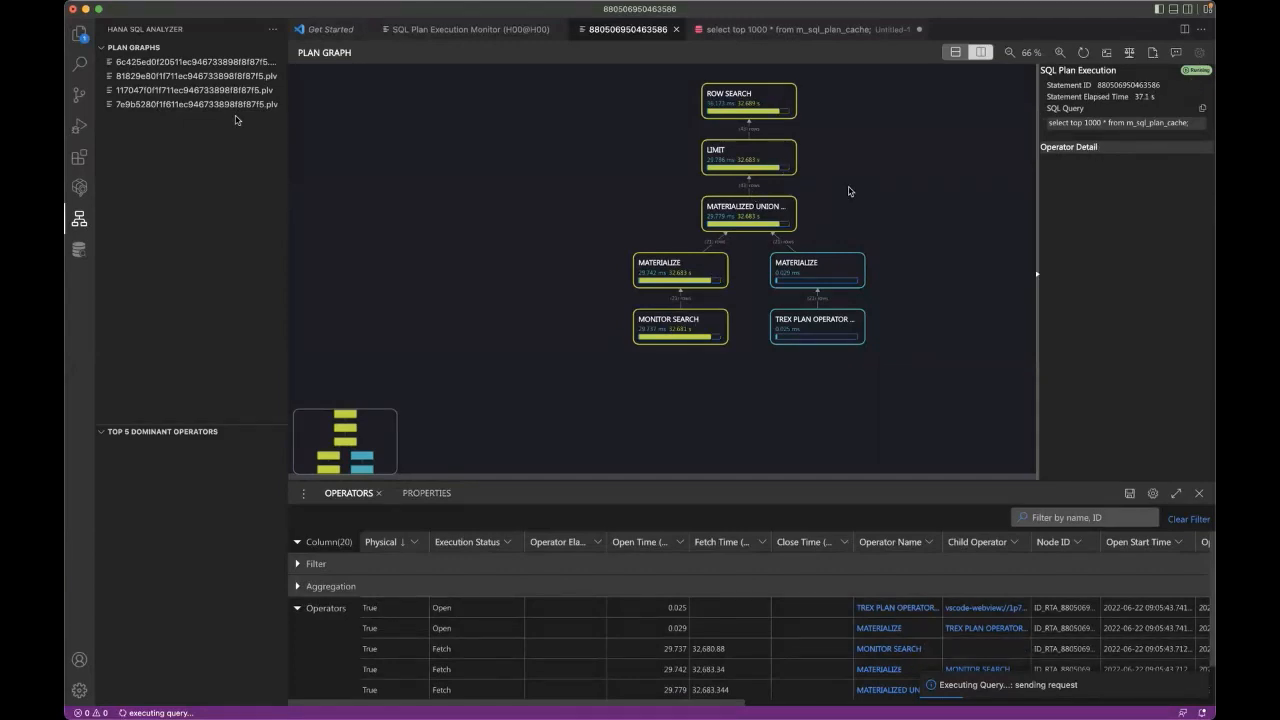
- Examine the LIMIT, MATERIALIZED UNION ALL and MATERIALIZE operators in the plan graph, returning to it after the query results open
left_click(772, 162)
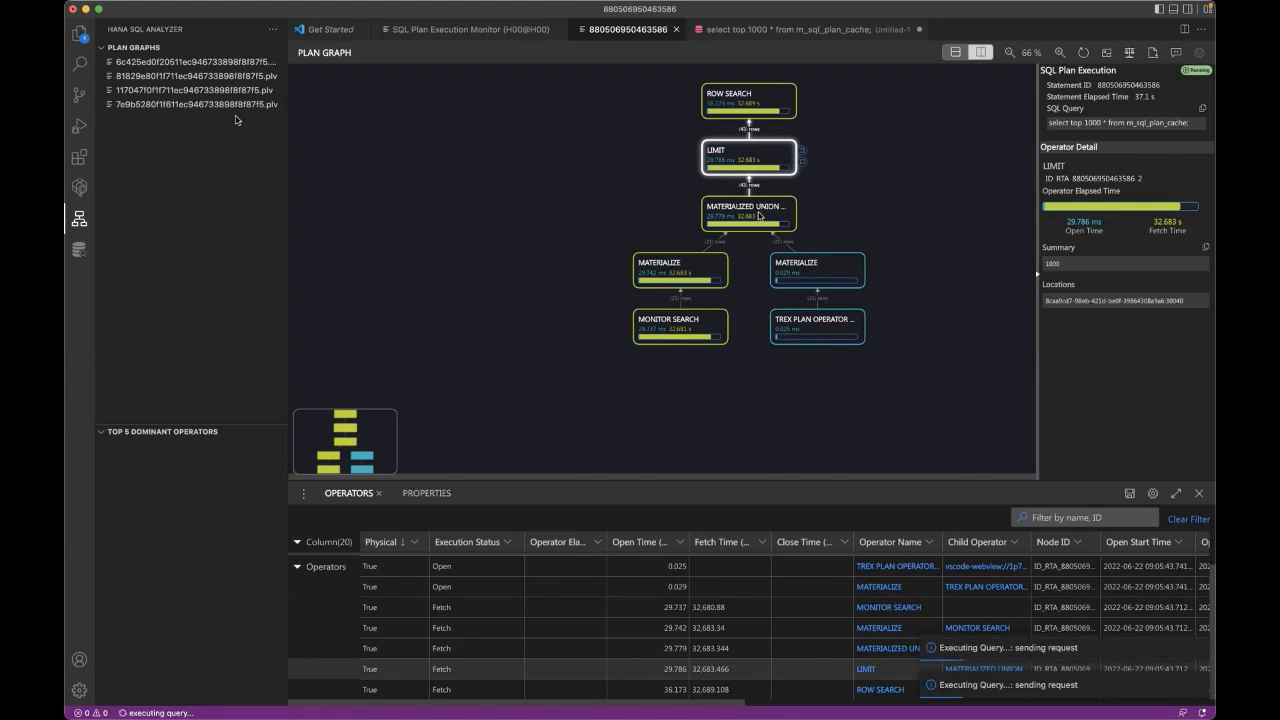
left_click(759, 216)
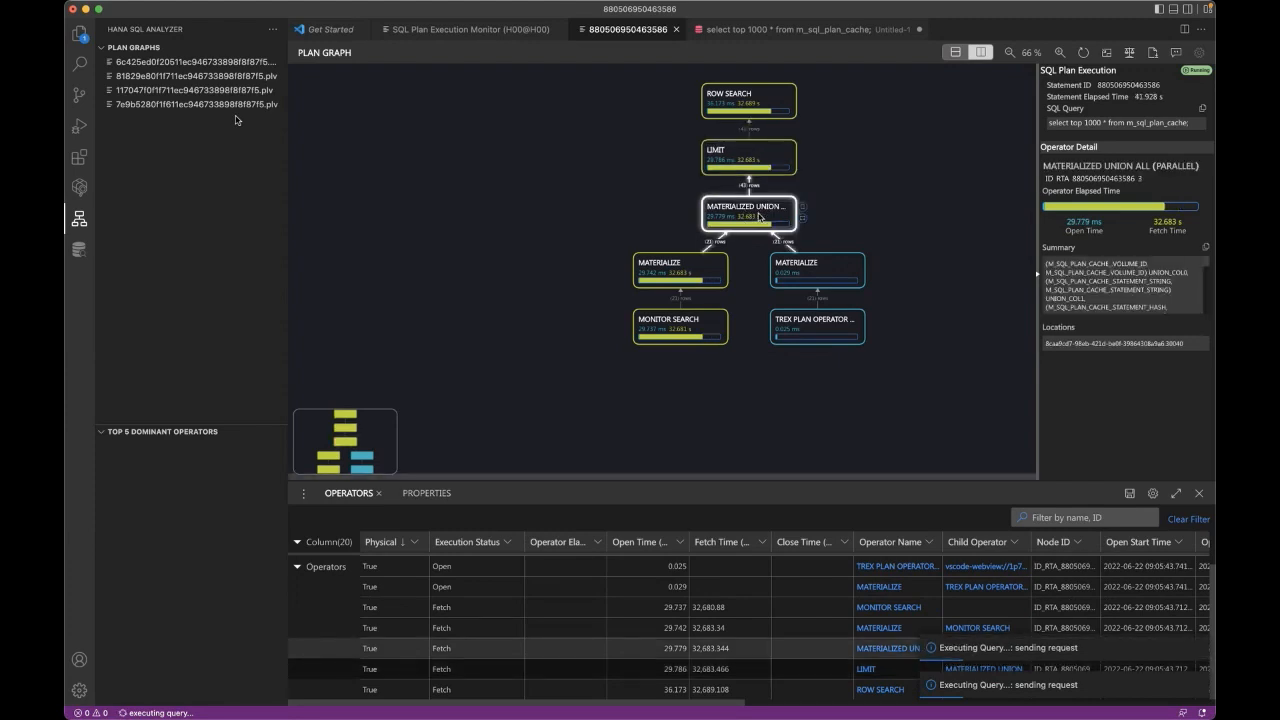
left_click(693, 269)
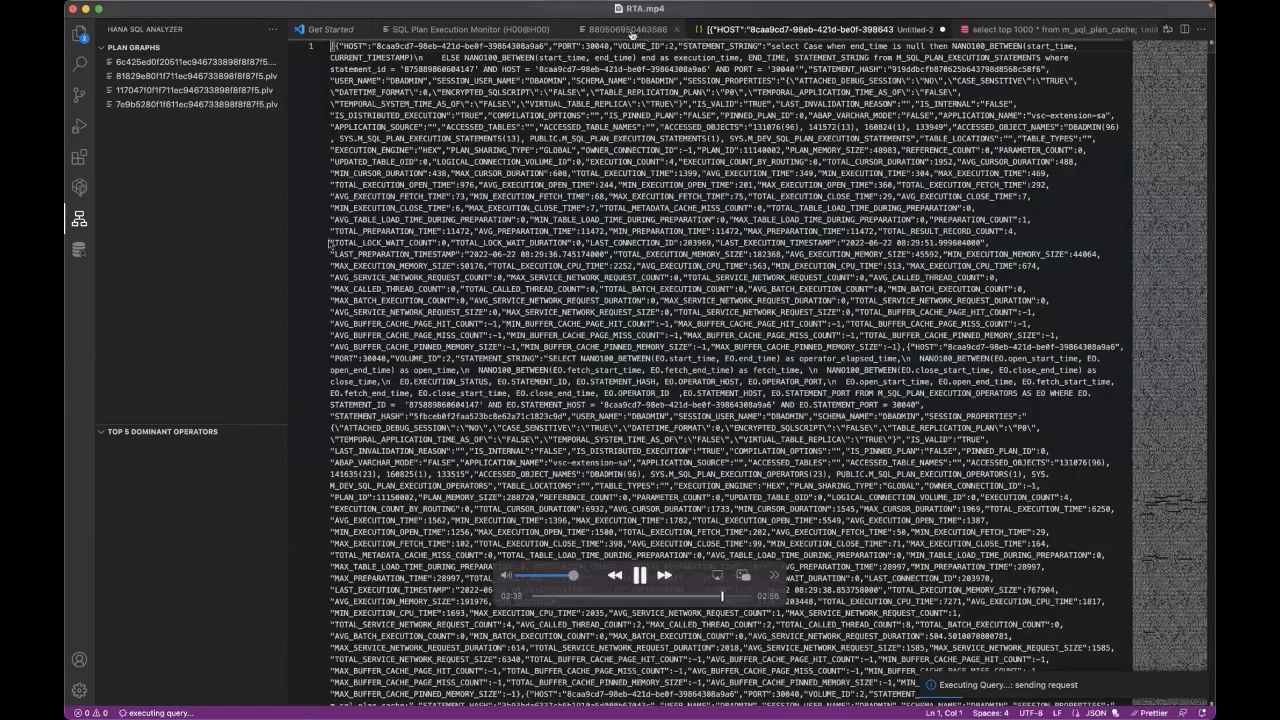
left_click(632, 34)
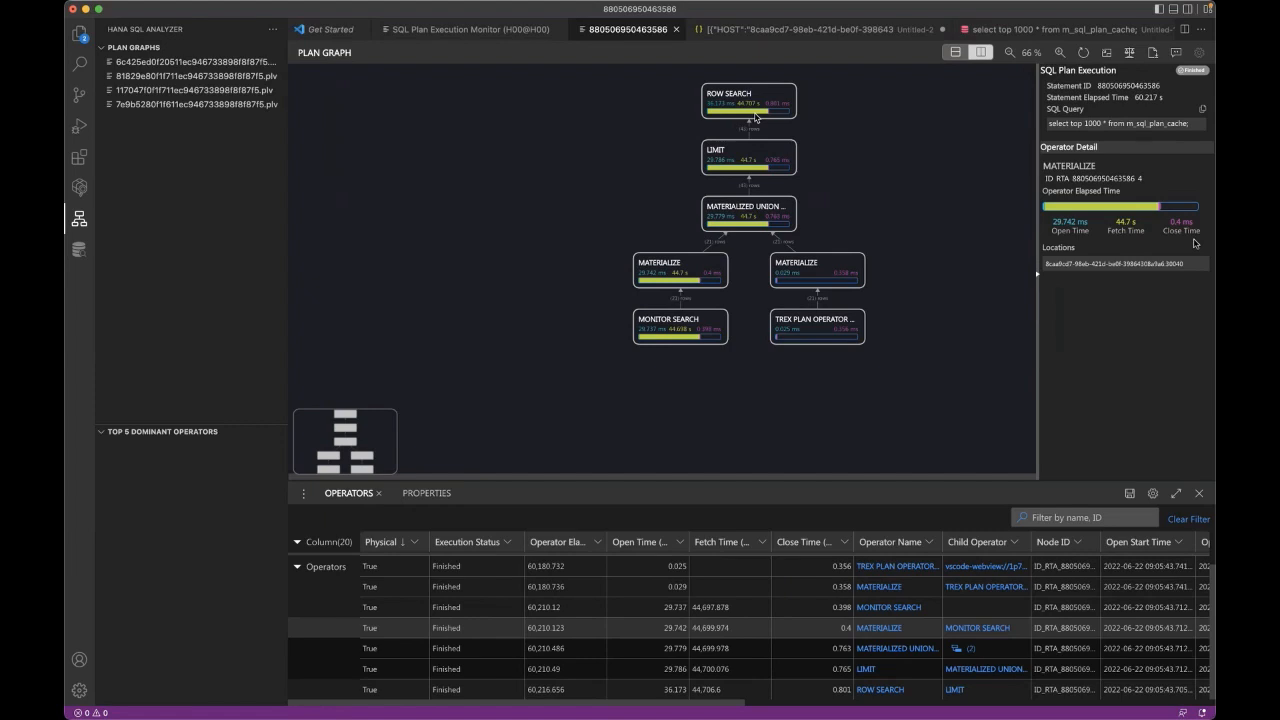
mouse_move(650, 252)
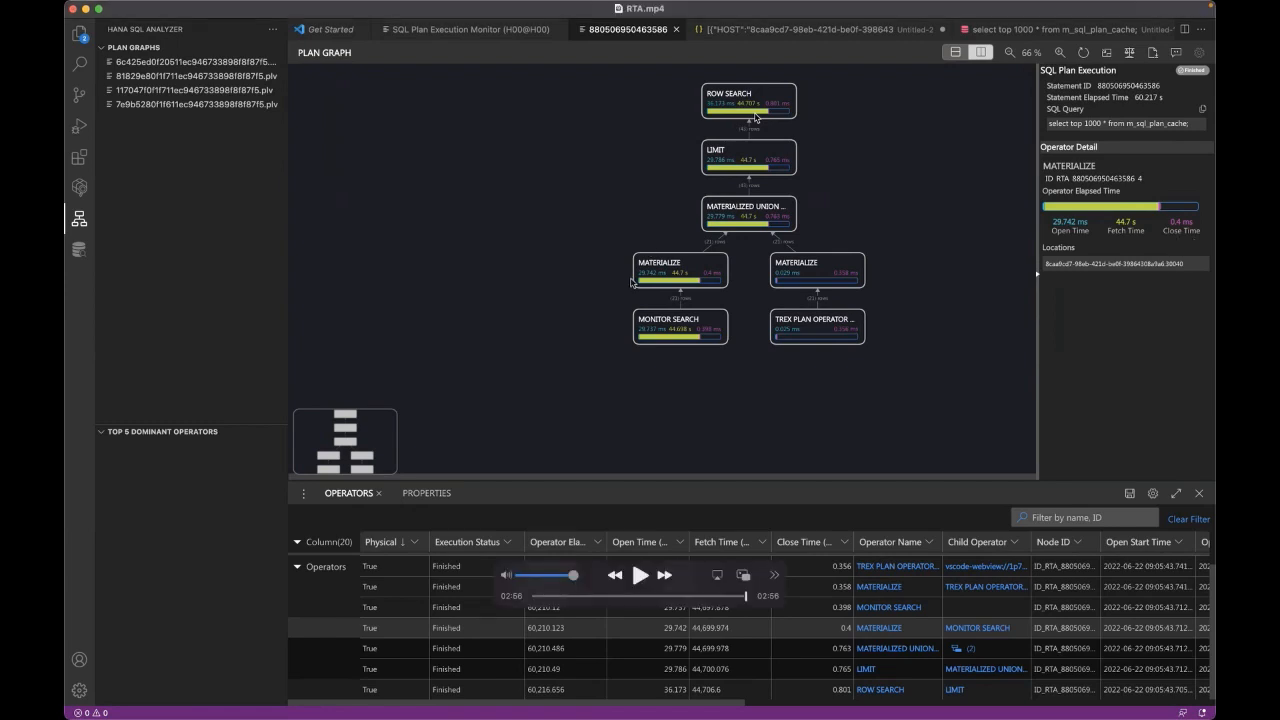
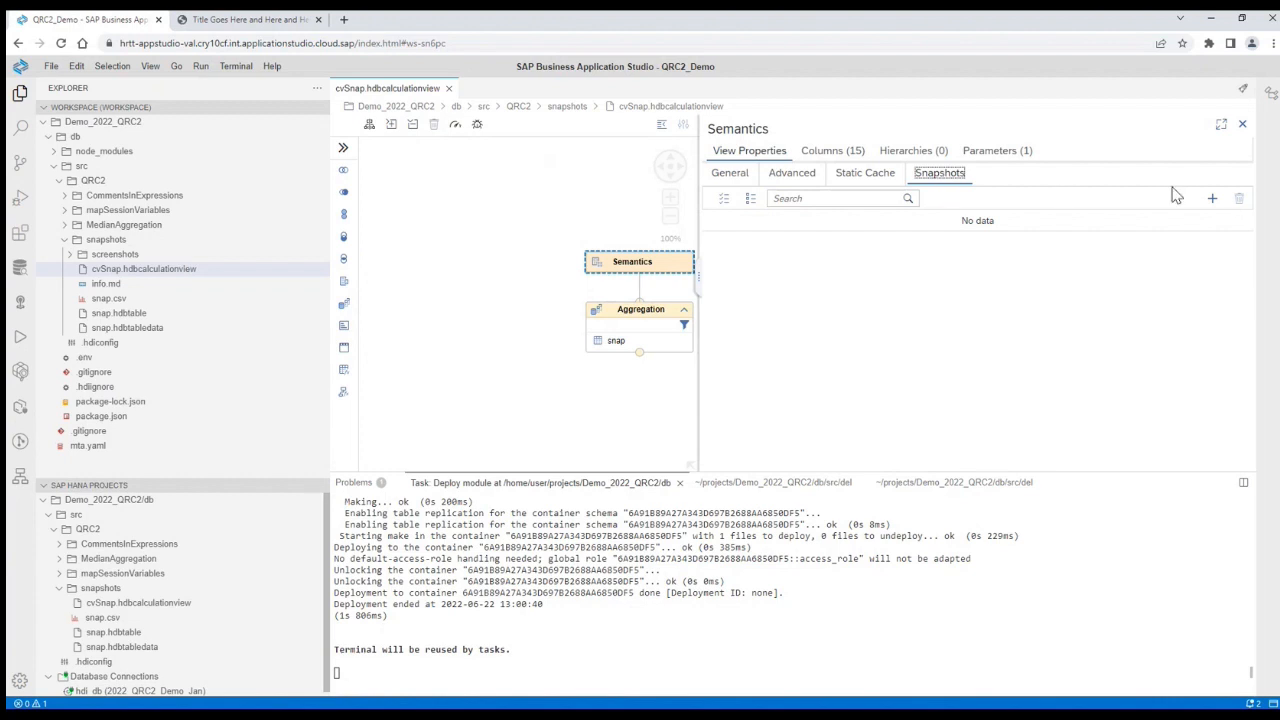
- Add a snapshot query to the cvSnap calculation view and run its SQL statement with the result area enlarged
left_click(1212, 198)
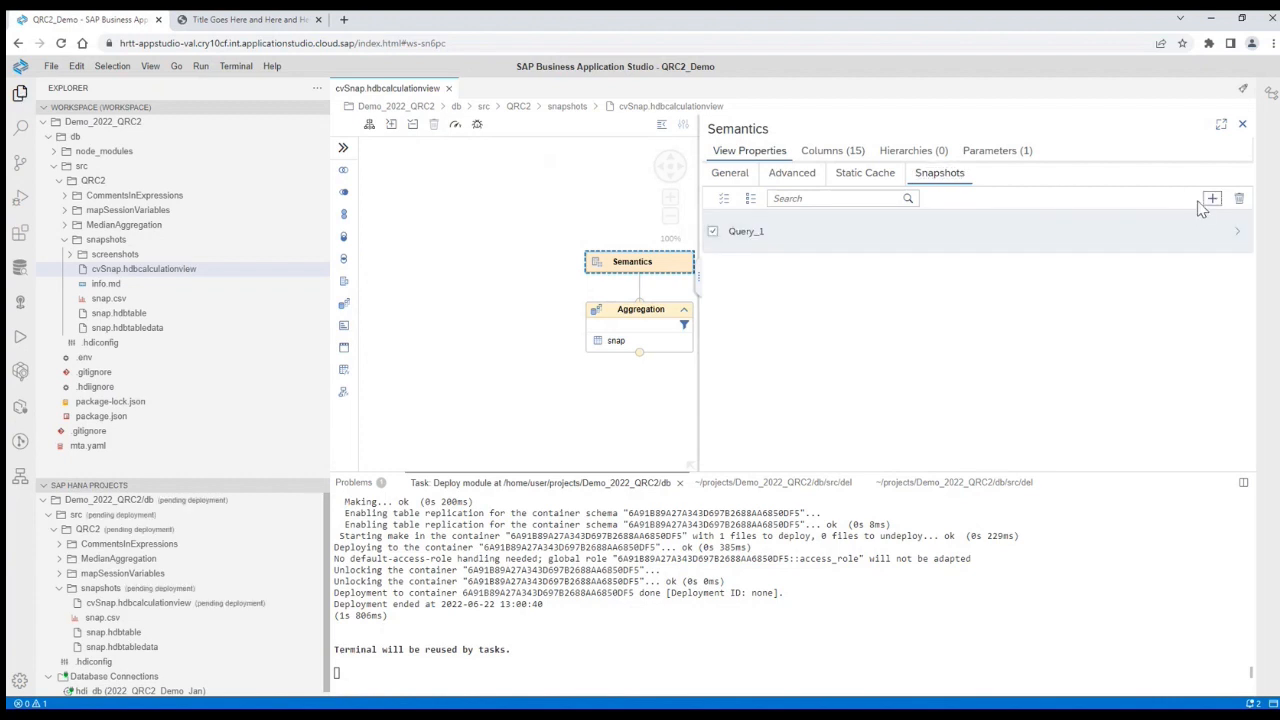
left_click(996, 241)
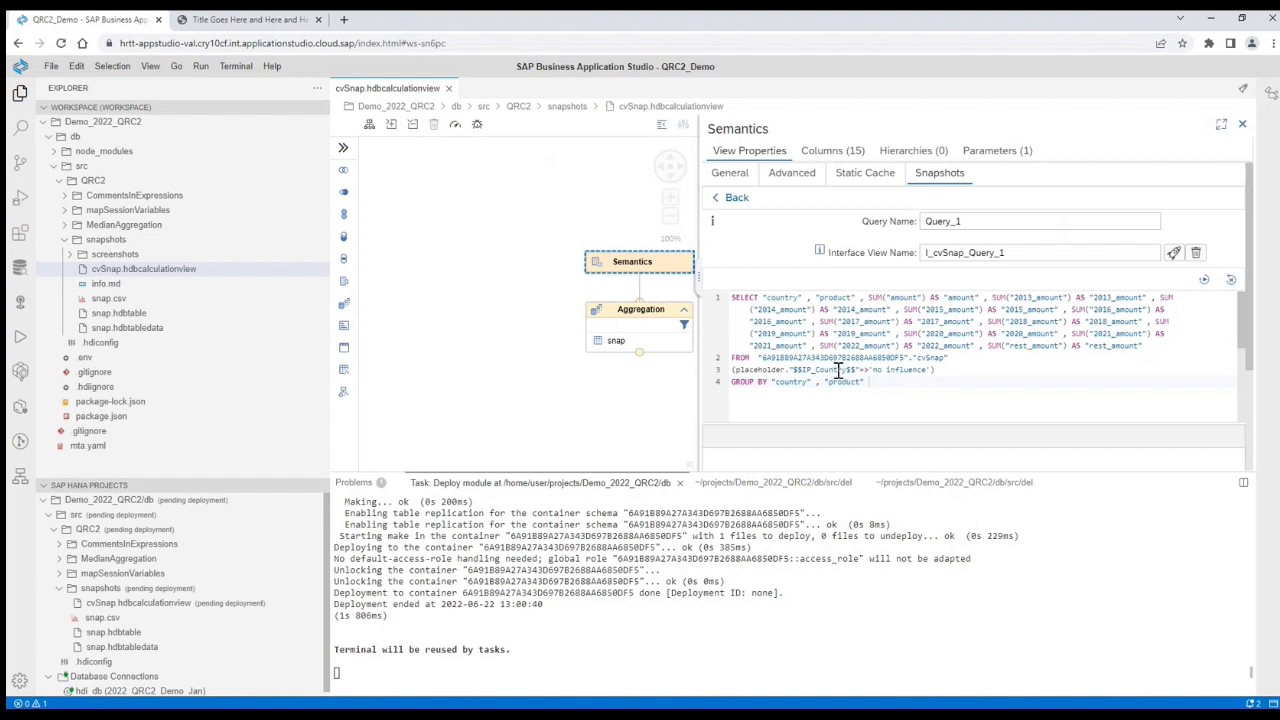
left_click(1204, 281)
left_click_drag(964, 471, 968, 632)
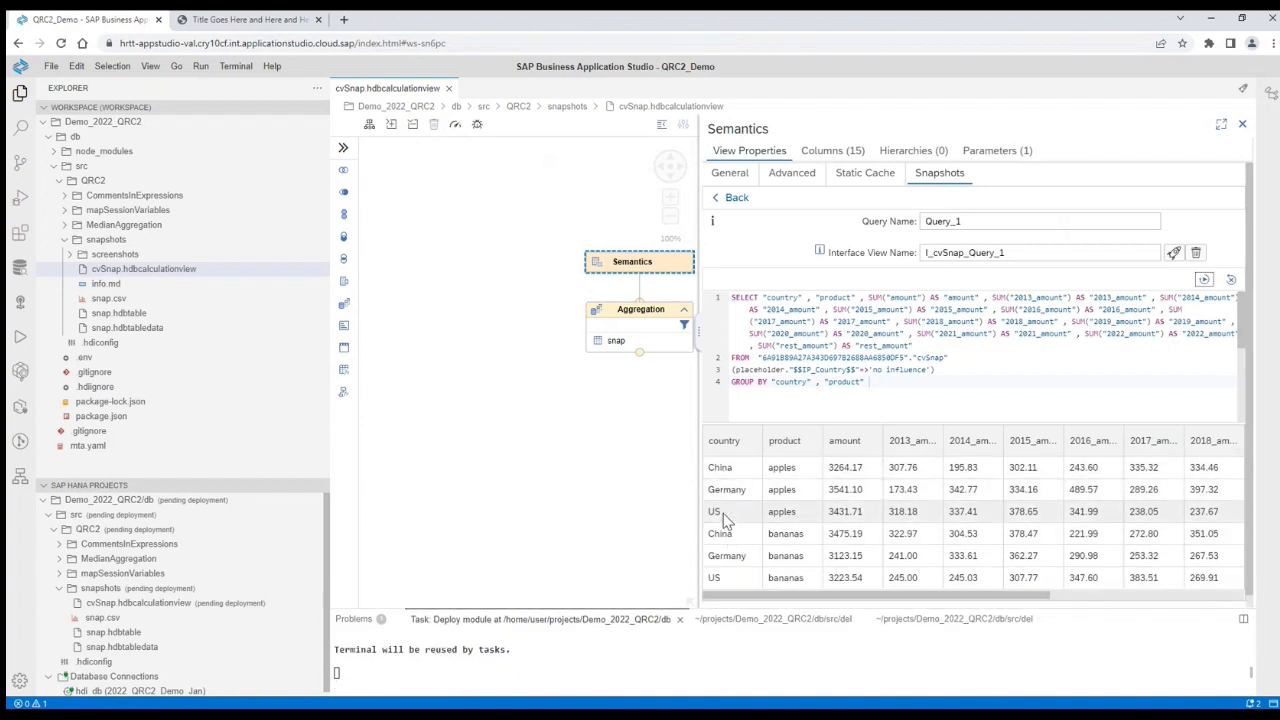
- Rerun the snapshot query with the IP_Country placeholder set to 'Germany', and deploy the cvSnap calculation view
double_click(876, 370)
left_click_drag(887, 370, 927, 370)
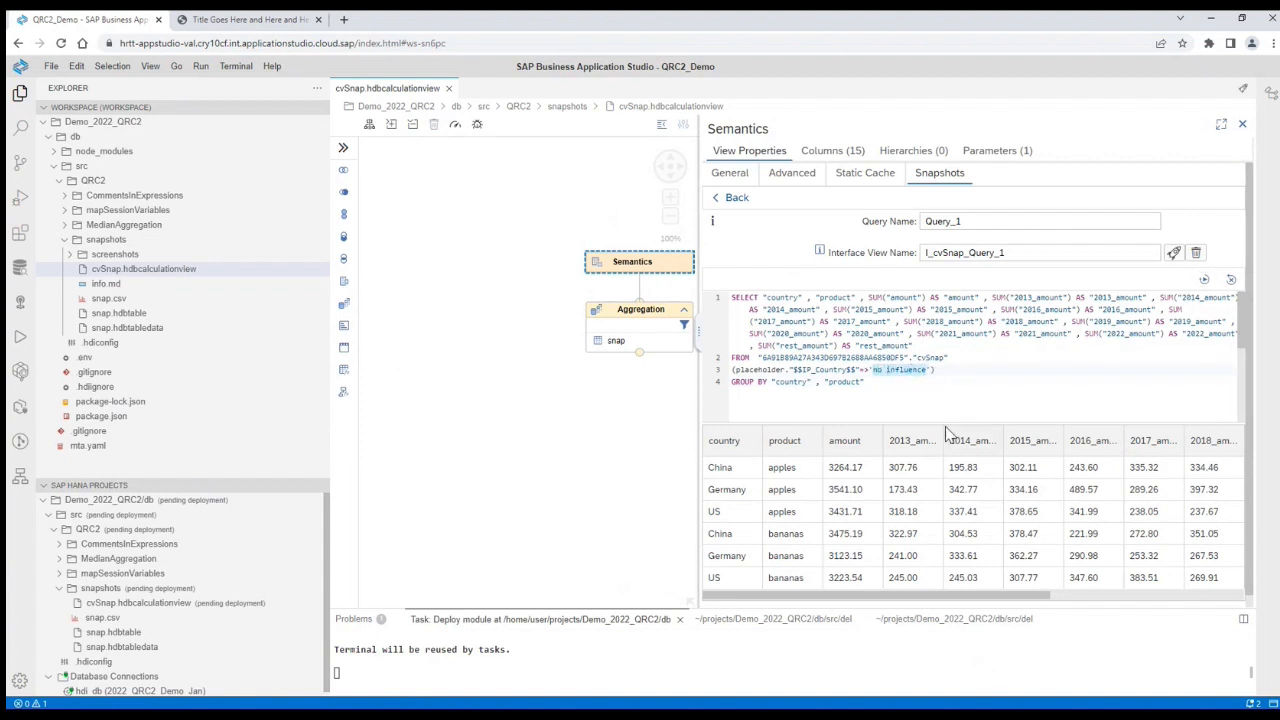
type("Germany")
left_click(1205, 282)
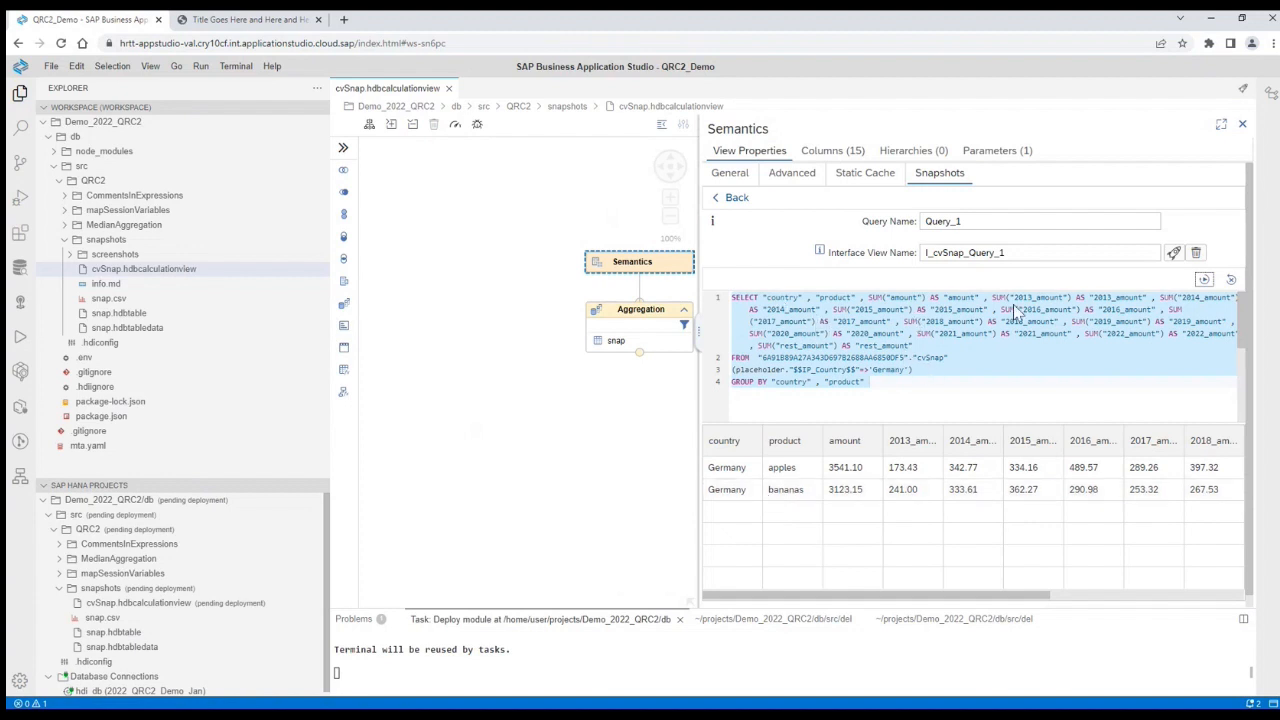
left_click(1244, 91)
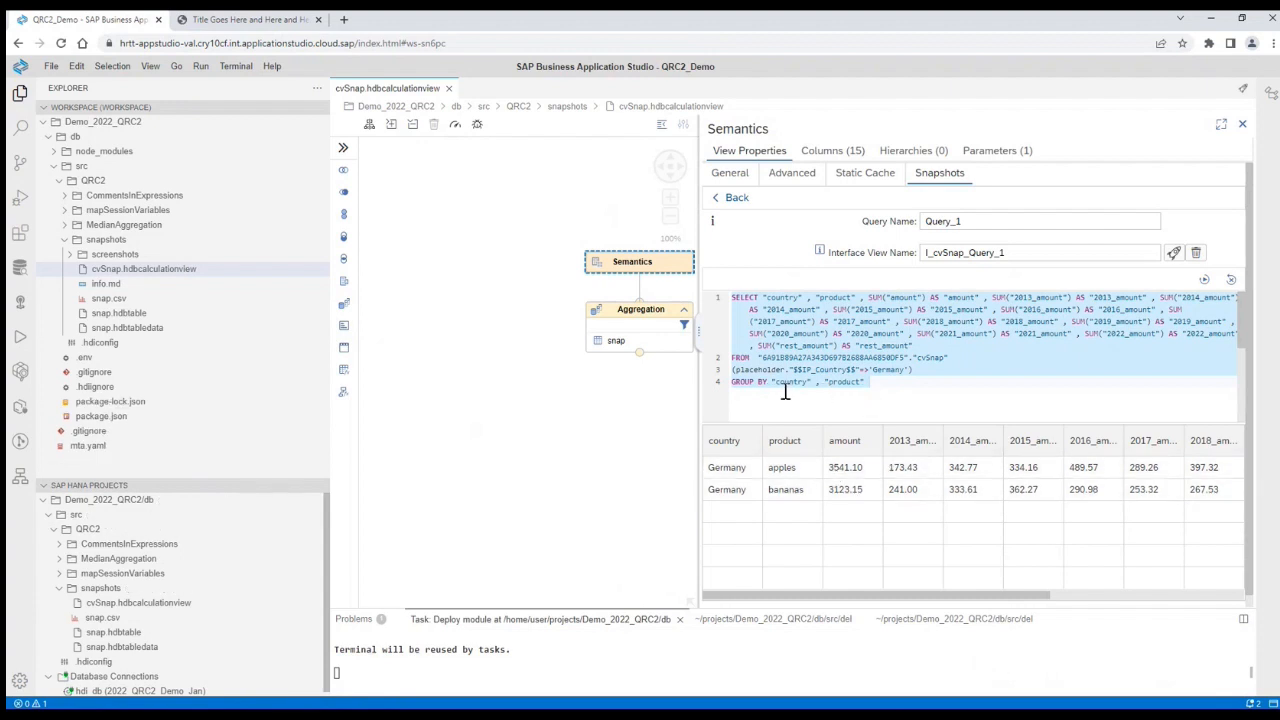
- Generate the data preview SQL of cvSnap with IP_Country set to "no influence" in a SQL console and run it
right_click(632, 323)
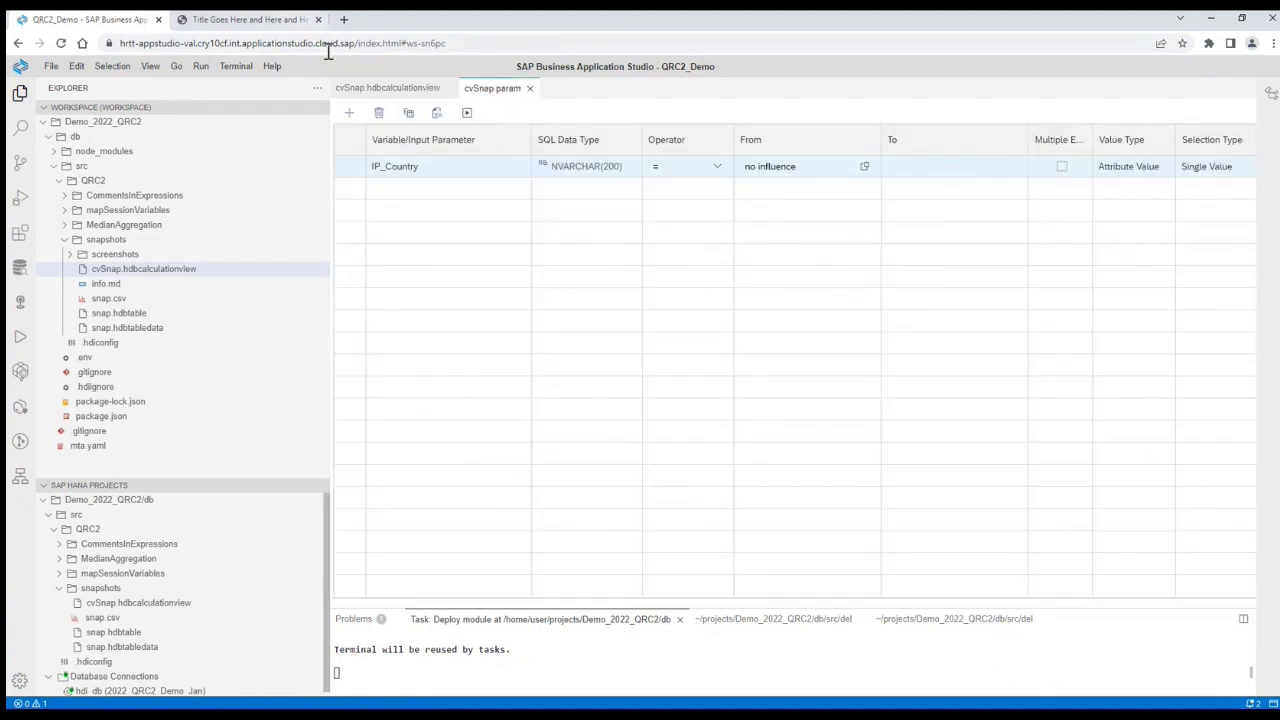
left_click(436, 113)
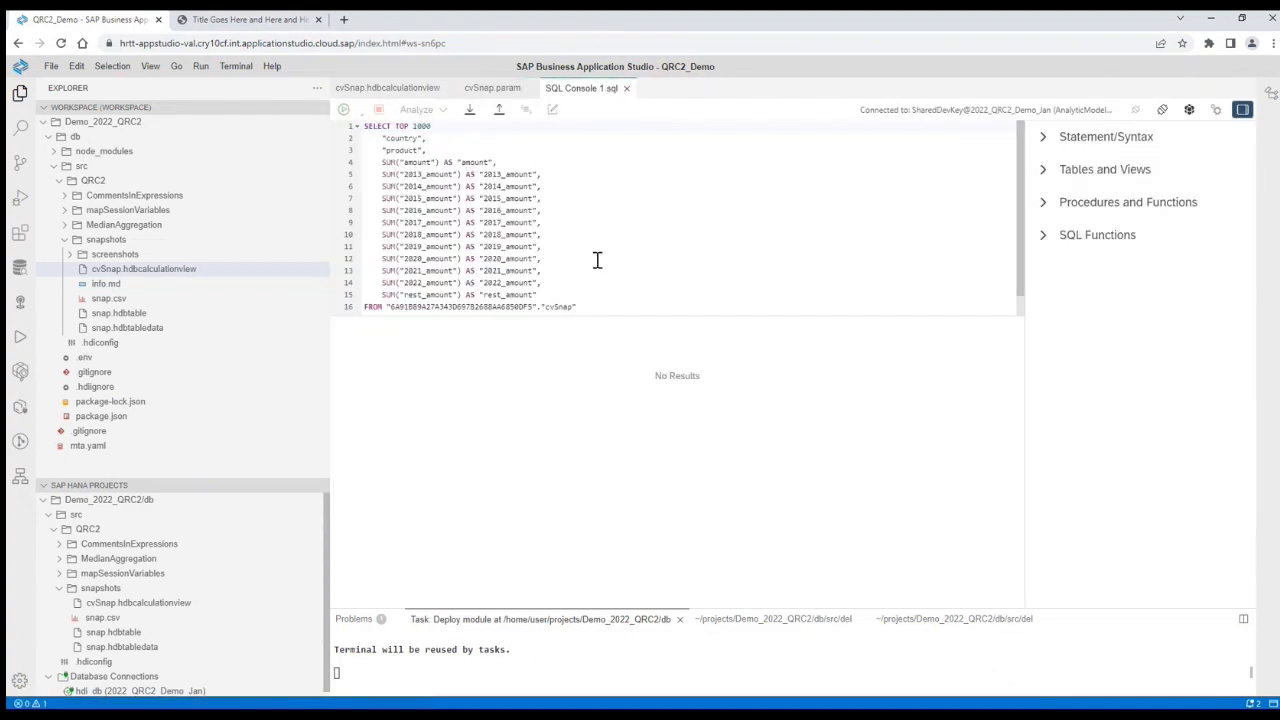
key("F8")
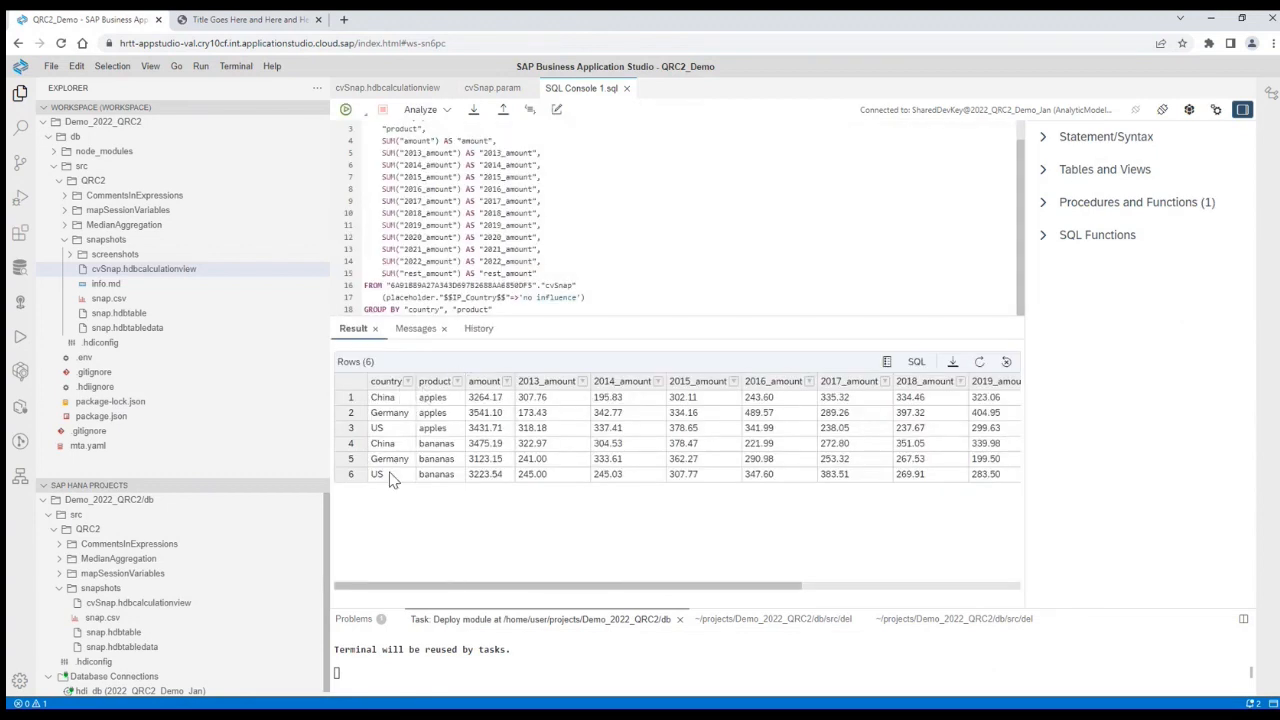
- Append the statement select * from "cvSnap/Query_1/SNAP/SNAPSHOT" below the existing query in the SQL console
left_click(516, 310)
key("Return")
key("Return")
key("Return")
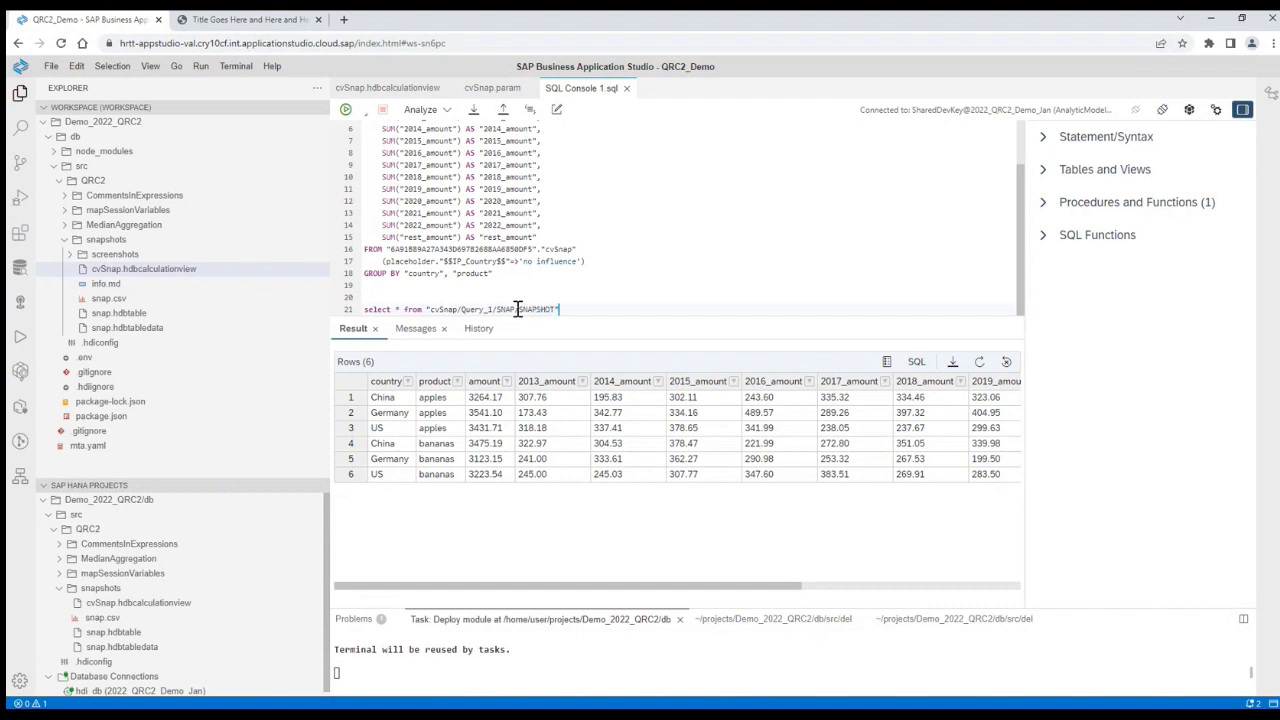
- Run the snapshot select statement alone, and append and run truncate table "cvSnap/Query_1/SNAP/SNAPSHOT" below it
key("shift+Home")
key("F8")
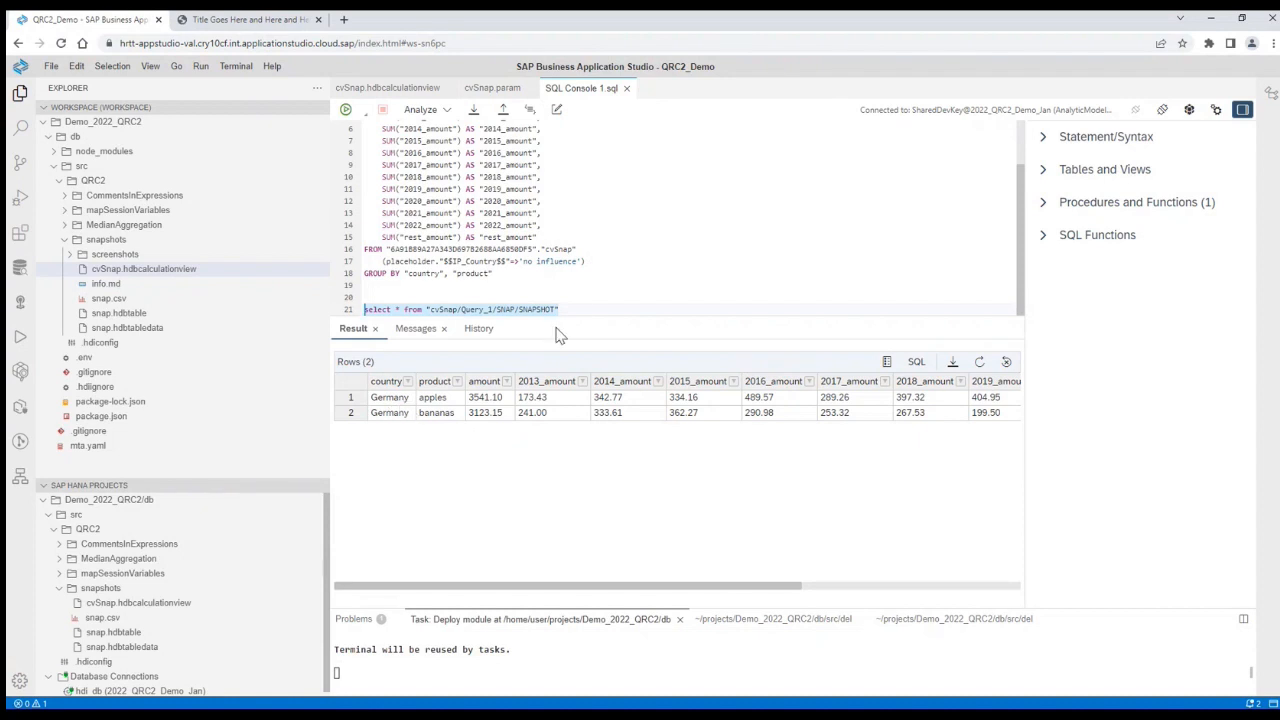
key("Return")
key("Return")
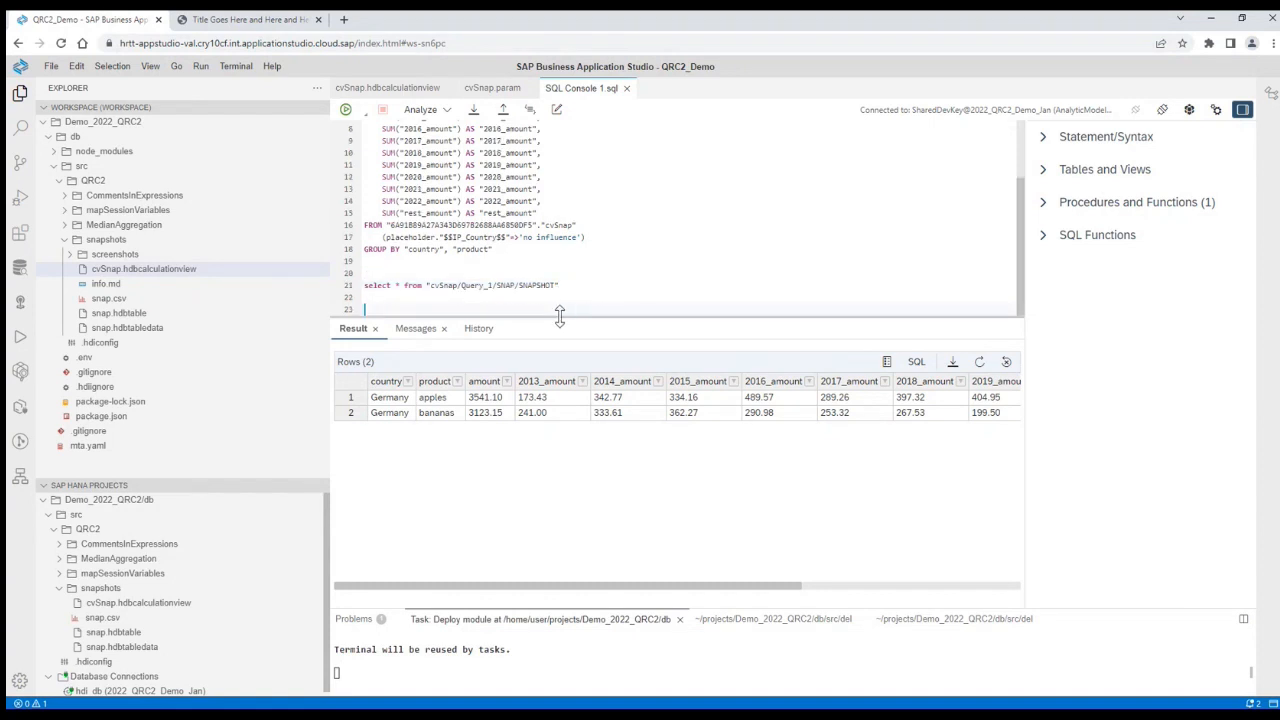
type("truncate table")
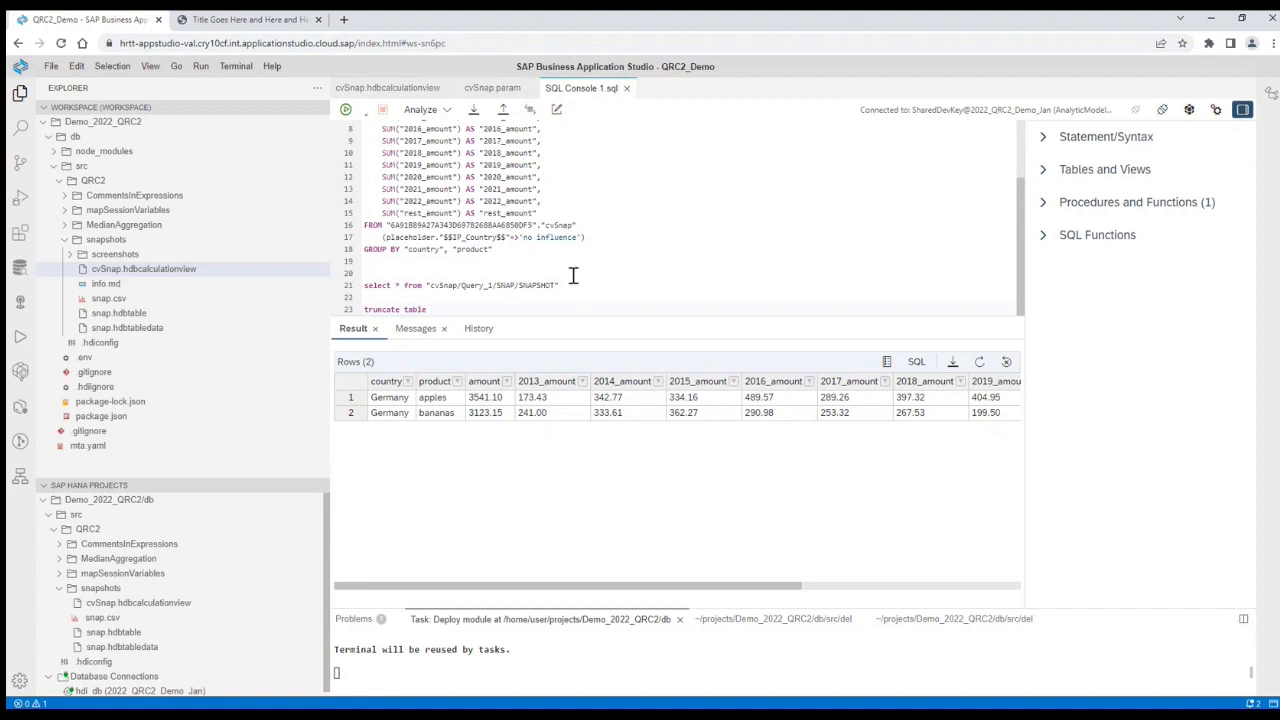
left_click_drag(560, 285, 427, 283)
key("ctrl+c")
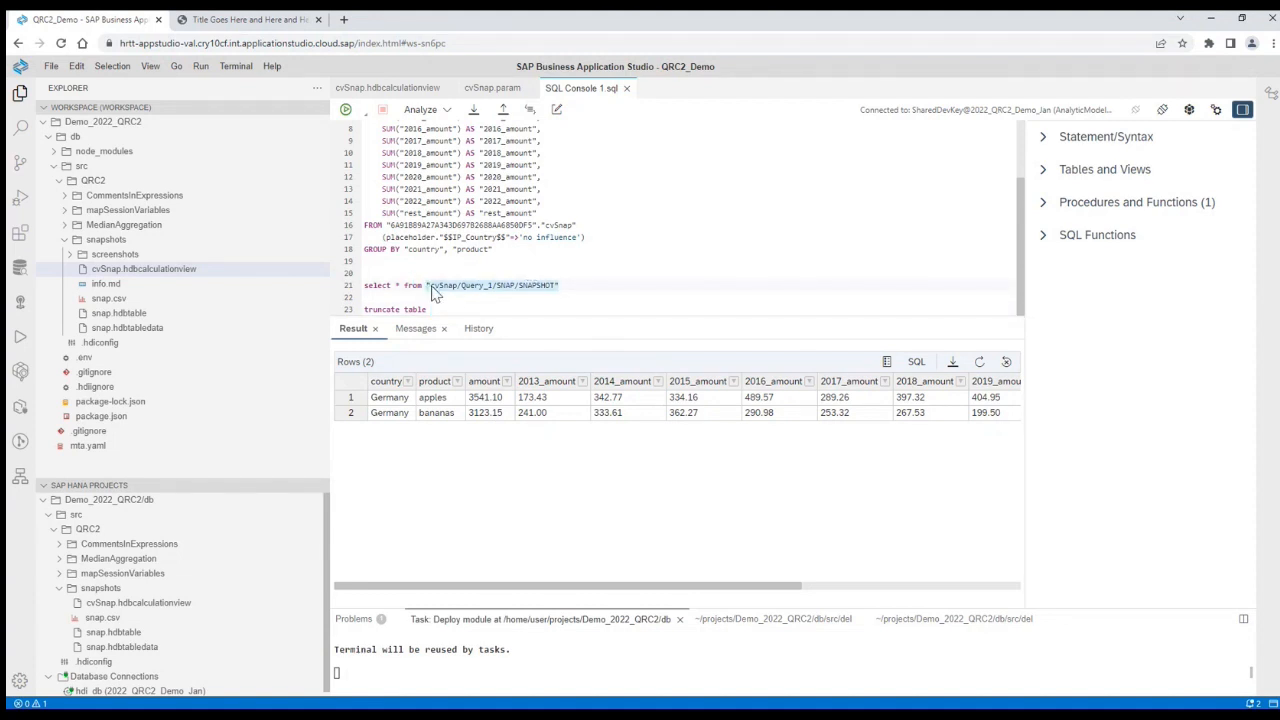
left_click(455, 306)
key("ctrl+v")
key("shift+Home")
key("F8")
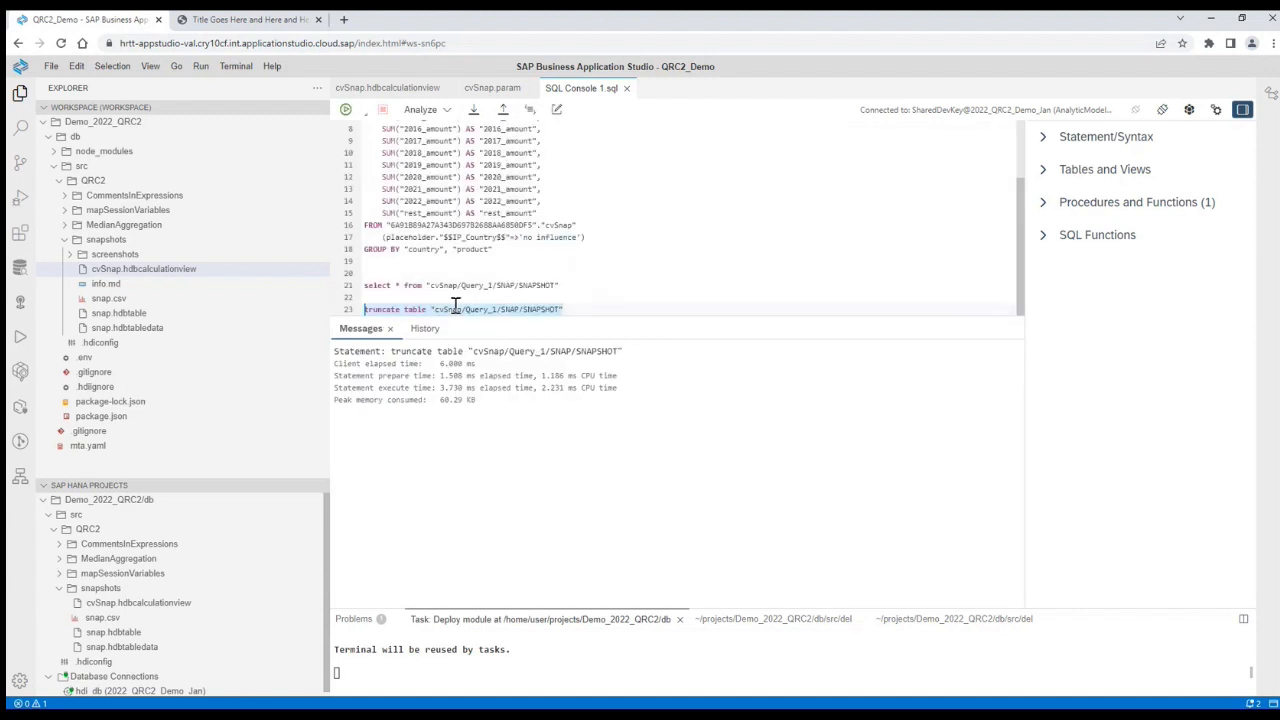
- Append the statement call "cvSnap/Query_1/SNAP/SNAPSHOT/INSERT" ('US') below the truncate statement and select it
left_click(562, 285)
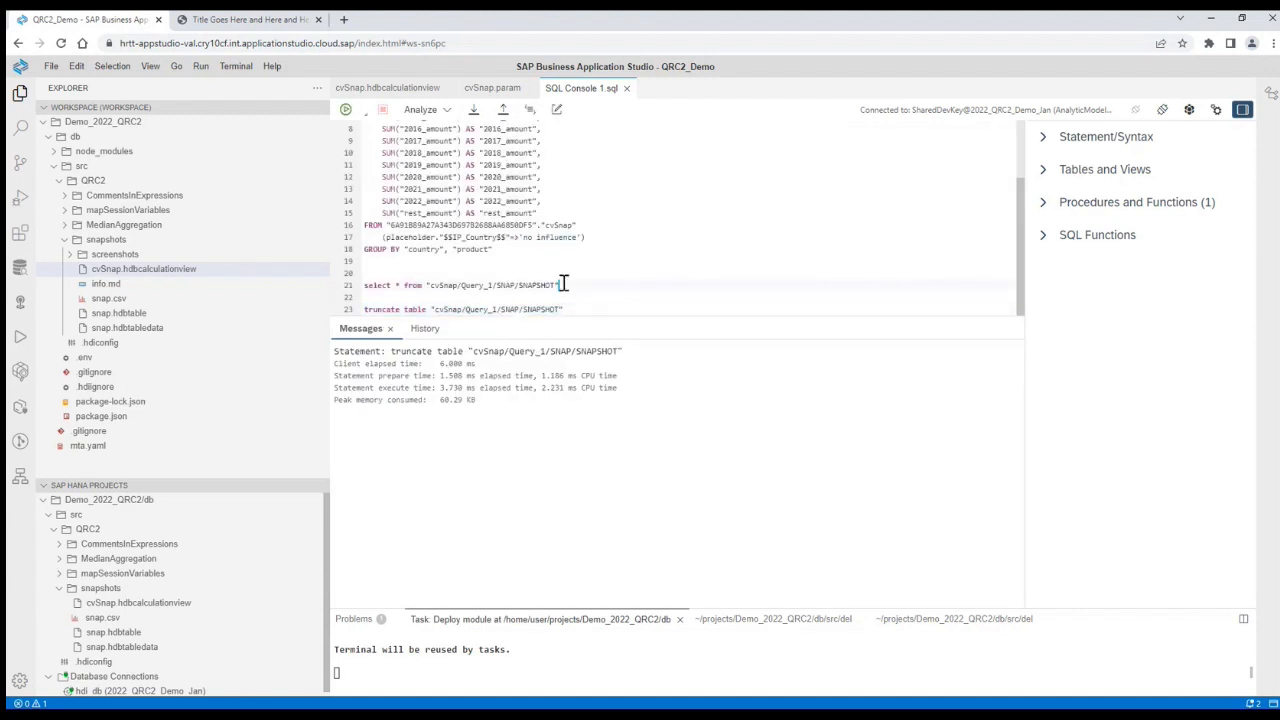
left_click(580, 308)
key("Return")
key("Return")
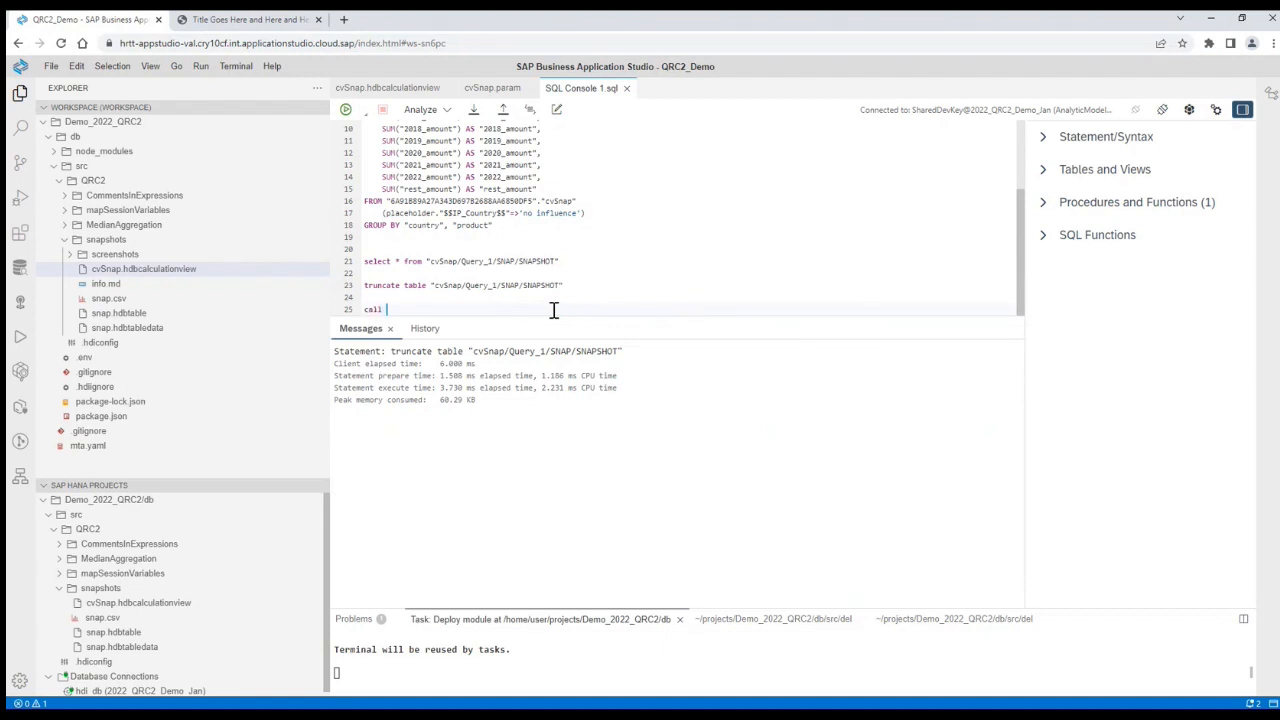
type("\"")
key("ctrl+v")
left_click(396, 310)
key("BackSpace")
type("SERT")
key("shift+Home")
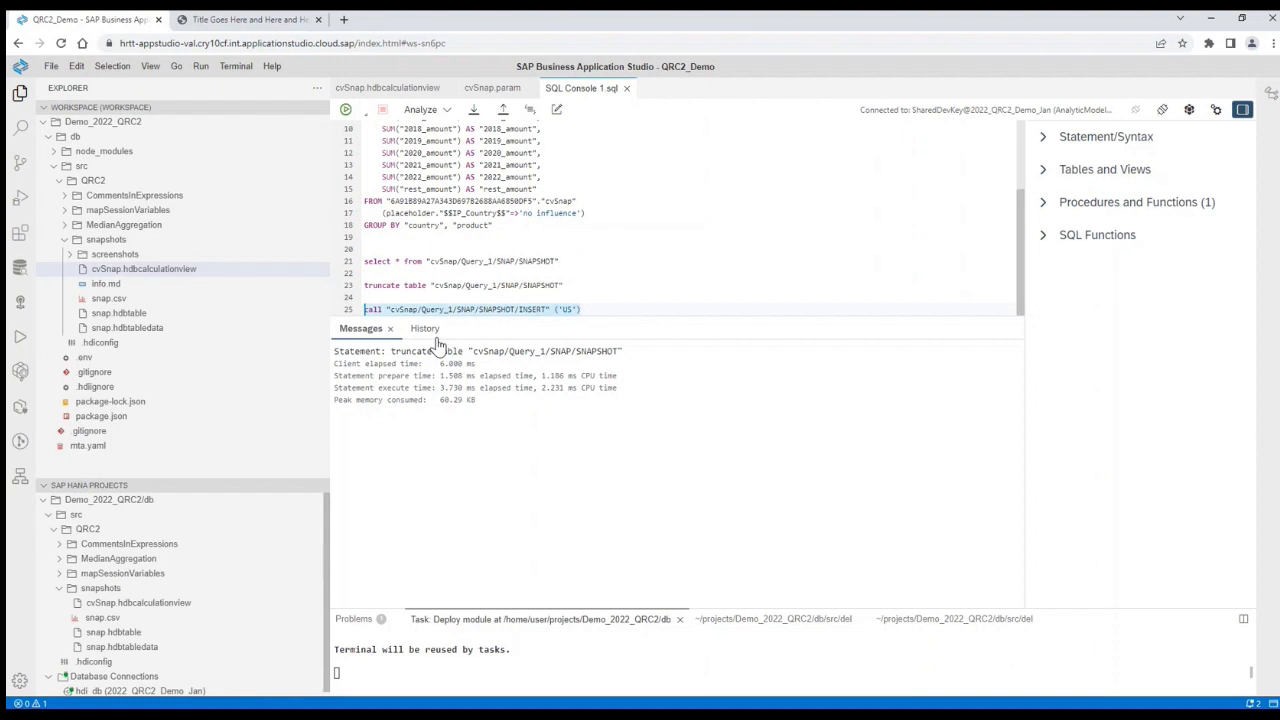
- Review the snapshot query defined in the Semantics node of cvSnap and return to the SQL console
left_click(425, 88)
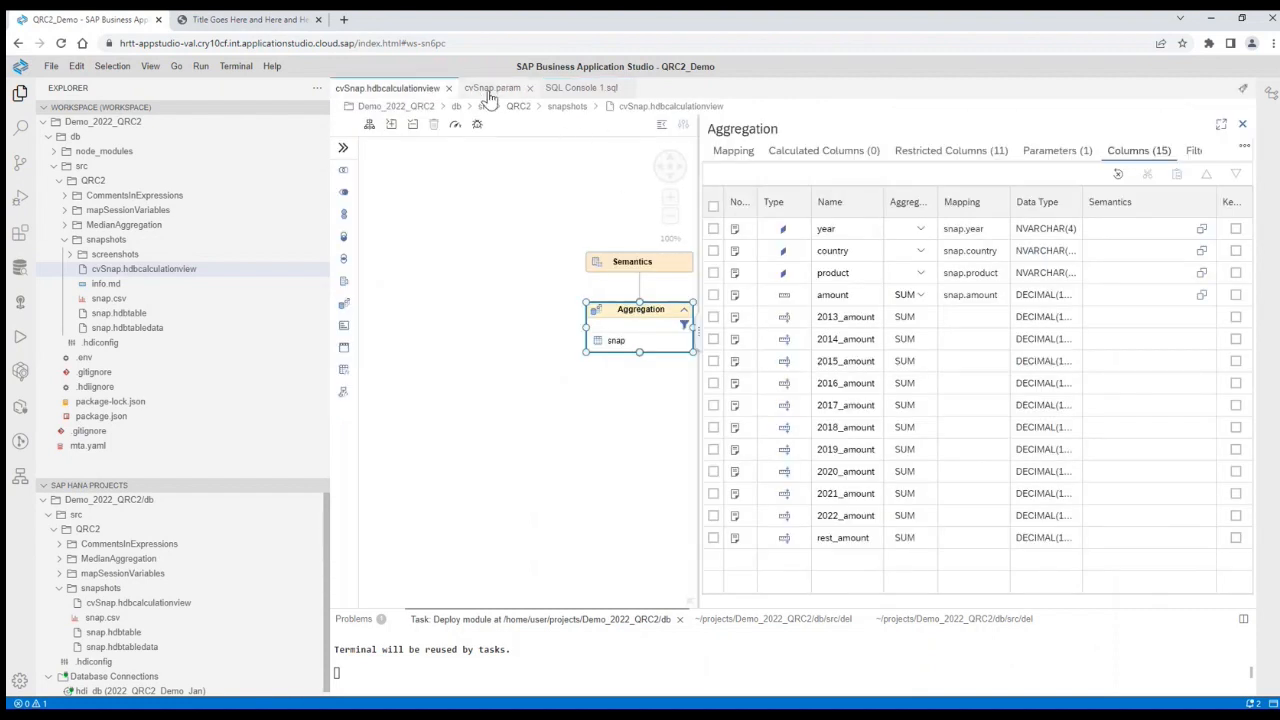
left_click(672, 262)
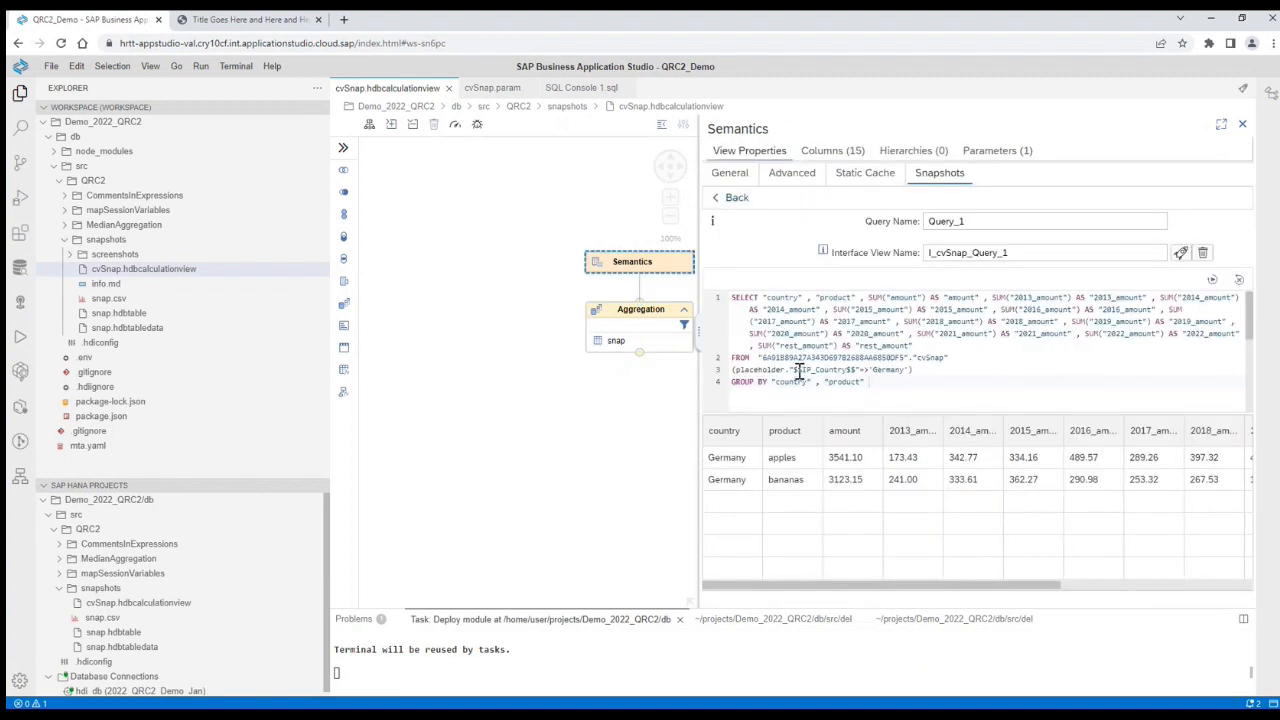
left_click(598, 89)
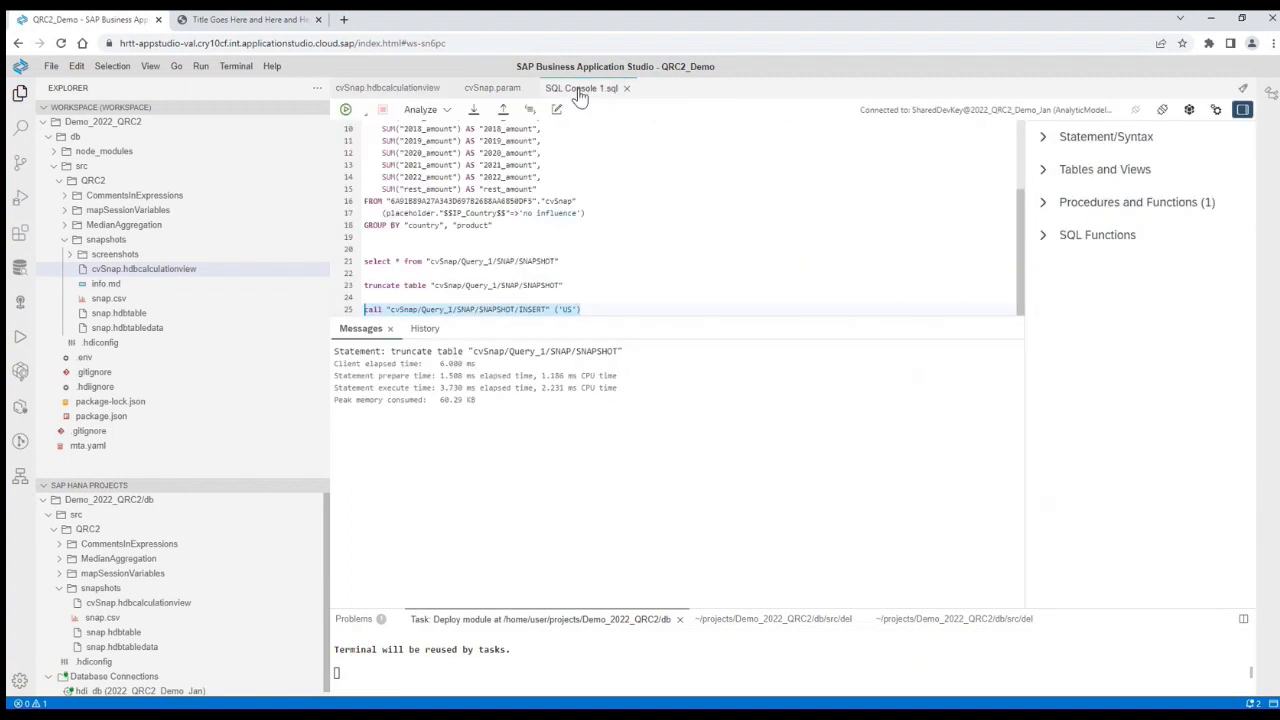
- Run the selected INSERT procedure call with 'US', and run the select statement on the snapshot table
left_click(345, 110)
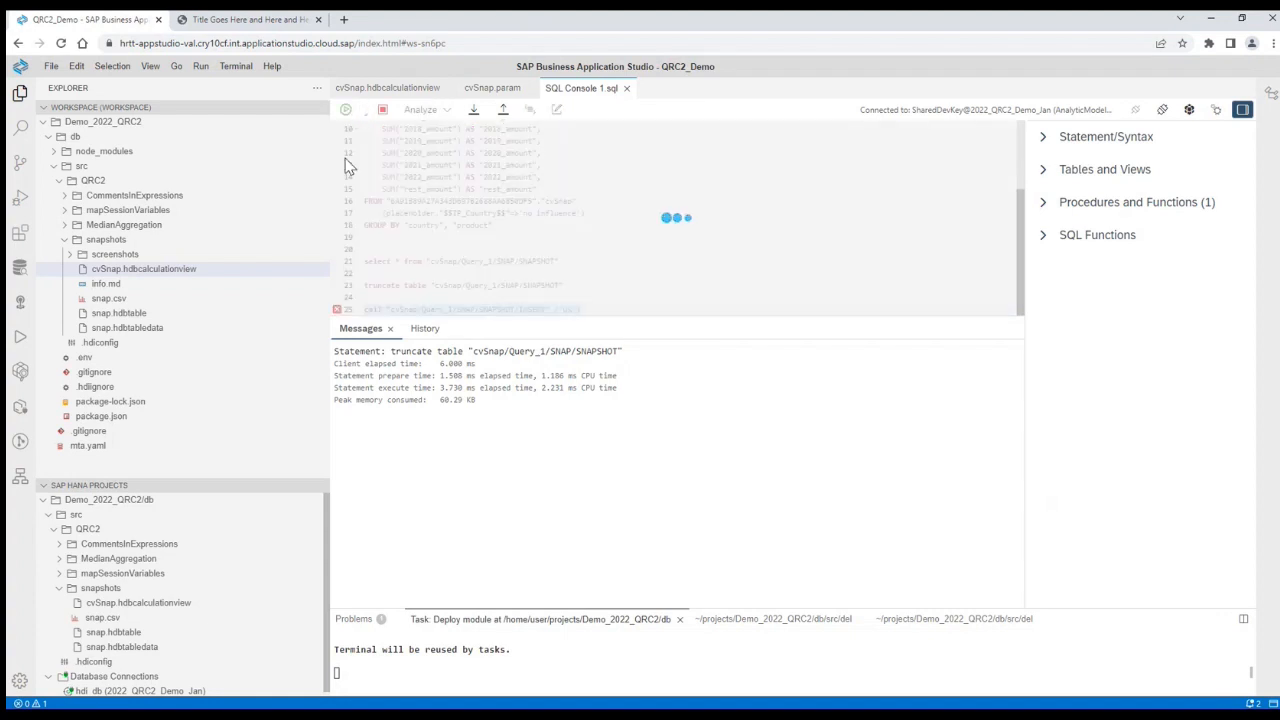
left_click_drag(566, 261, 363, 261)
left_click(345, 112)
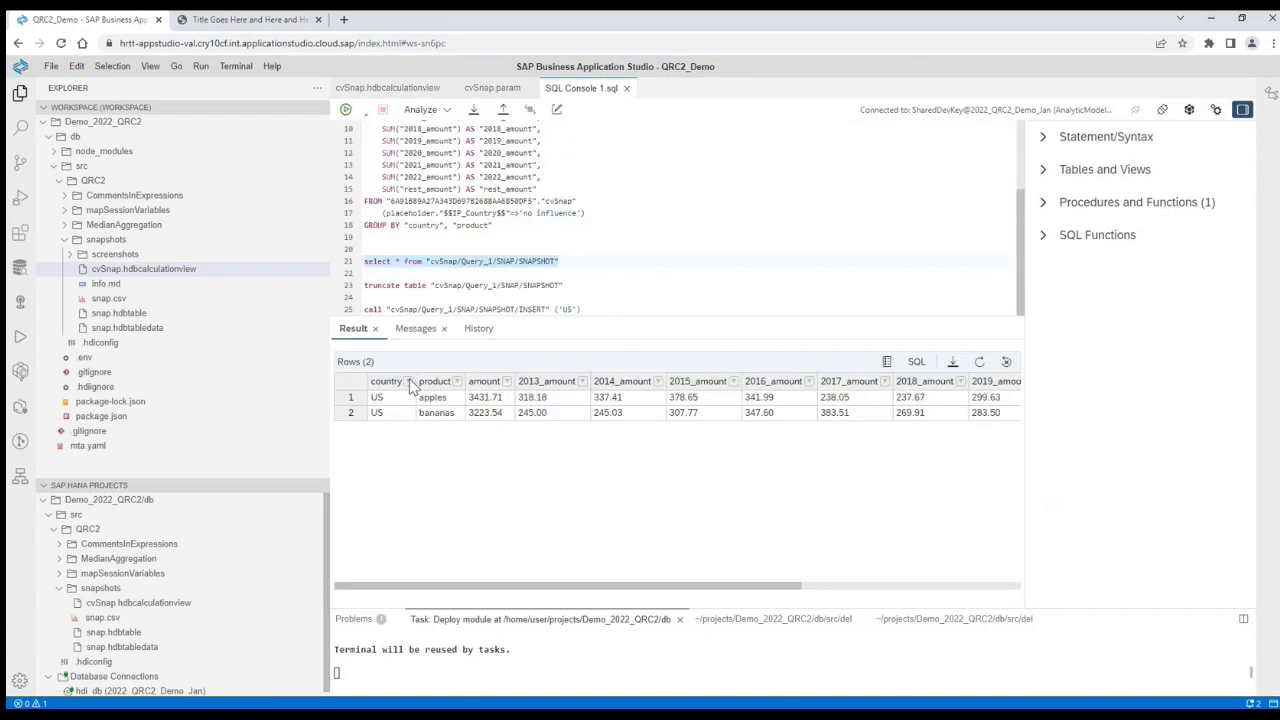
- Generate the interface view I_cvSnap_Query_1 from the cvSnap snapshot query, open it and deploy it
left_click(402, 90)
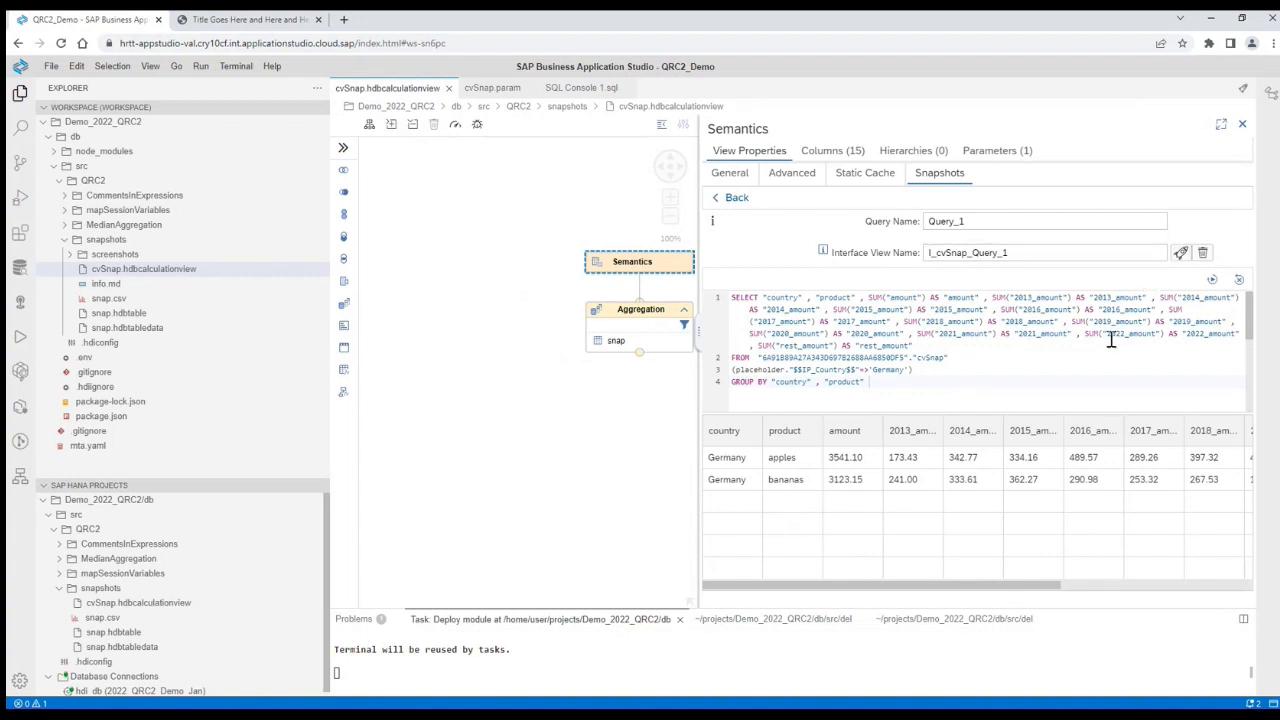
left_click(1181, 254)
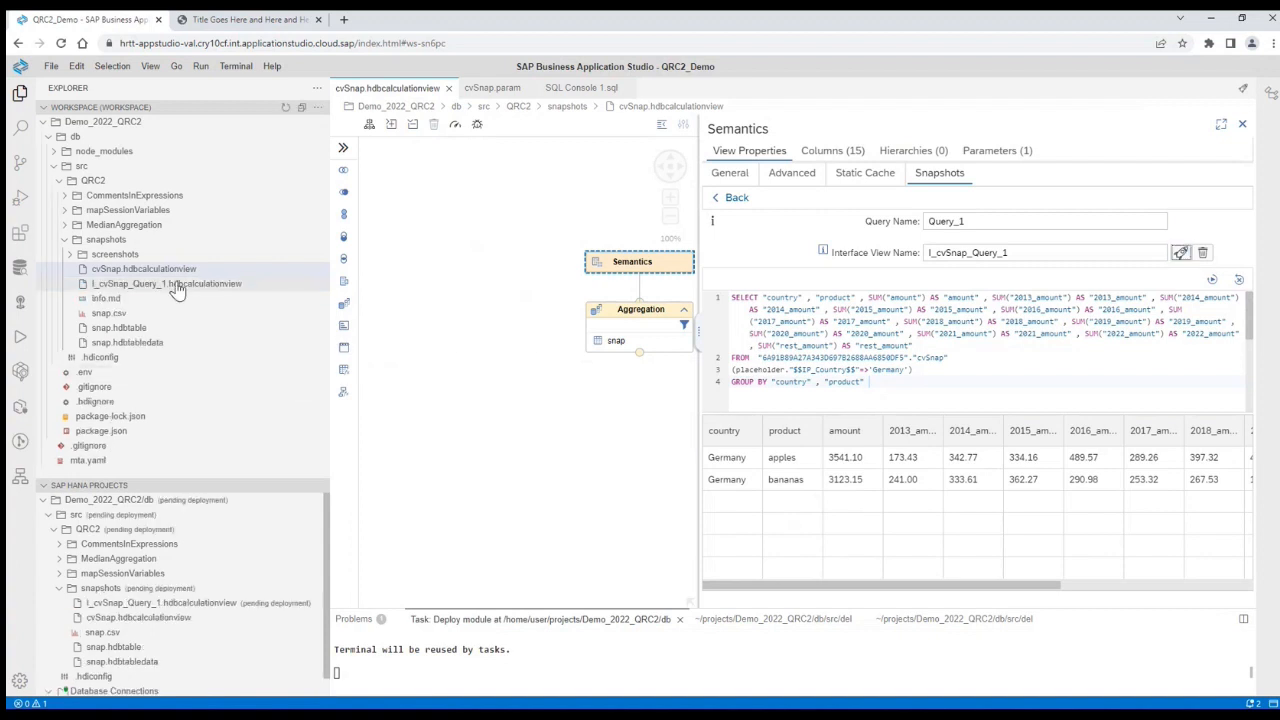
left_click(145, 285)
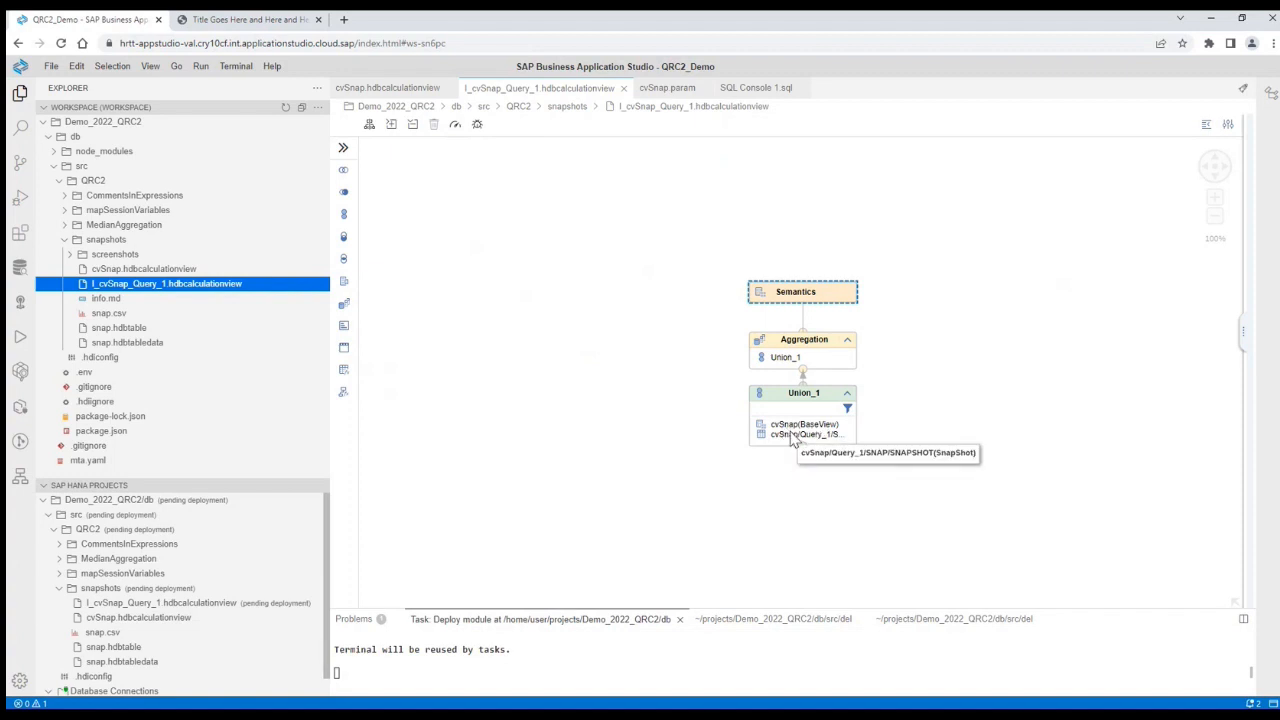
left_click(1243, 88)
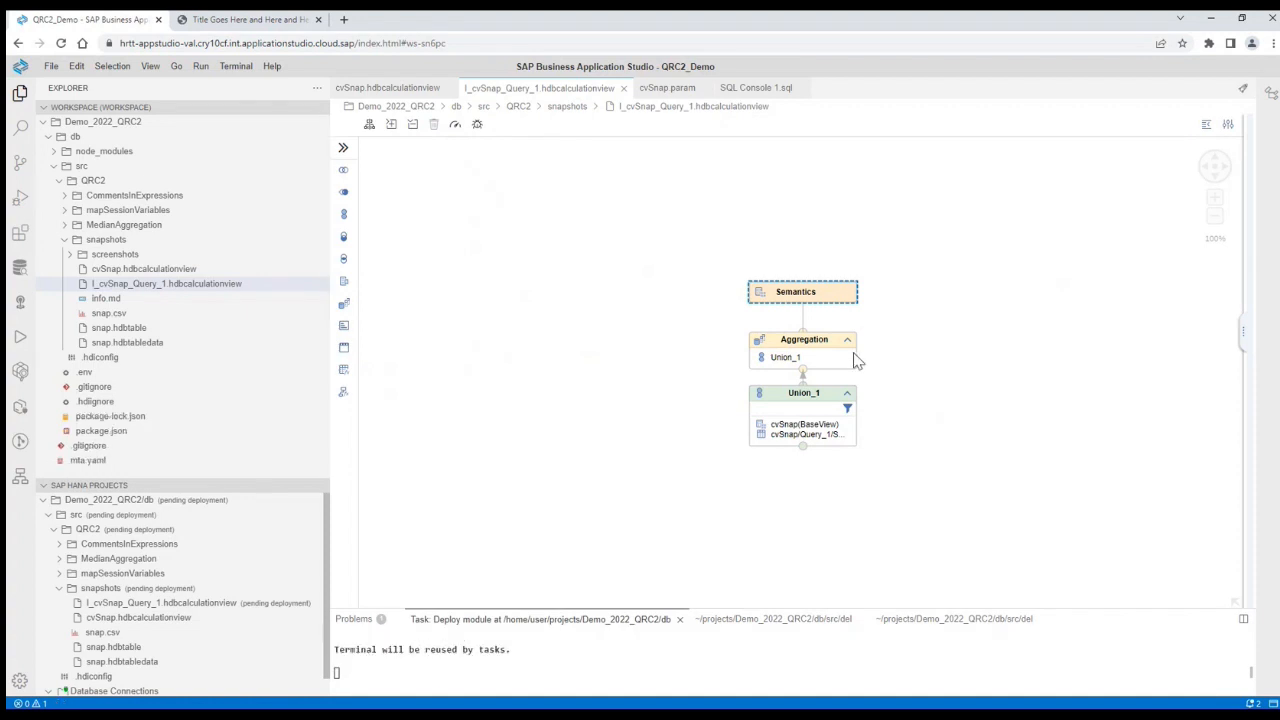
right_click(828, 345)
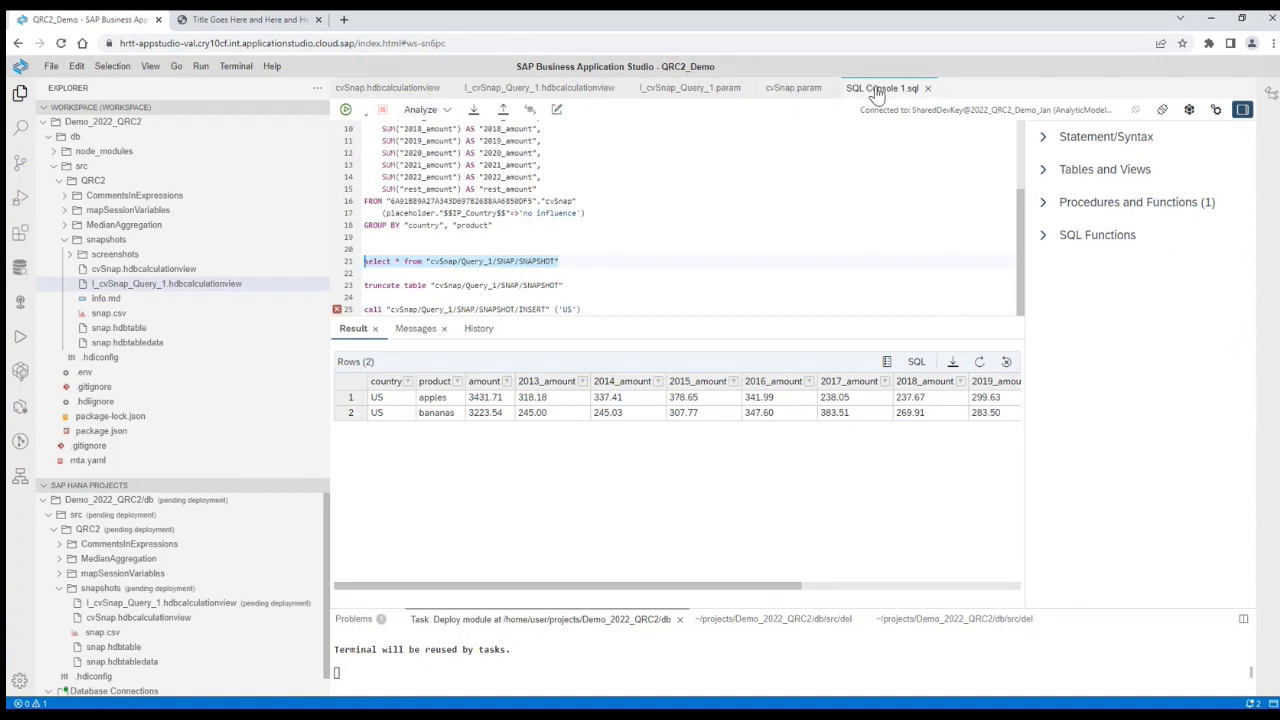
right_click(810, 92)
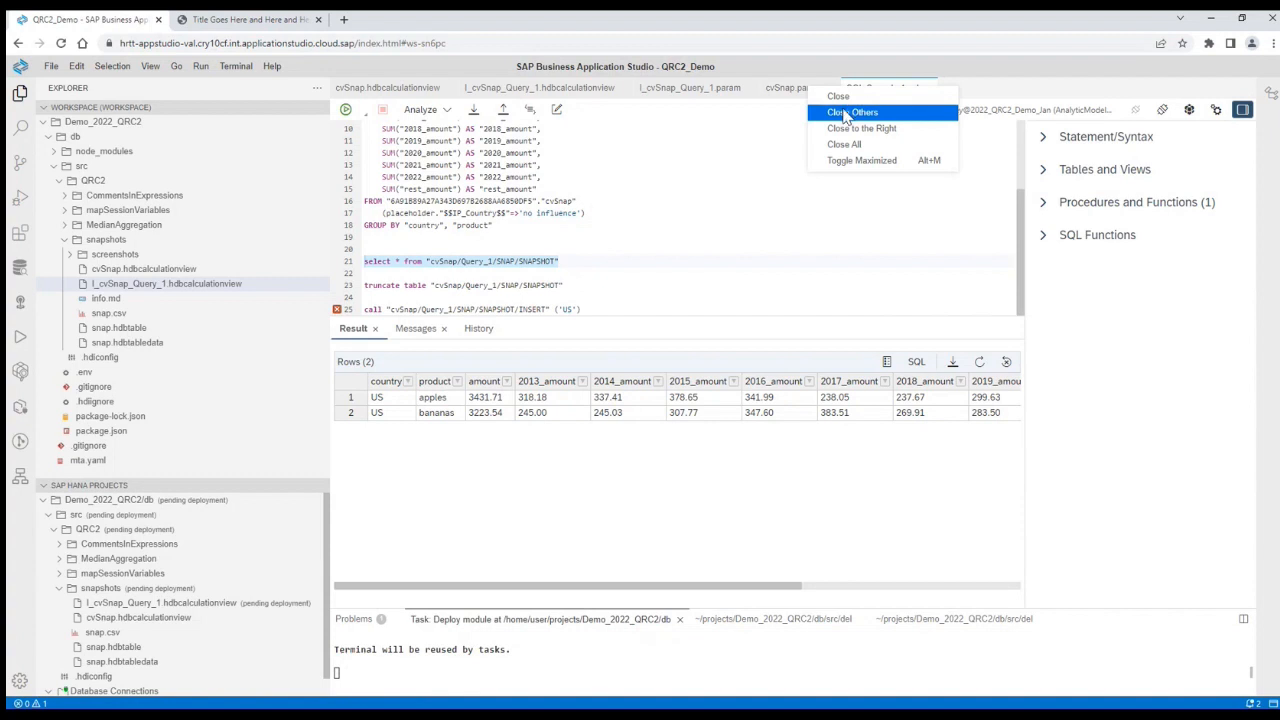
left_click(852, 112)
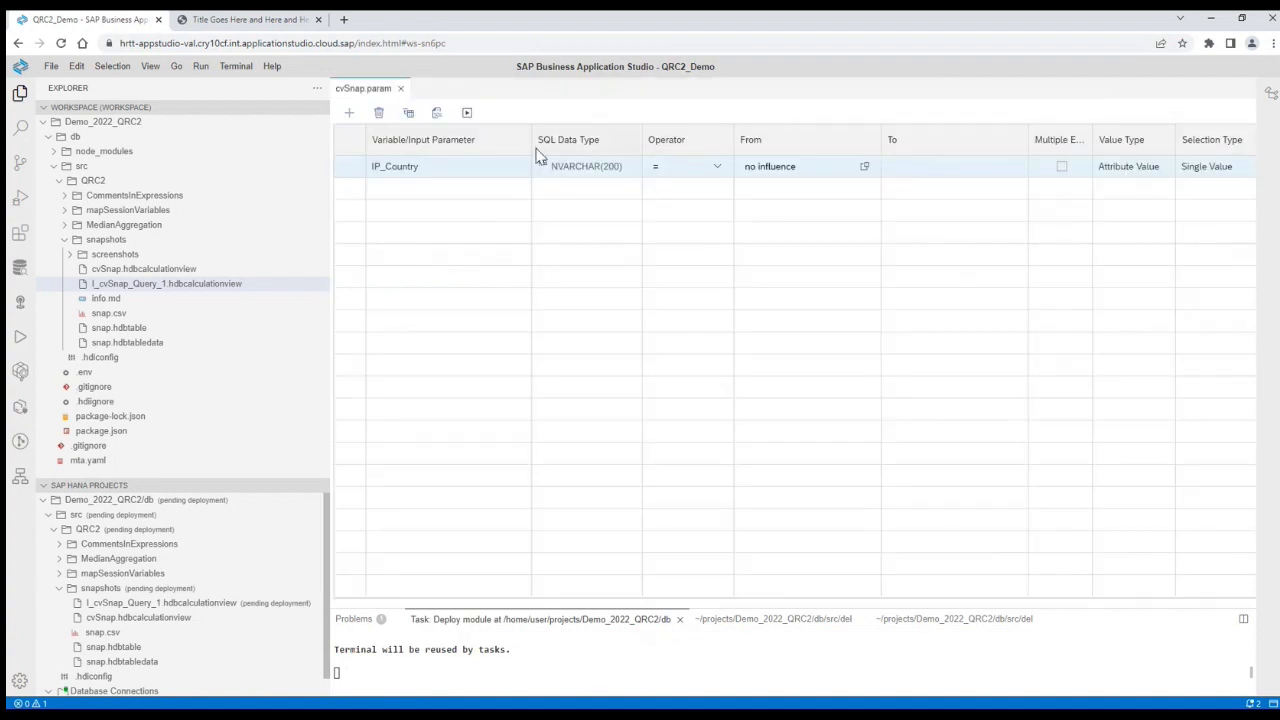
left_click(436, 112)
type("(placeholder.\"$$IP_Country$$\"=>'no influence') GROUP BY \"country\", \"product\"")
key("F8")
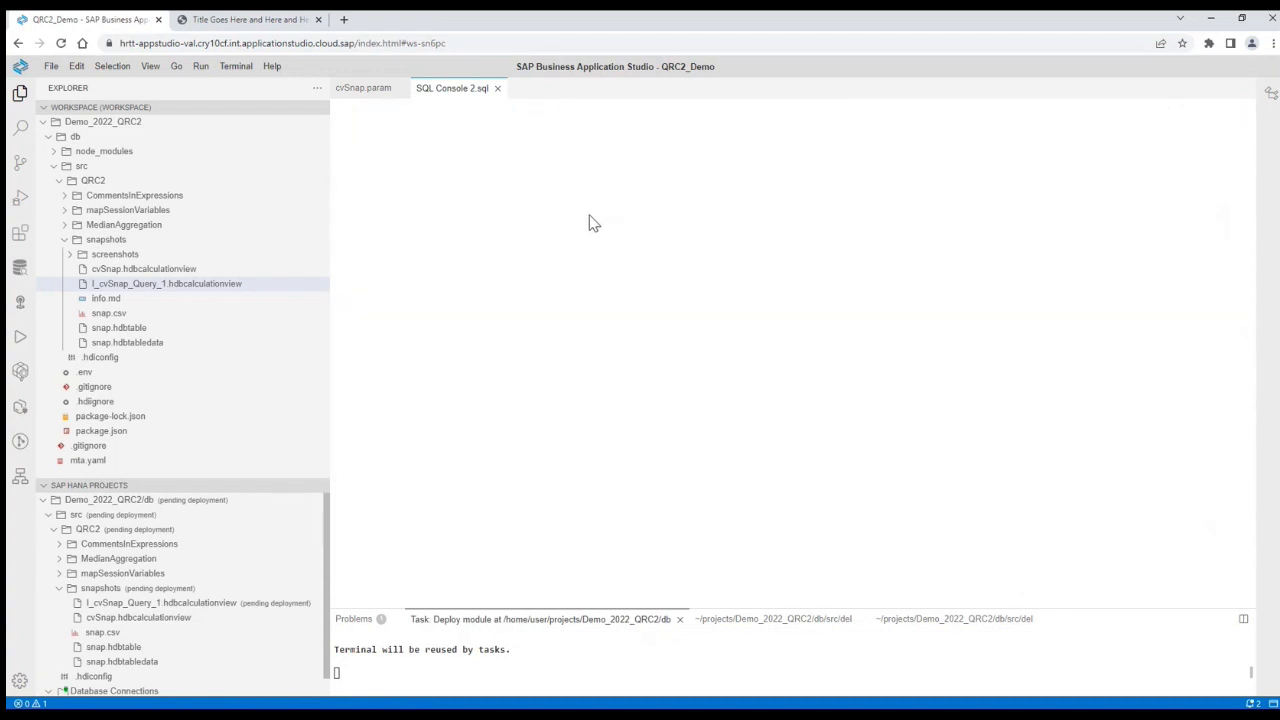
left_click(497, 89)
left_click(398, 88)
- Open I_cvSnap_Query_1 and run its data preview SQL in a SQL console with I_SOURCE set to SNAPSHOT
left_click(190, 284)
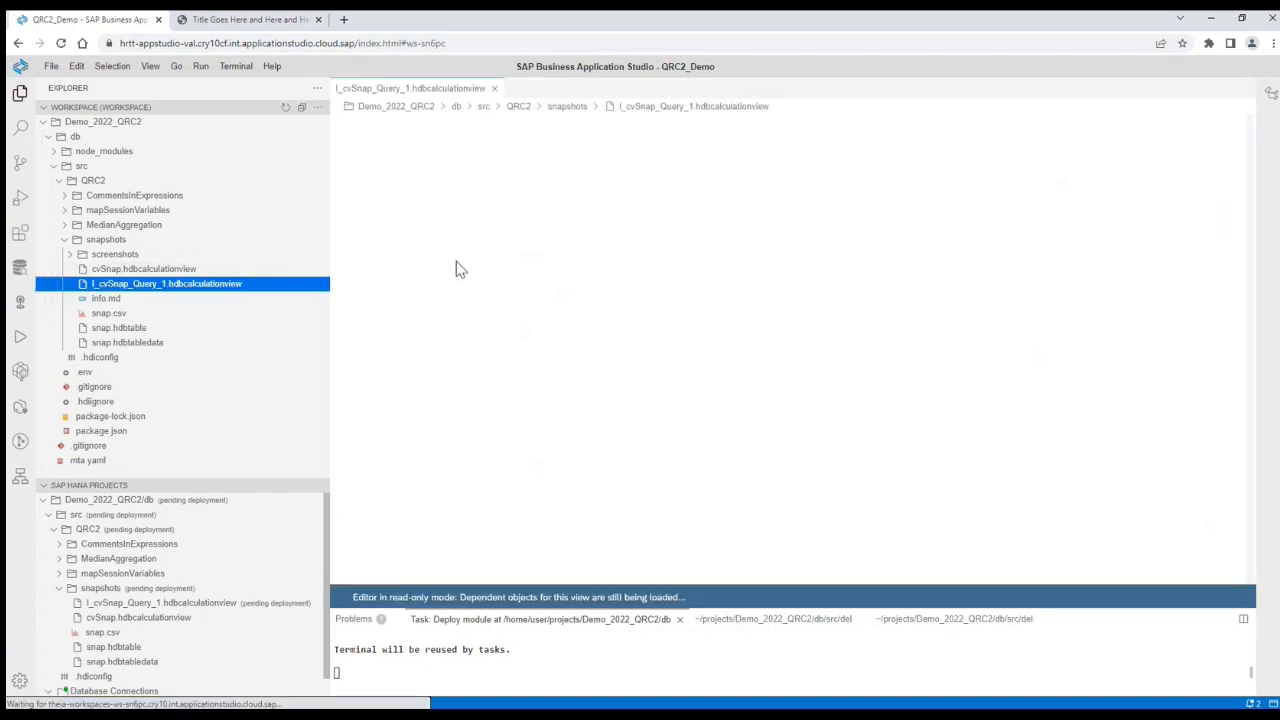
left_click(797, 348)
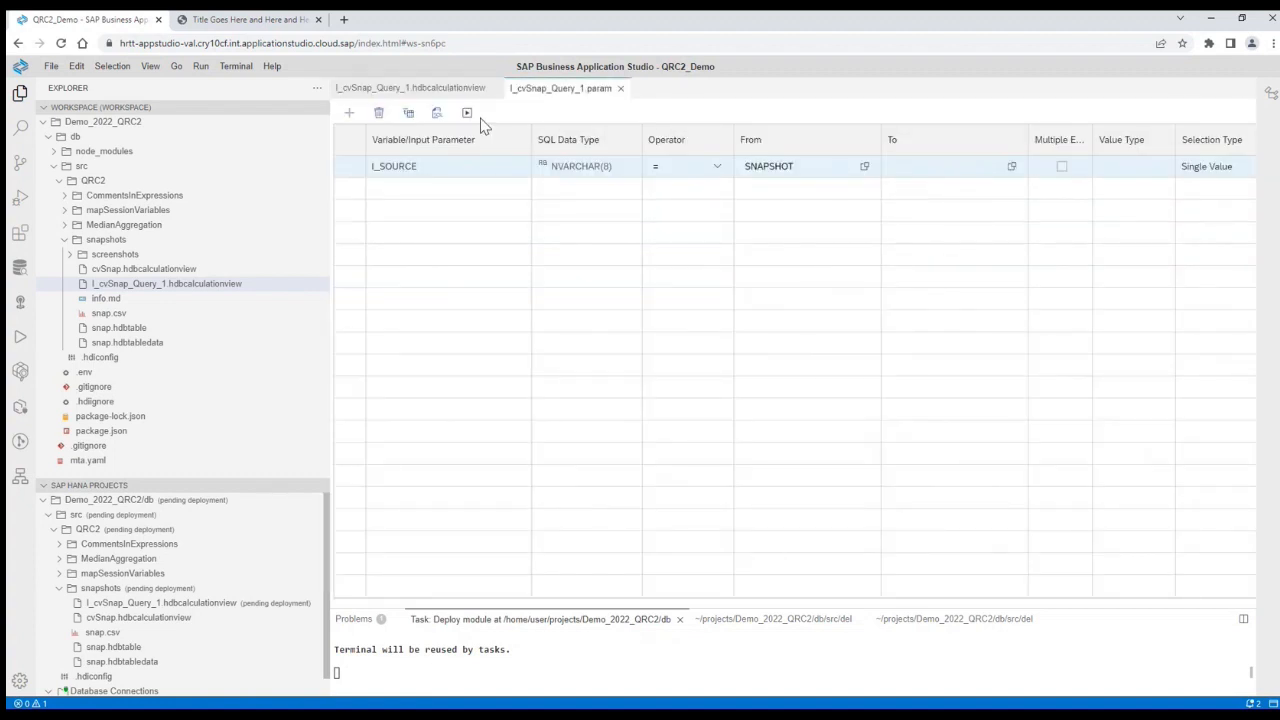
left_click(437, 113)
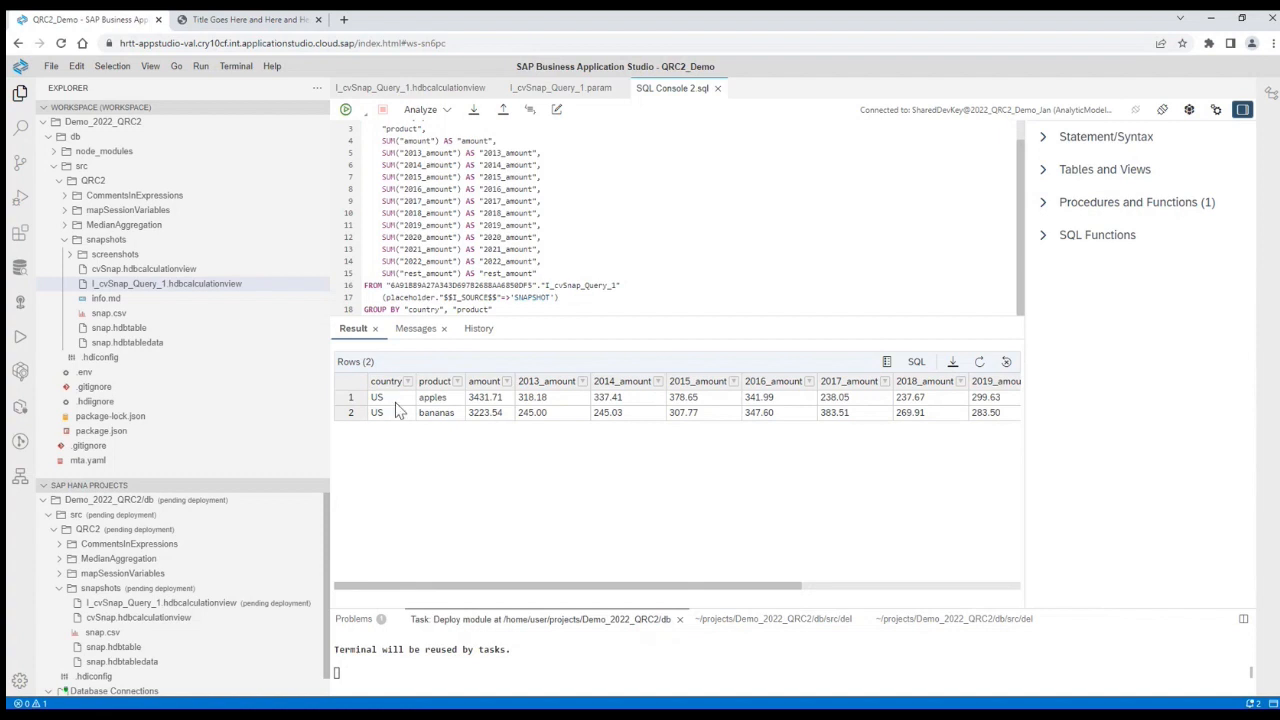
- Change the I_SOURCE placeholder value to 'BASE' in the preview query and run it again
double_click(534, 297)
type("BASE'")
left_click(345, 109)
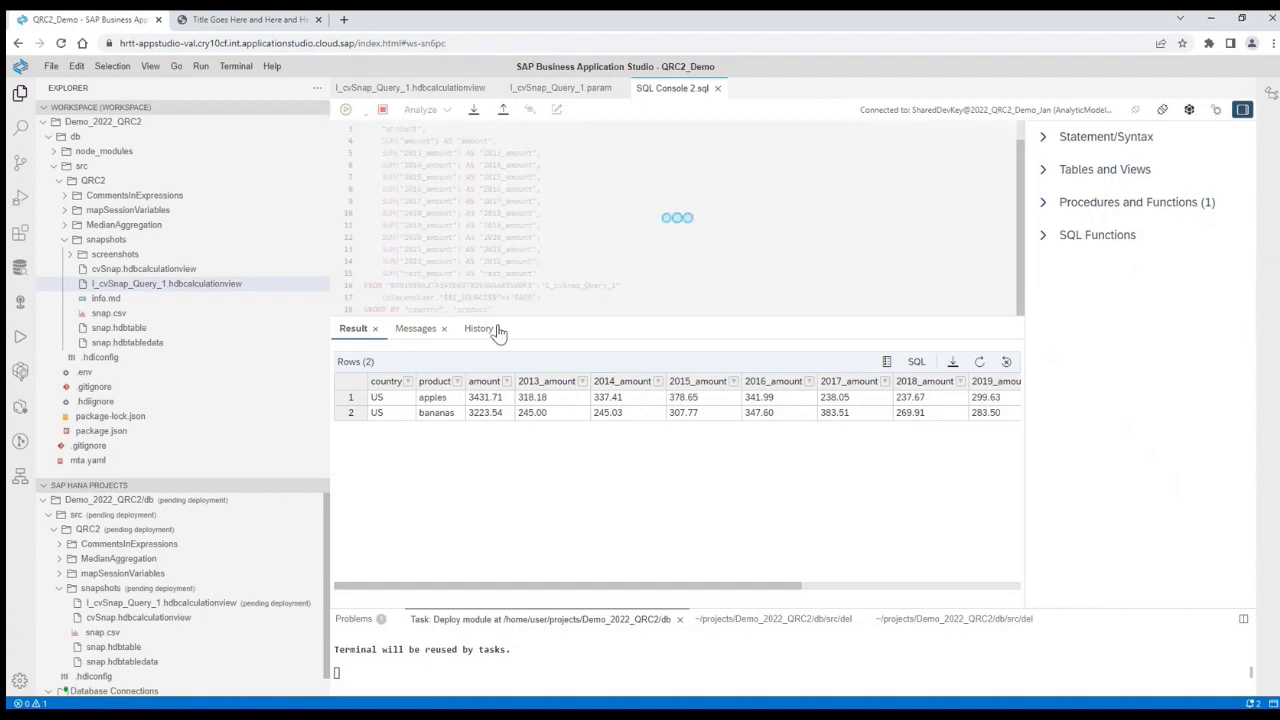
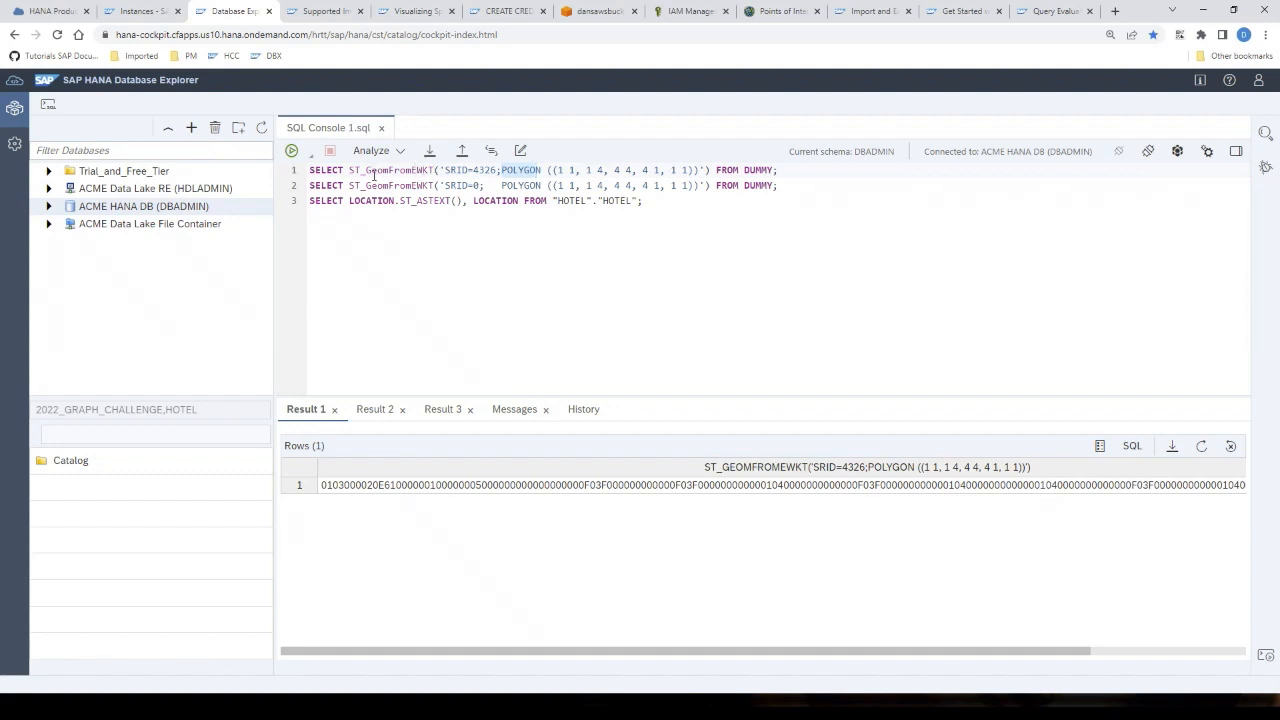
- View the SRID 4326 polygon result on a map and enlarge the viewer window
right_click(610, 488)
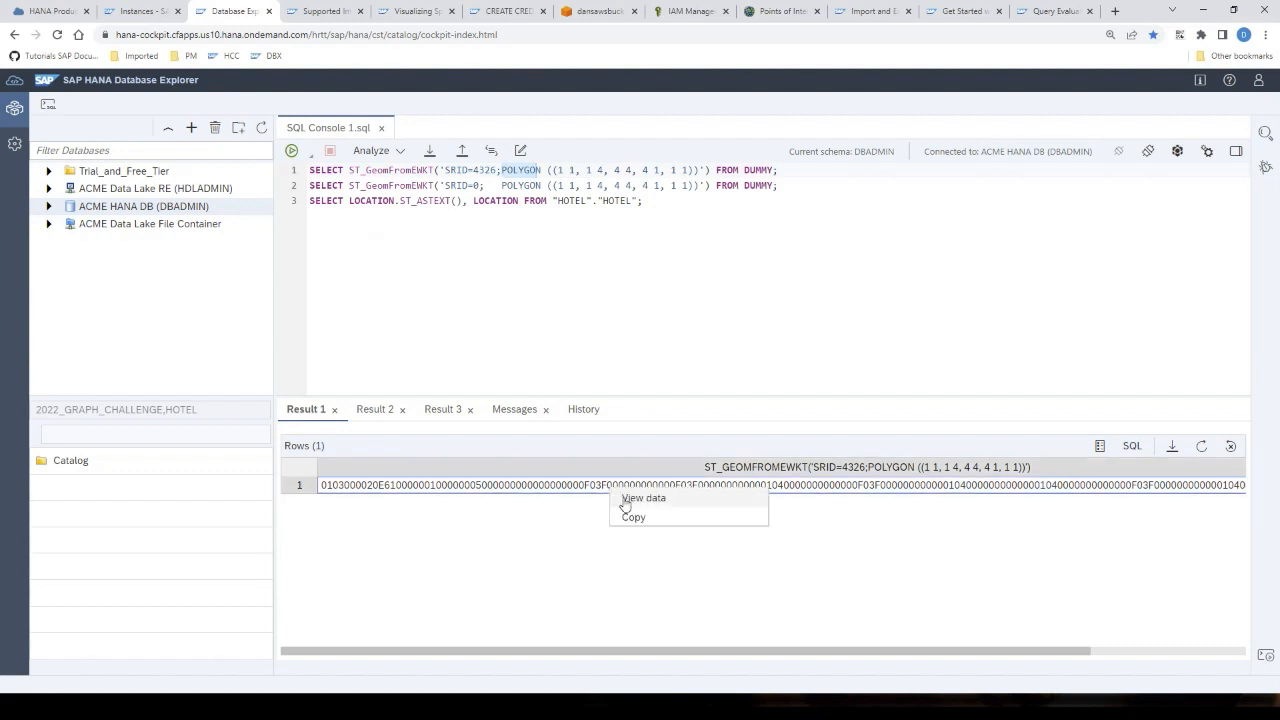
left_click(624, 500)
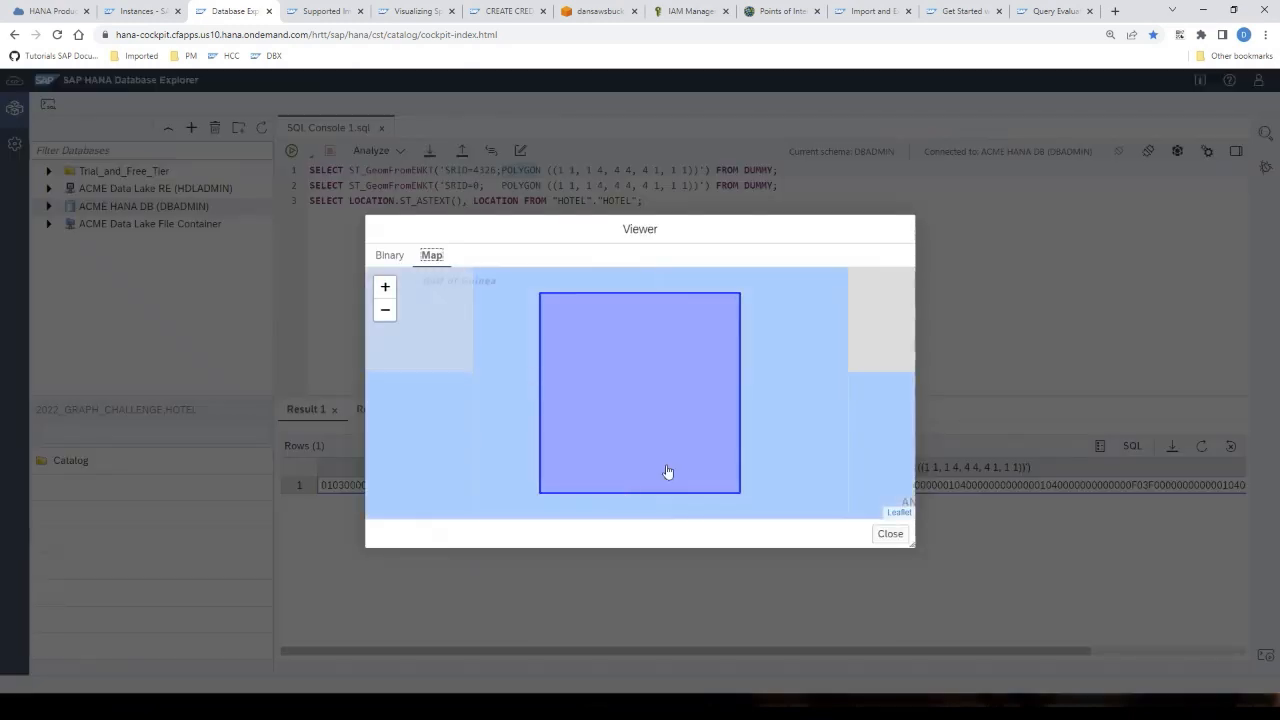
left_click_drag(731, 237, 414, 121)
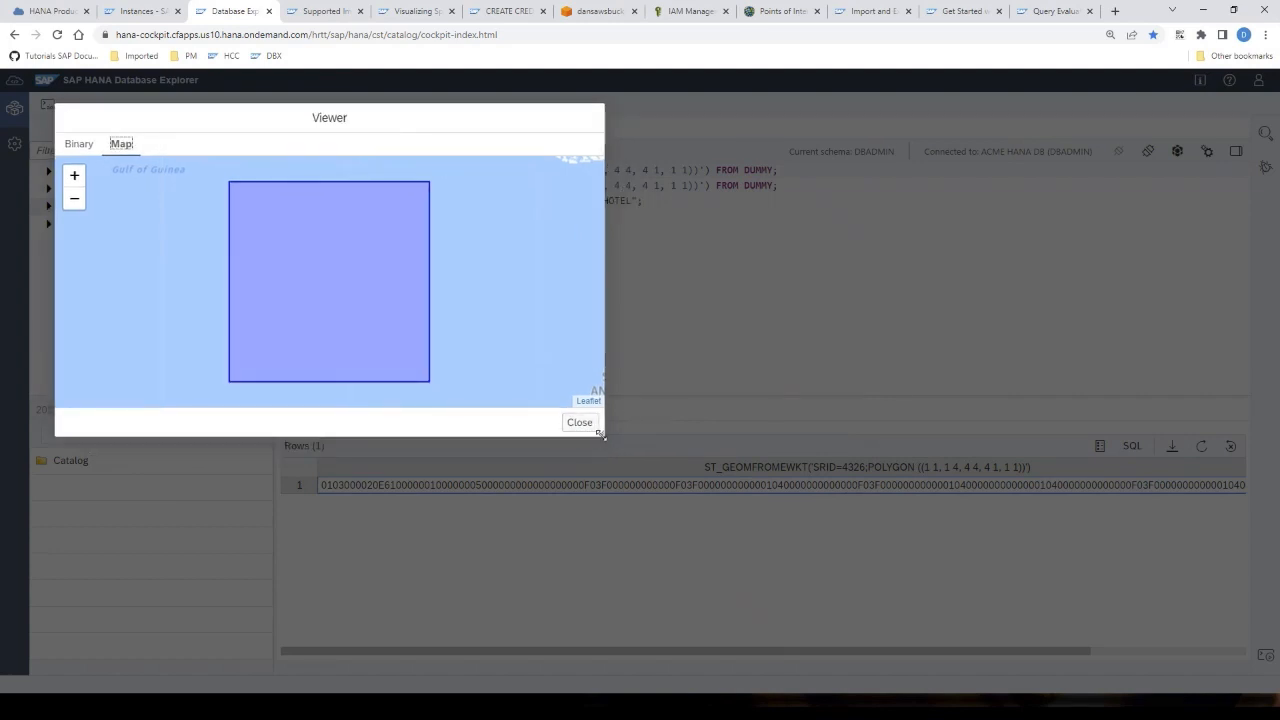
left_click_drag(600, 434, 1116, 633)
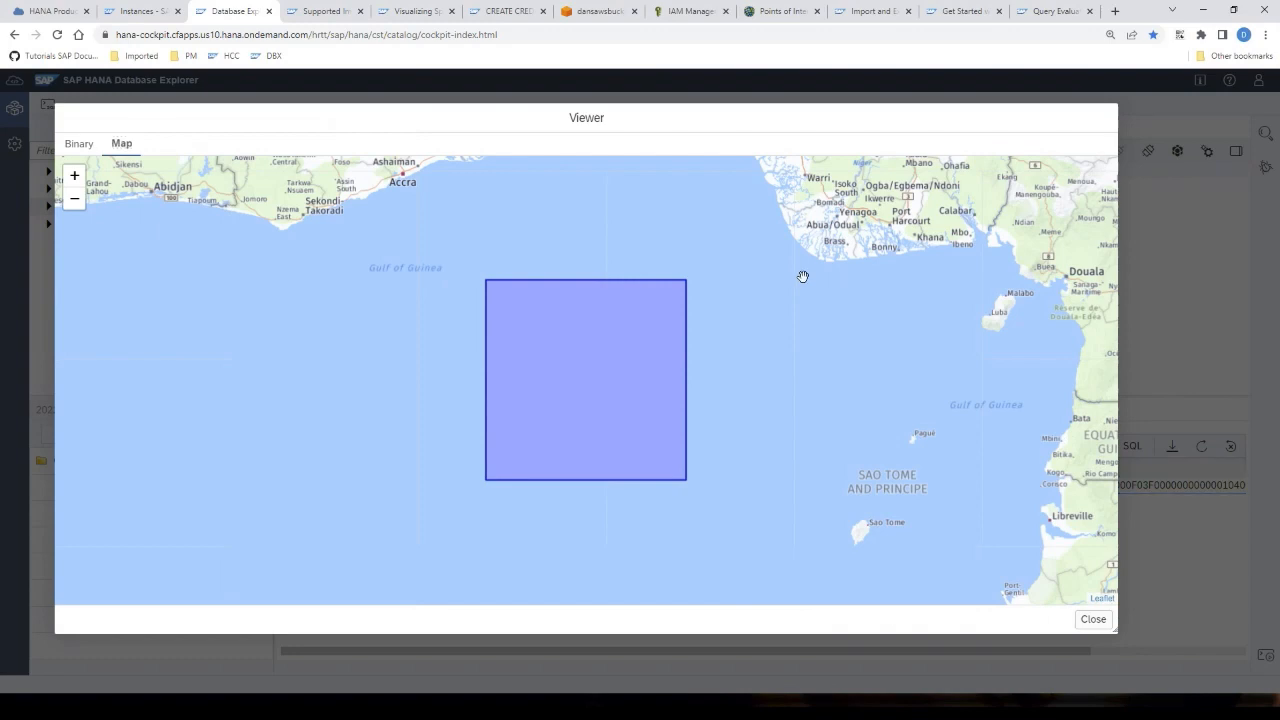
- Examine the area around the polygon on the map at different zoom levels and close the viewer
left_click_drag(803, 277, 640, 418)
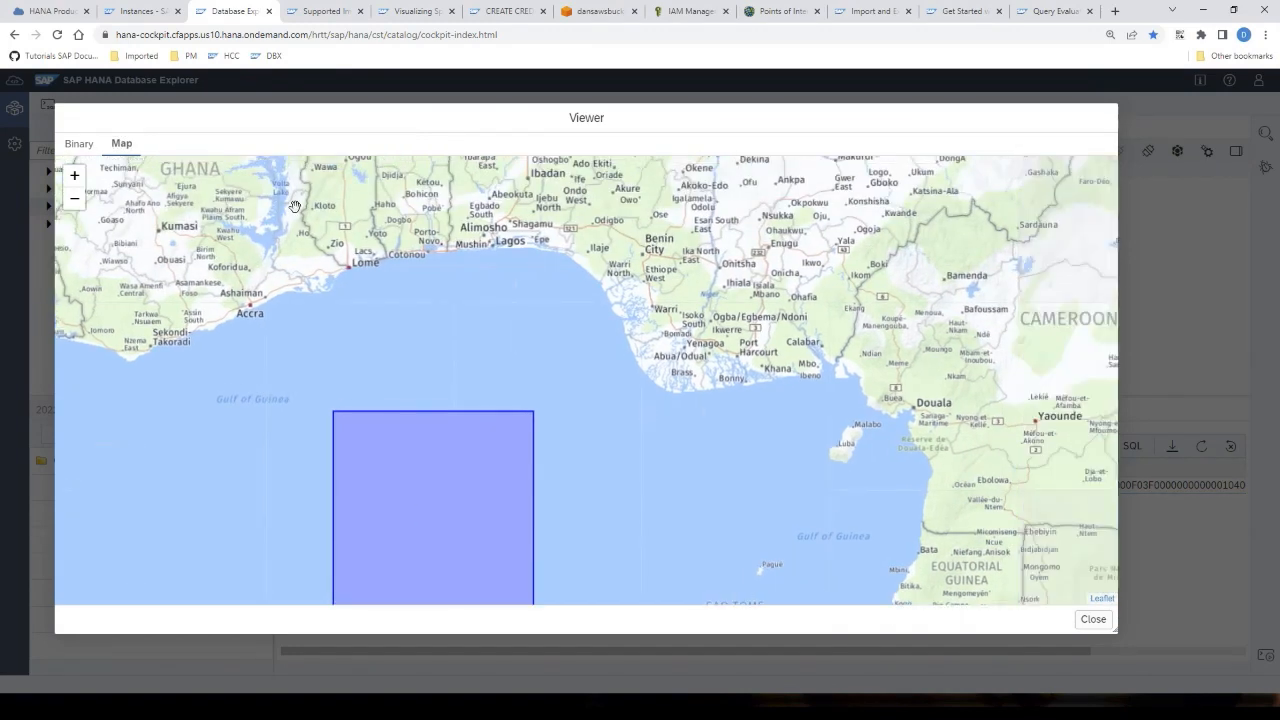
left_click(74, 201)
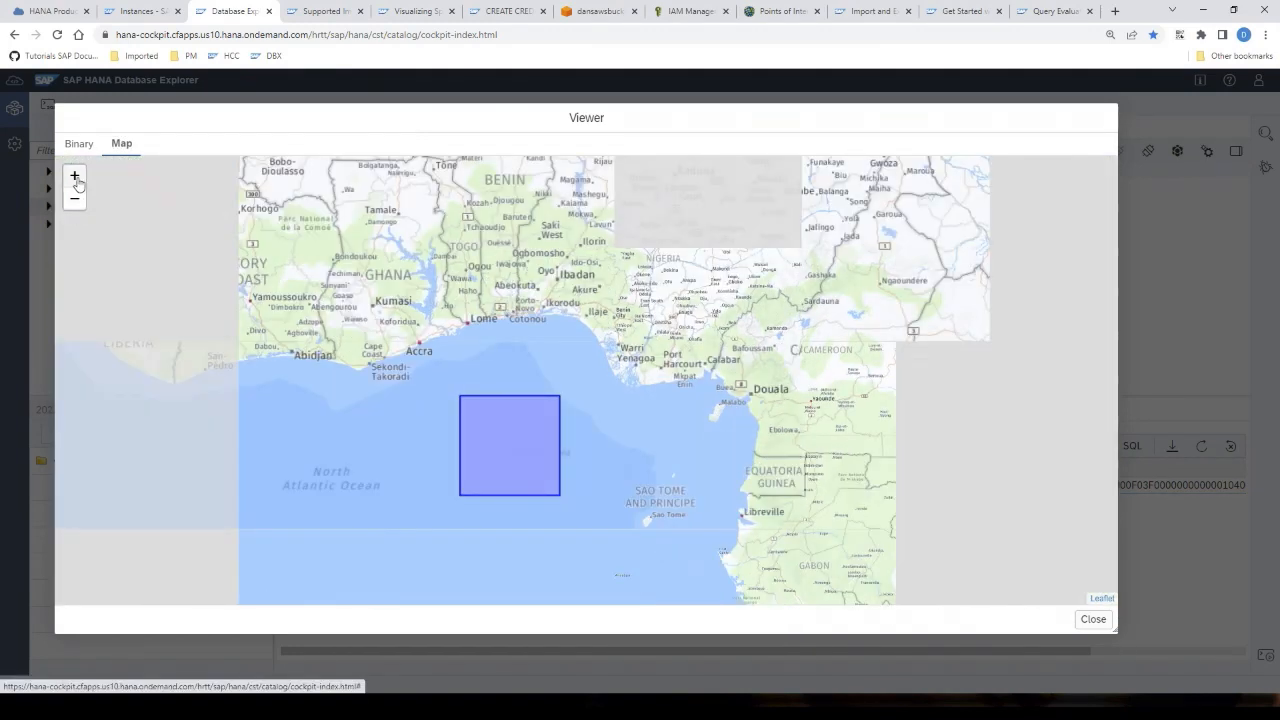
left_click(75, 177)
left_click(75, 177)
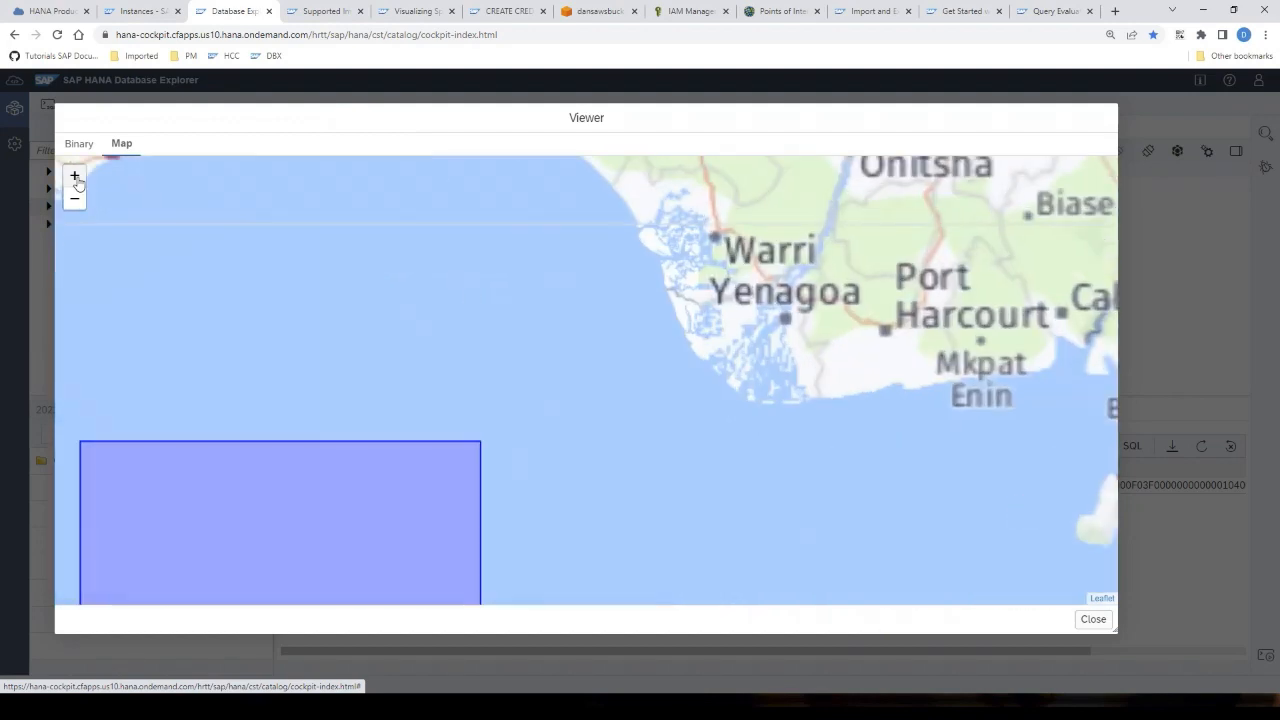
left_click(1093, 619)
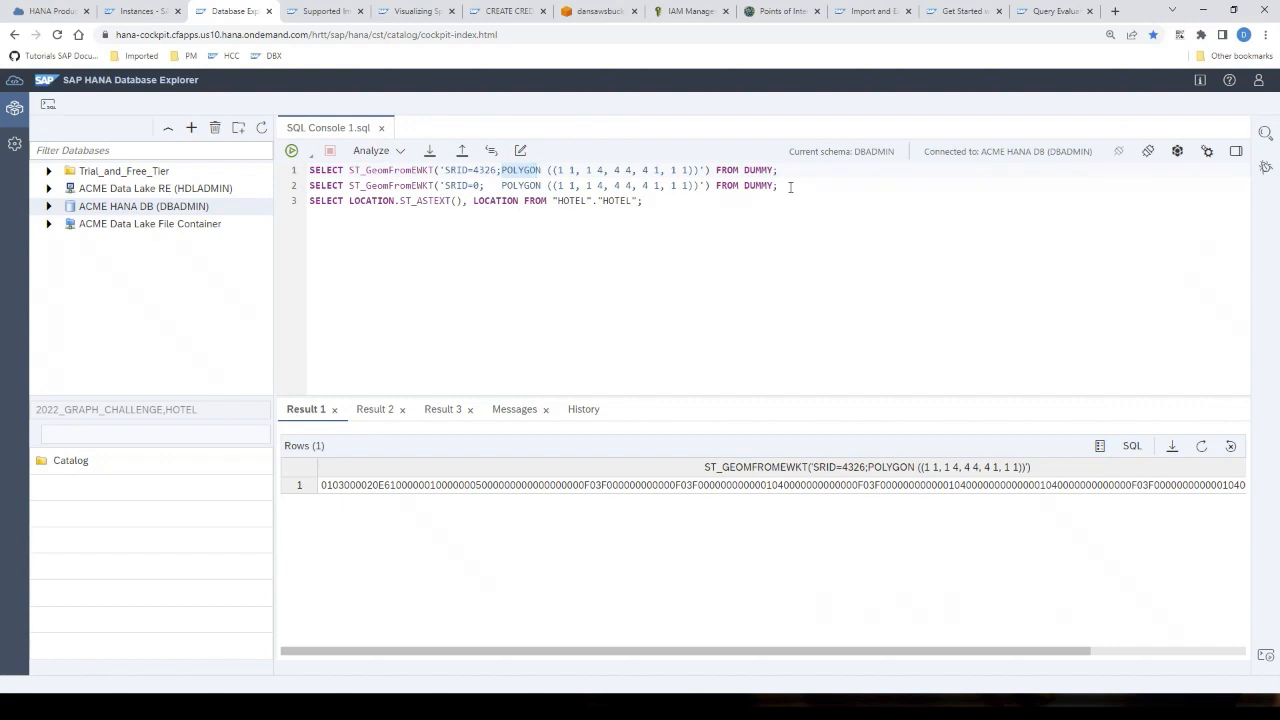
- View the SRID 0 polygon from the second result on a map and close the viewer
left_click_drag(790, 187, 303, 196)
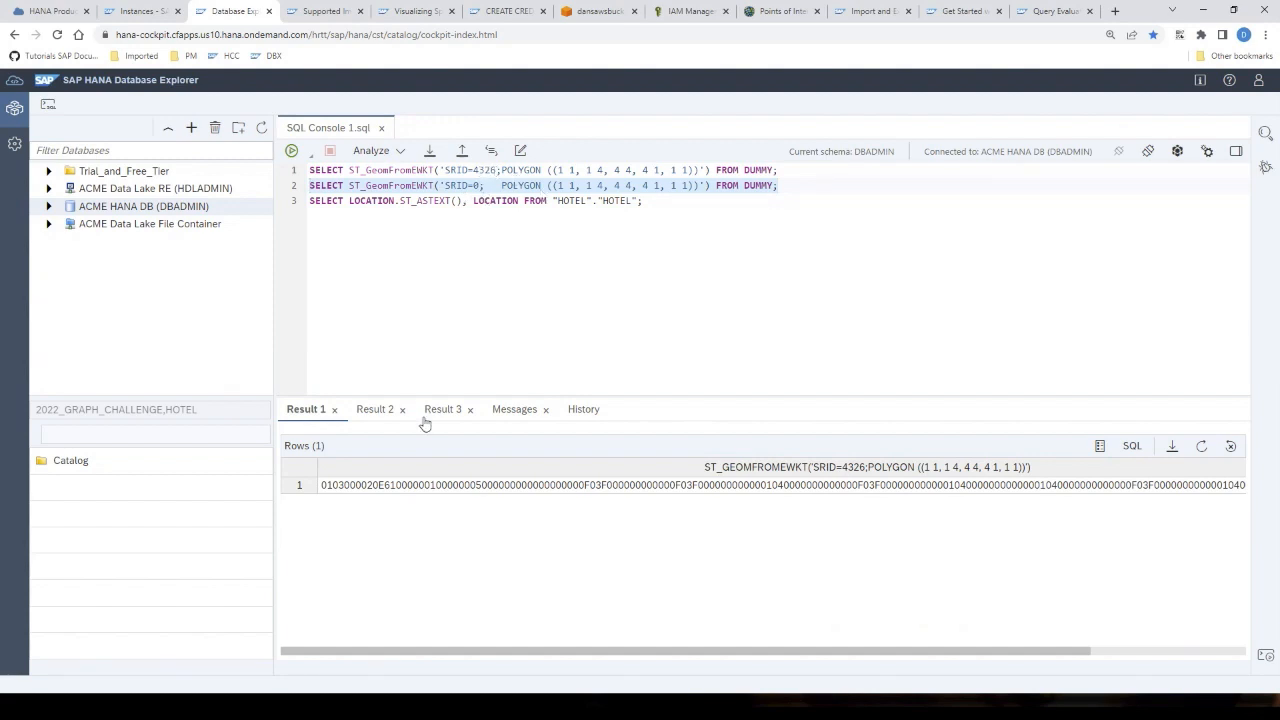
left_click(374, 416)
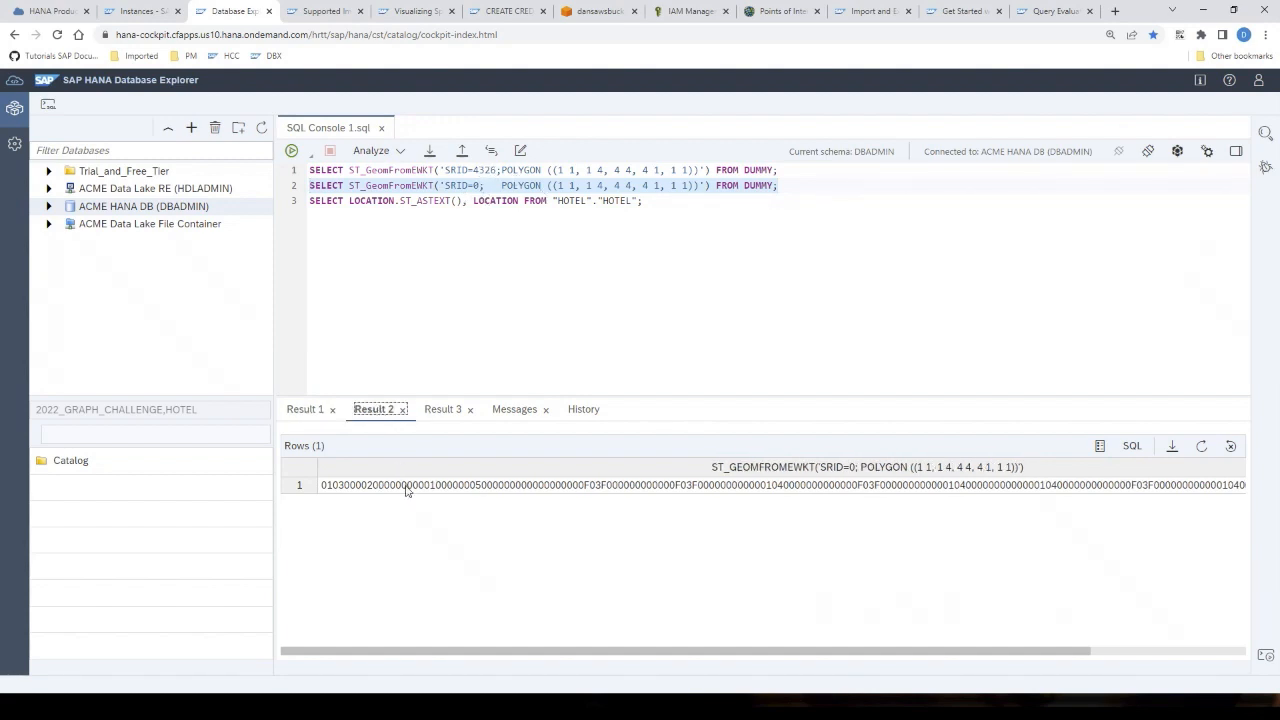
right_click(406, 487)
left_click(436, 496)
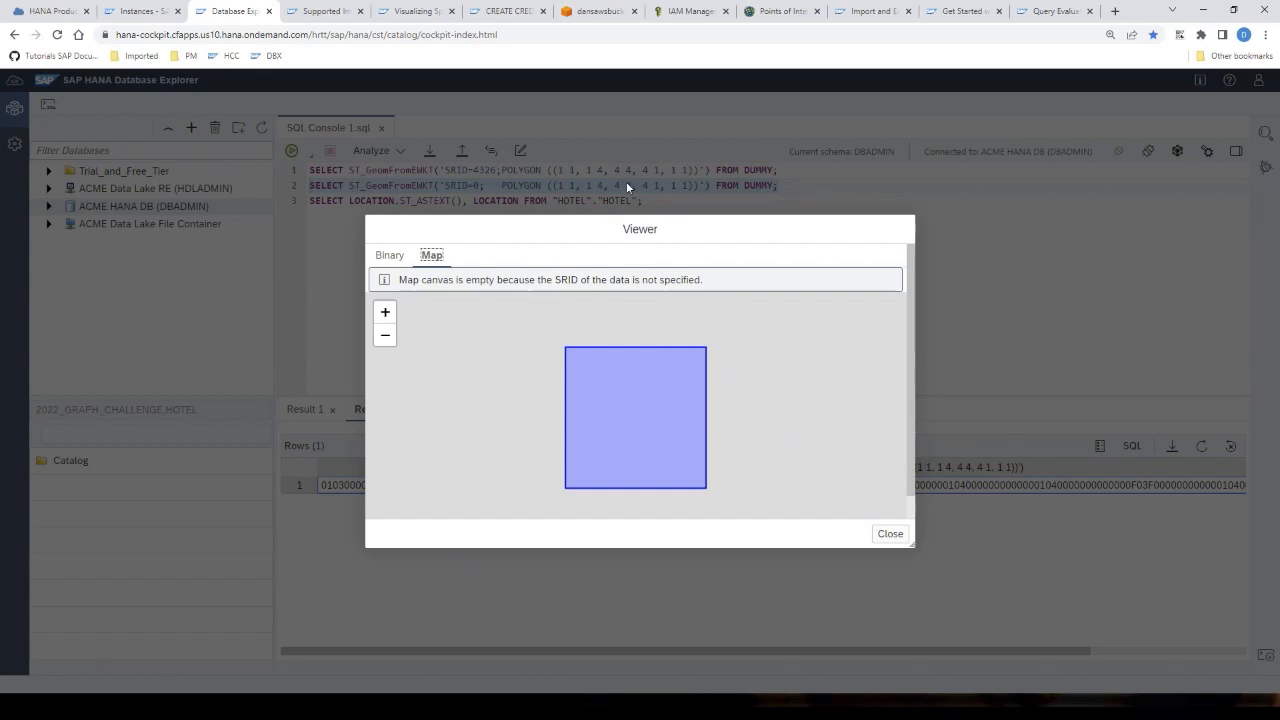
left_click(891, 535)
- Run only the HOTEL location query, view the first row's ST_ASTEXT point value in the viewer and close it
left_click_drag(657, 199, 308, 200)
left_click(291, 152)
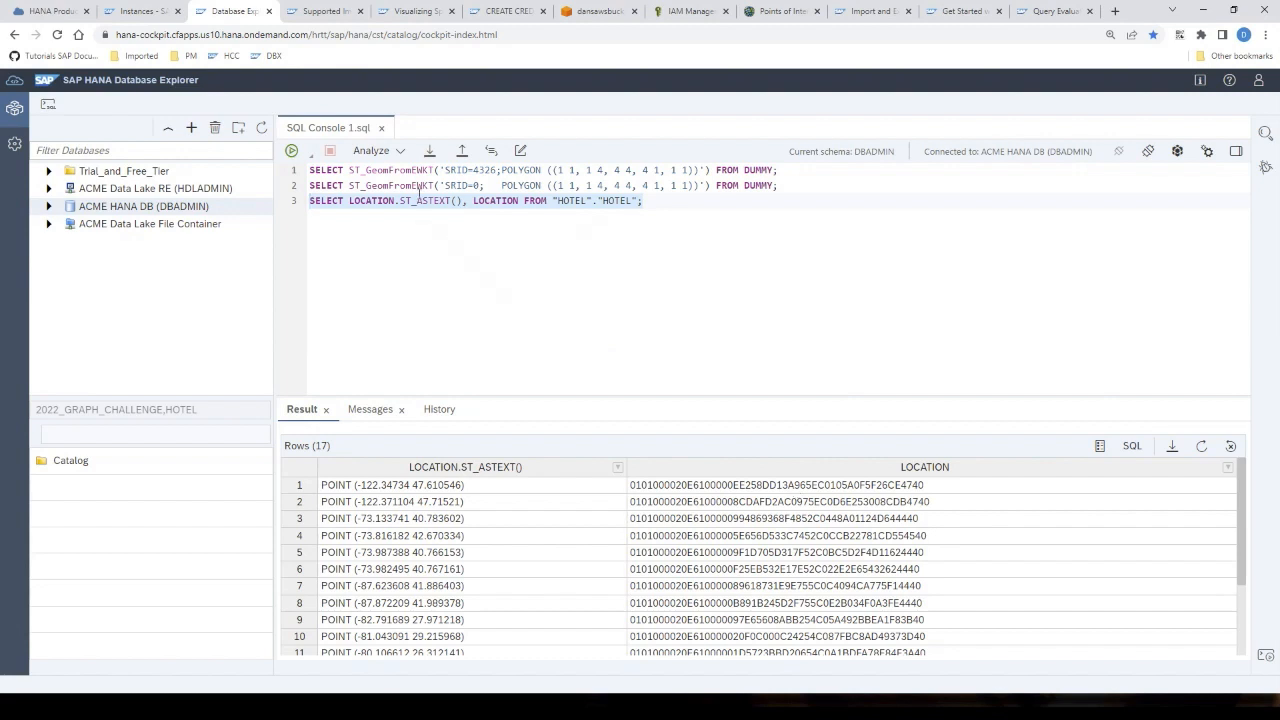
right_click(425, 487)
left_click(452, 494)
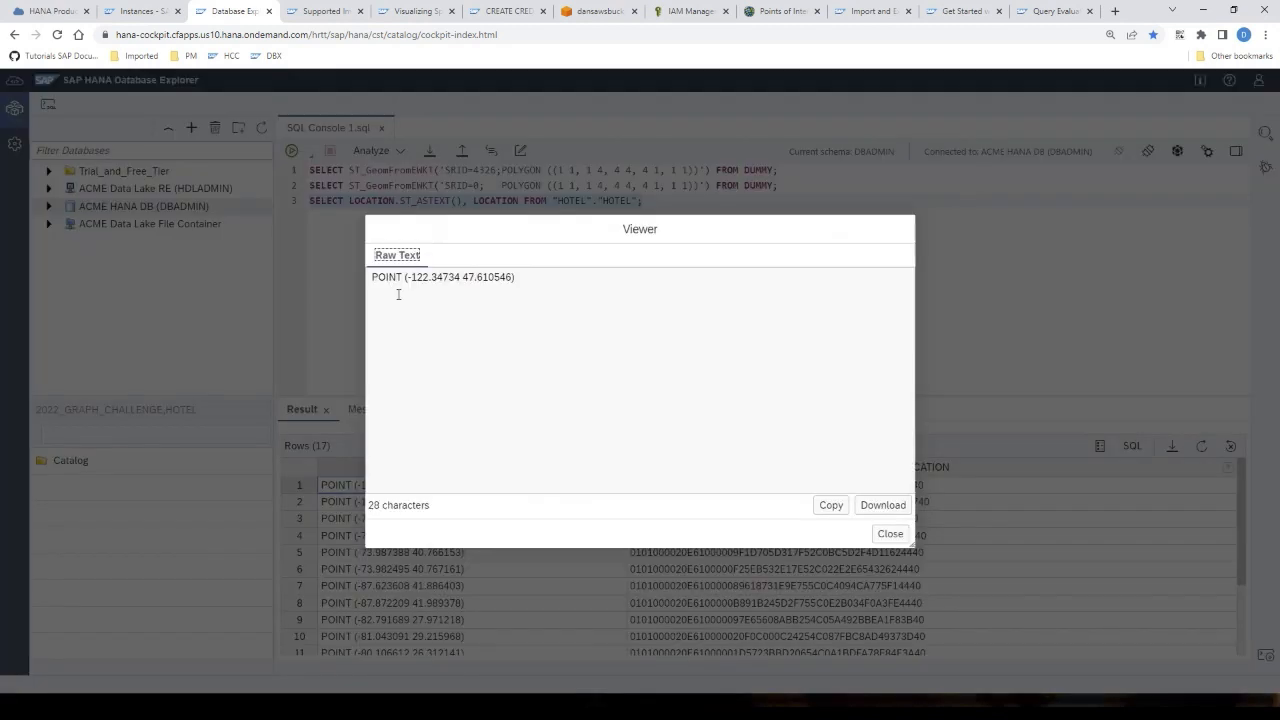
left_click(889, 533)
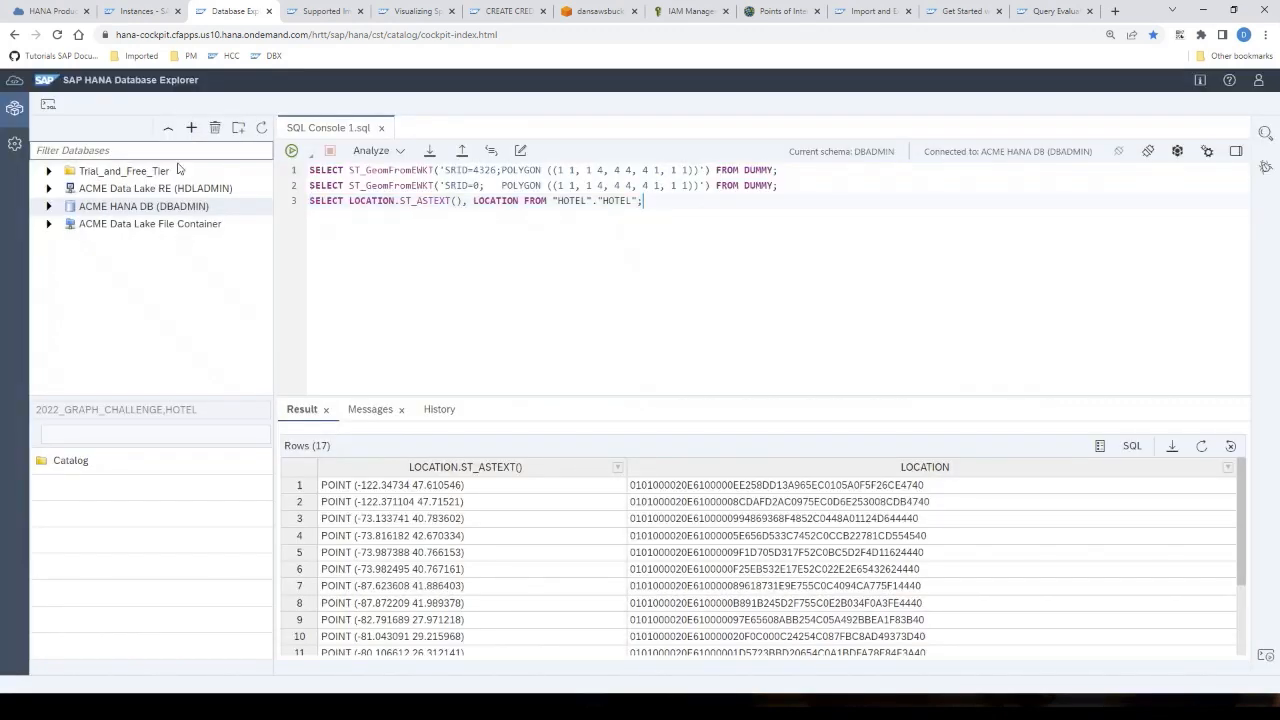
- Close the SQL console and list the JSON collections in the ACME HANA DB catalog
left_click(381, 128)
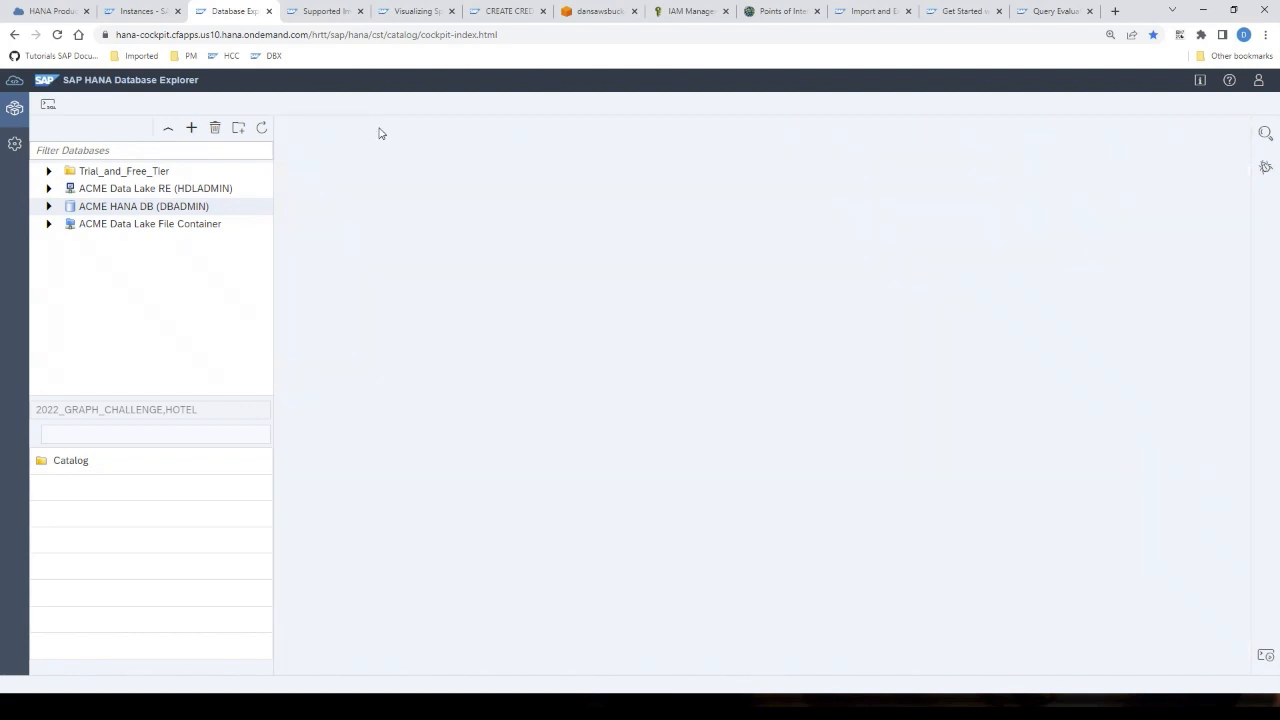
left_click(48, 206)
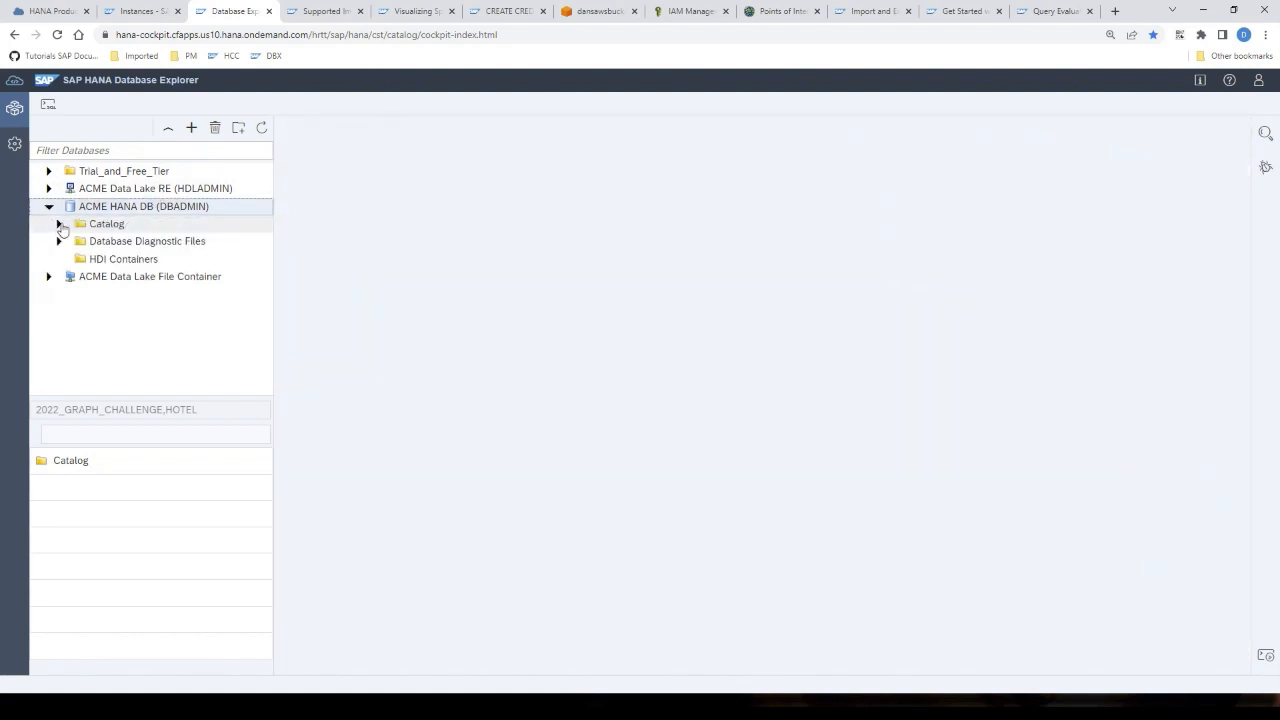
left_click(58, 224)
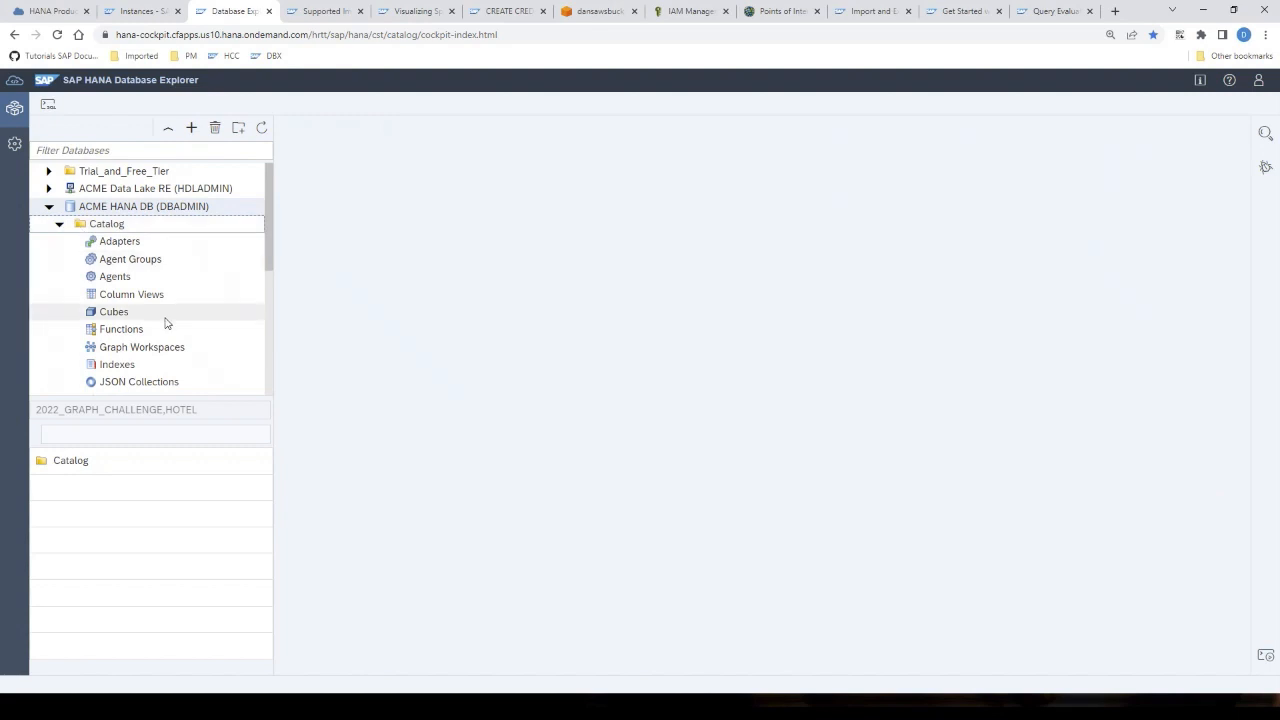
left_click(165, 381)
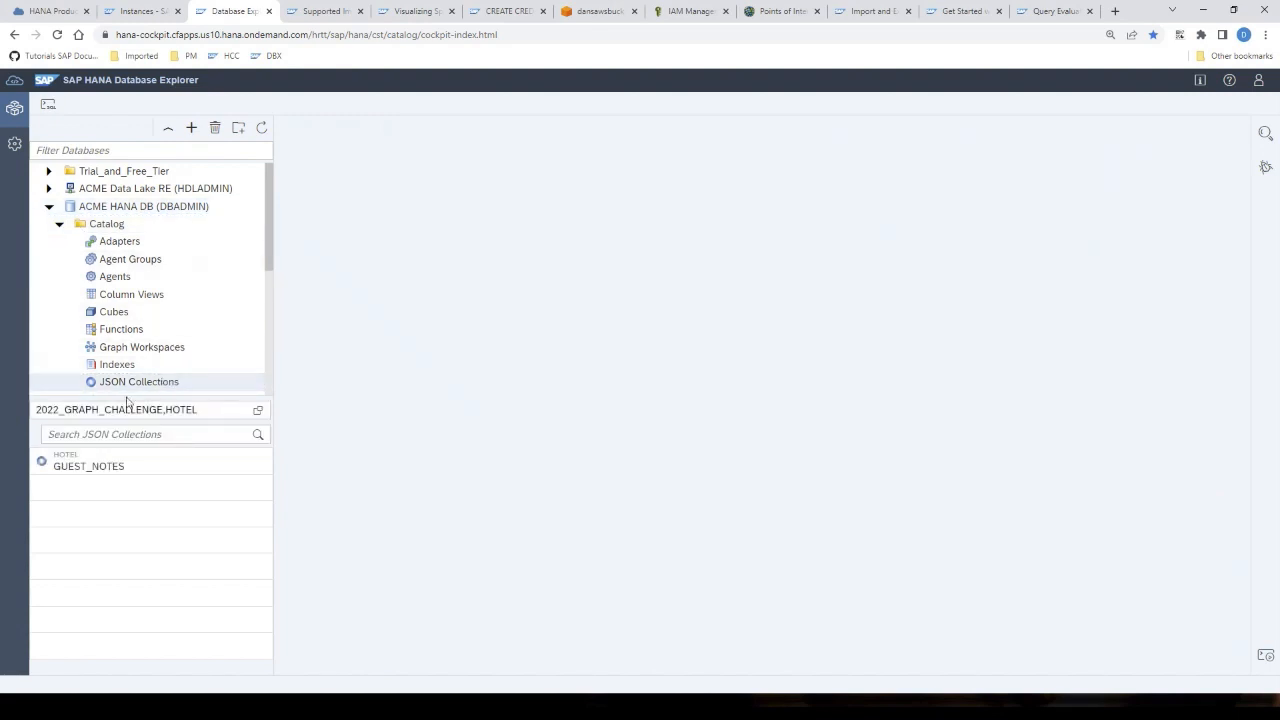
- Switch to the ArcGIS Hub Points of Interest page and review the download formats offered for the dataset
left_click(551, 20)
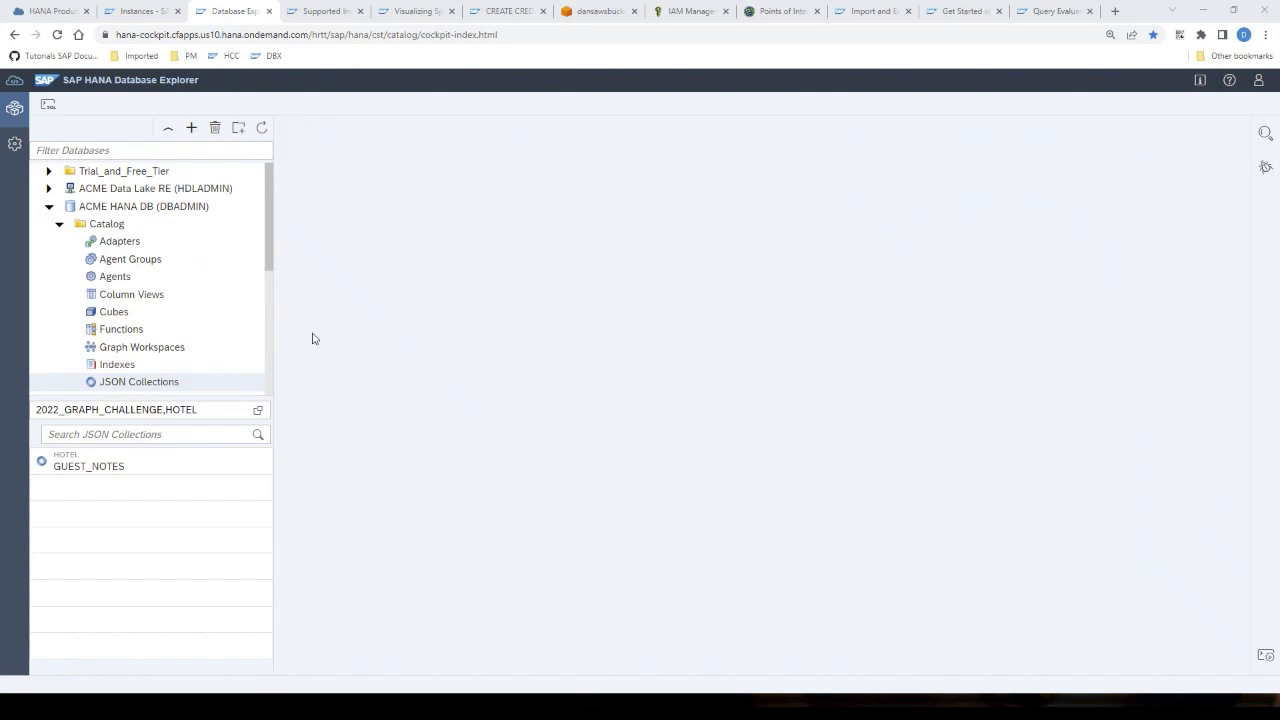
left_click(776, 12)
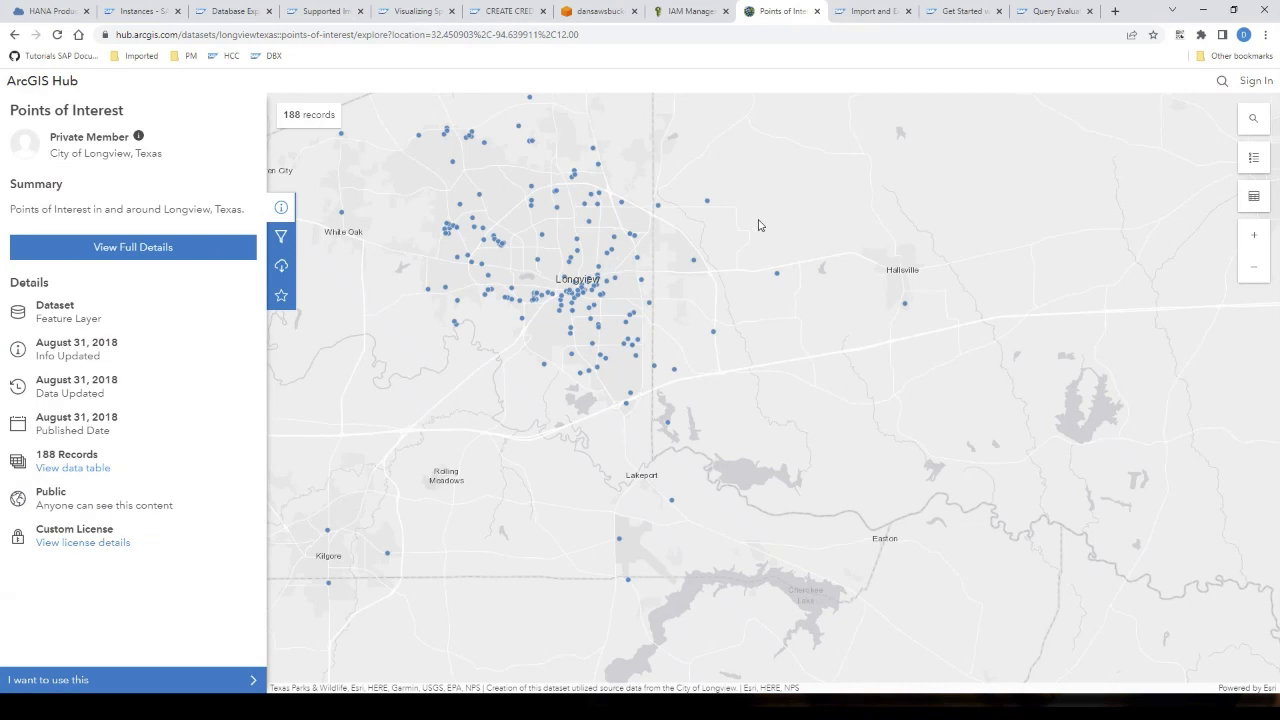
mouse_move(660, 210)
left_click(282, 268)
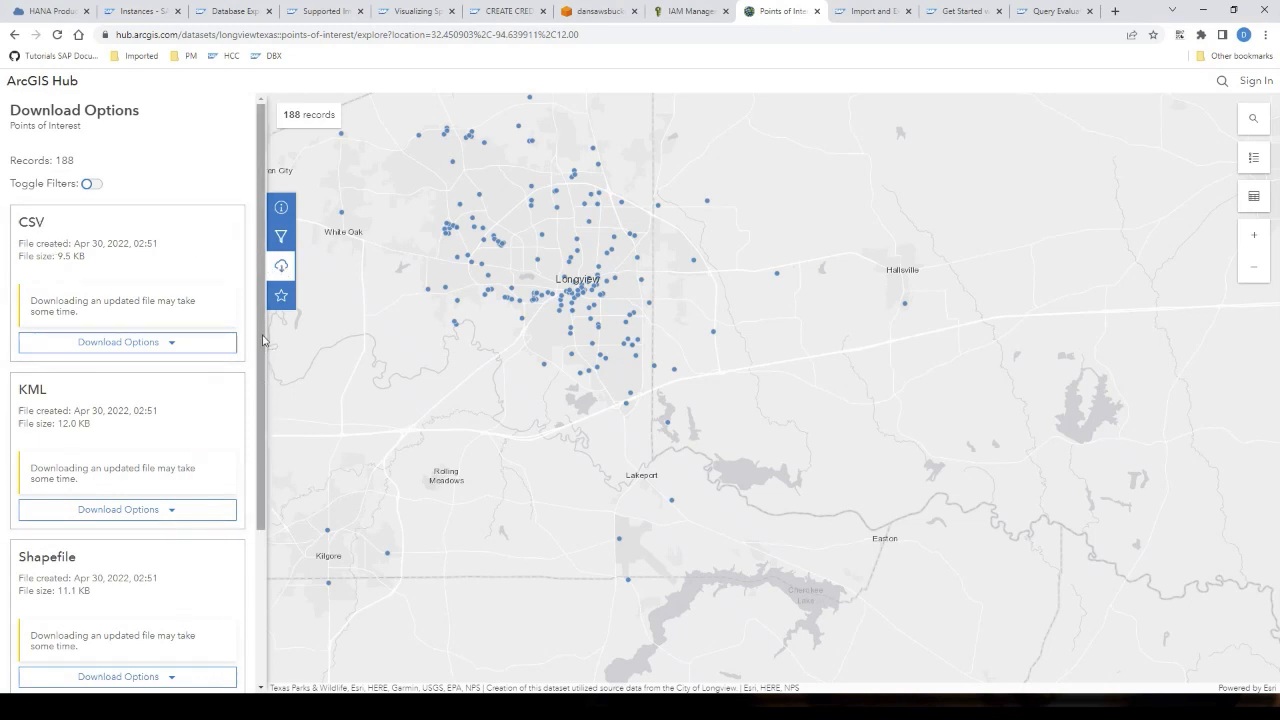
scroll(256, 417, "down", 1)
scroll(256, 417, "down", 2)
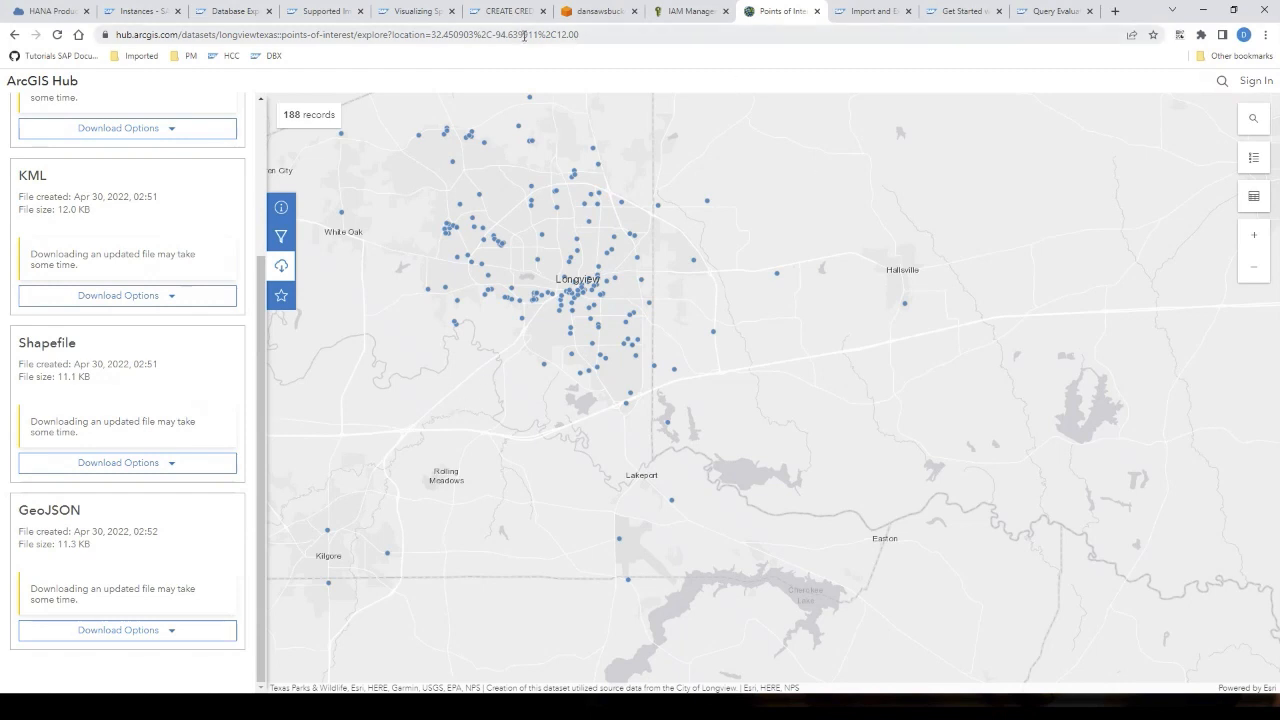
- Review the file extension and line break requirements in the SAP JSON Import and Export help, and check the Amazon S3 bucket's objects
left_click(872, 11)
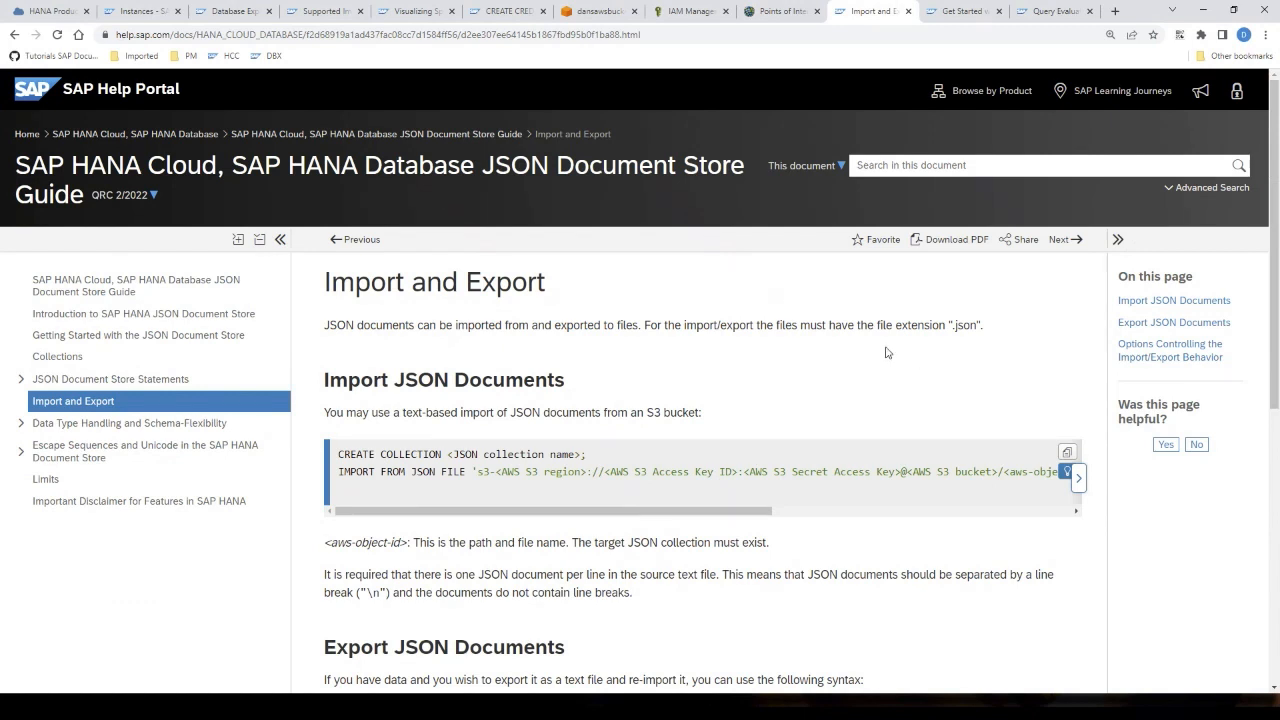
left_click_drag(953, 325, 980, 325)
left_click_drag(794, 575, 395, 592)
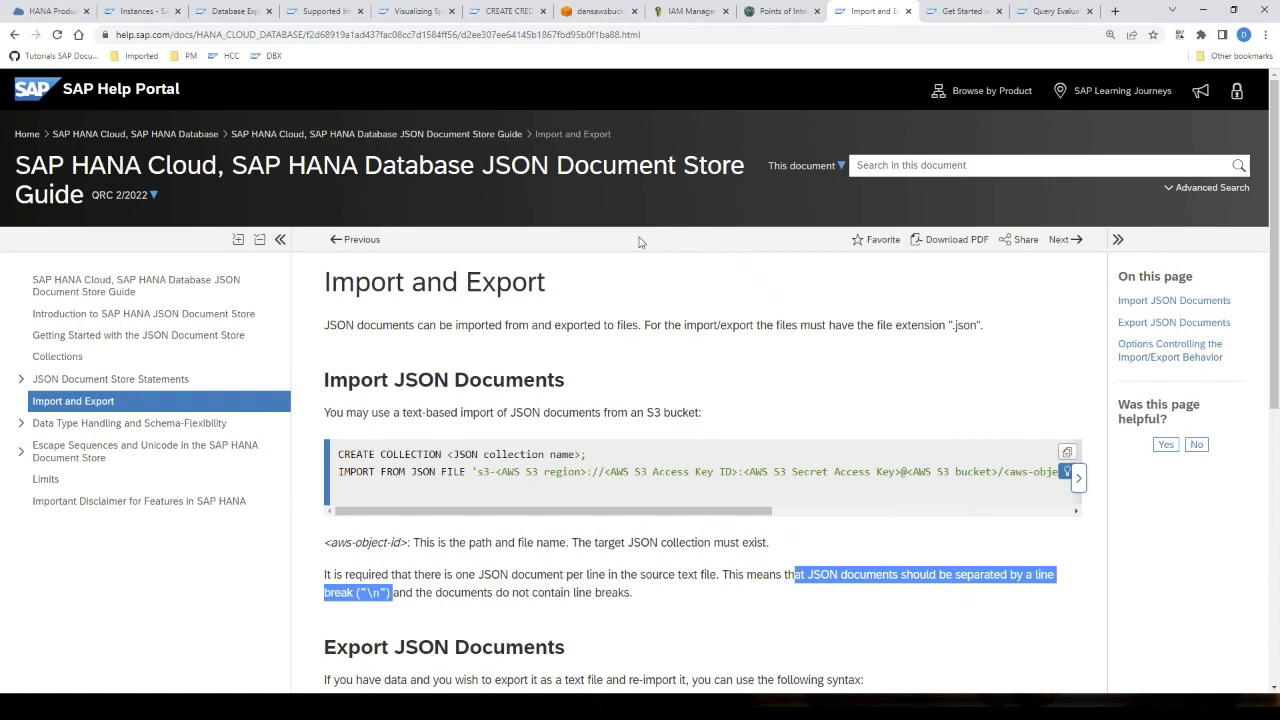
left_click(592, 14)
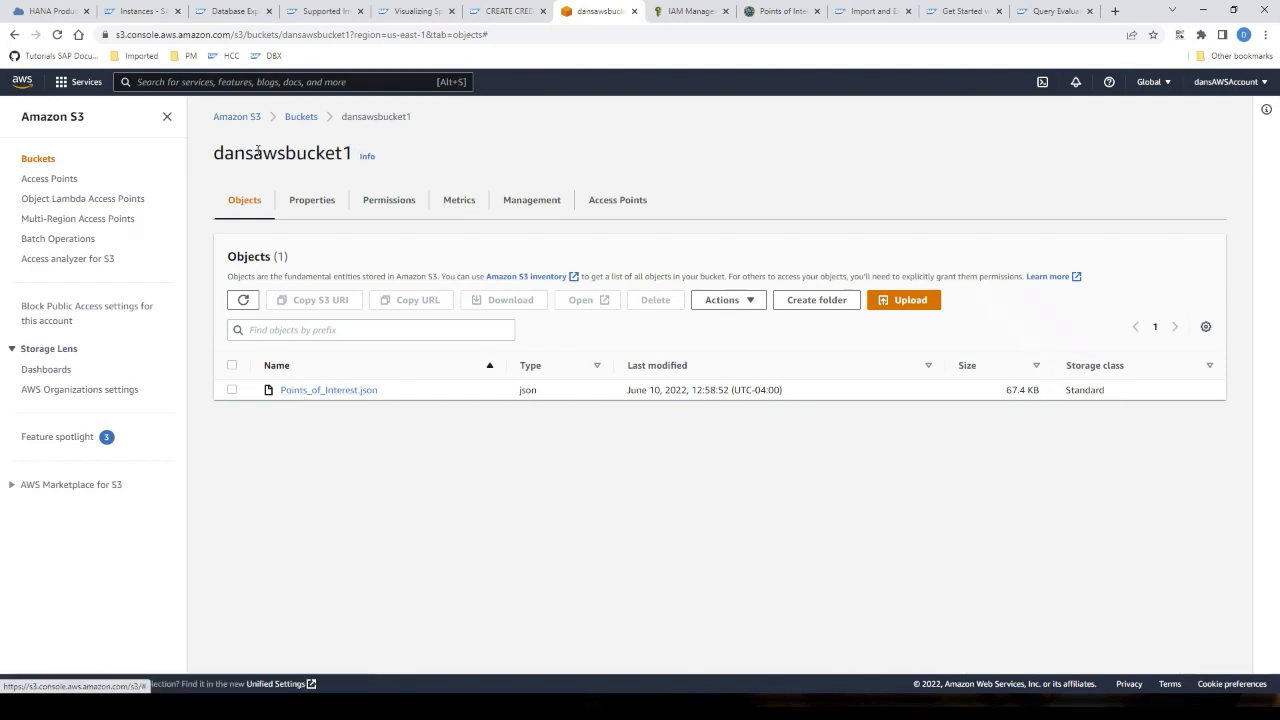
- Return to SAP HANA Database Explorer and start a data import from JSON Collections with Amazon S3 as the source
left_click(232, 12)
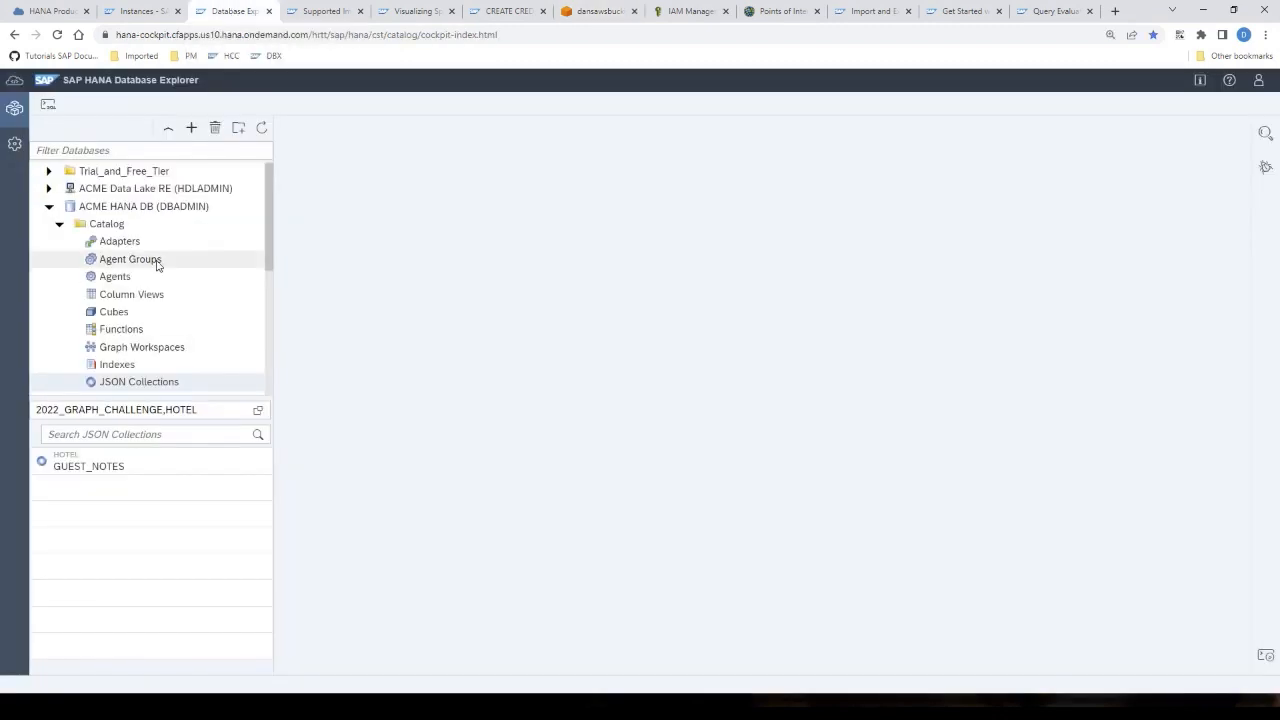
right_click(171, 388)
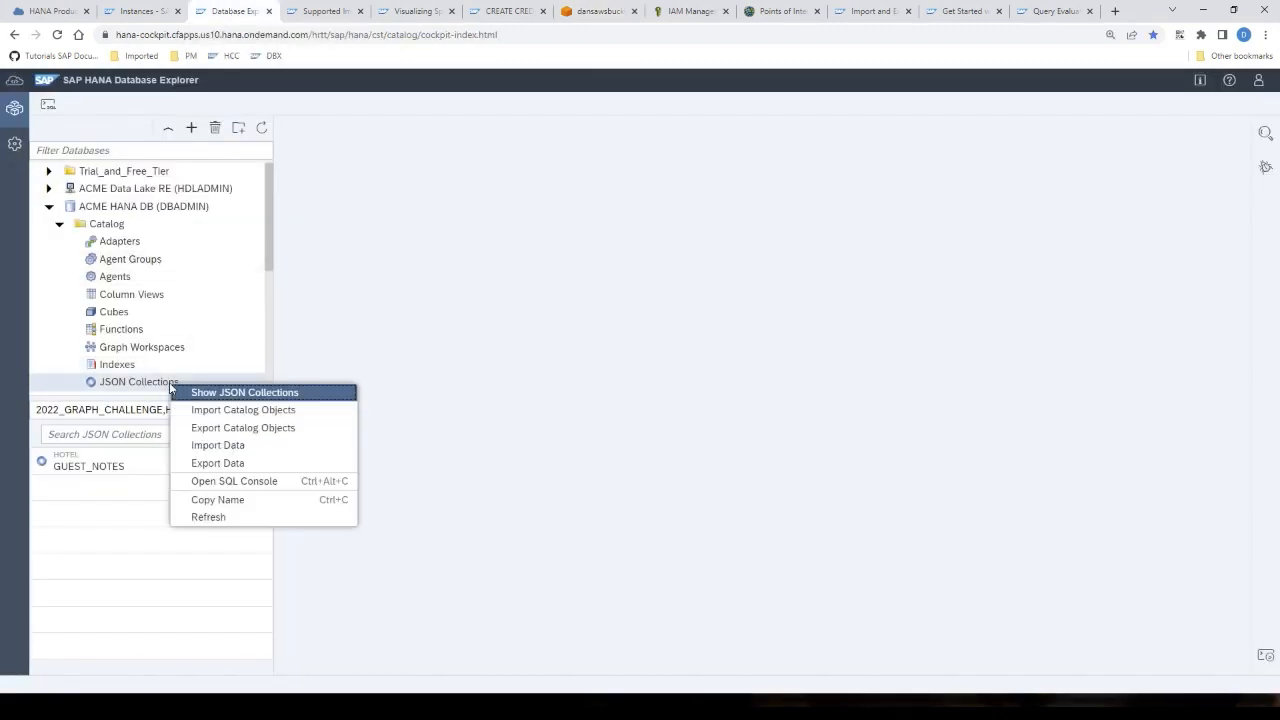
left_click(202, 450)
left_click(316, 354)
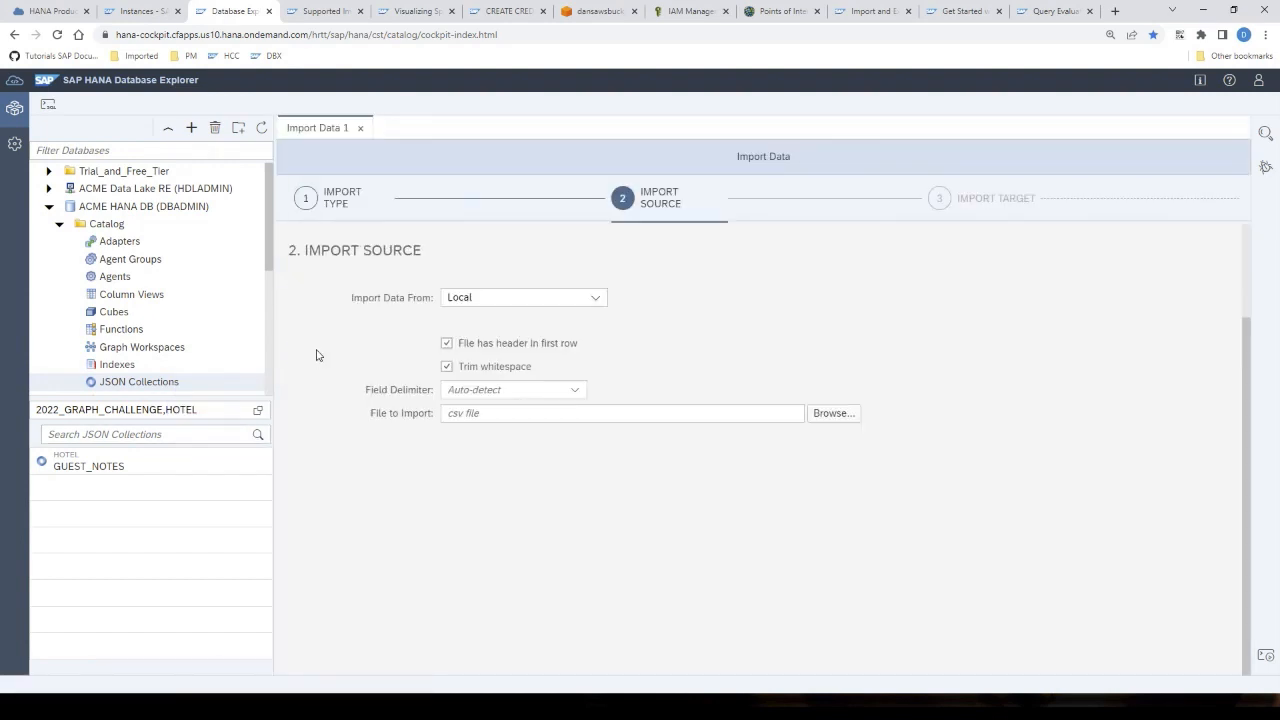
left_click(595, 289)
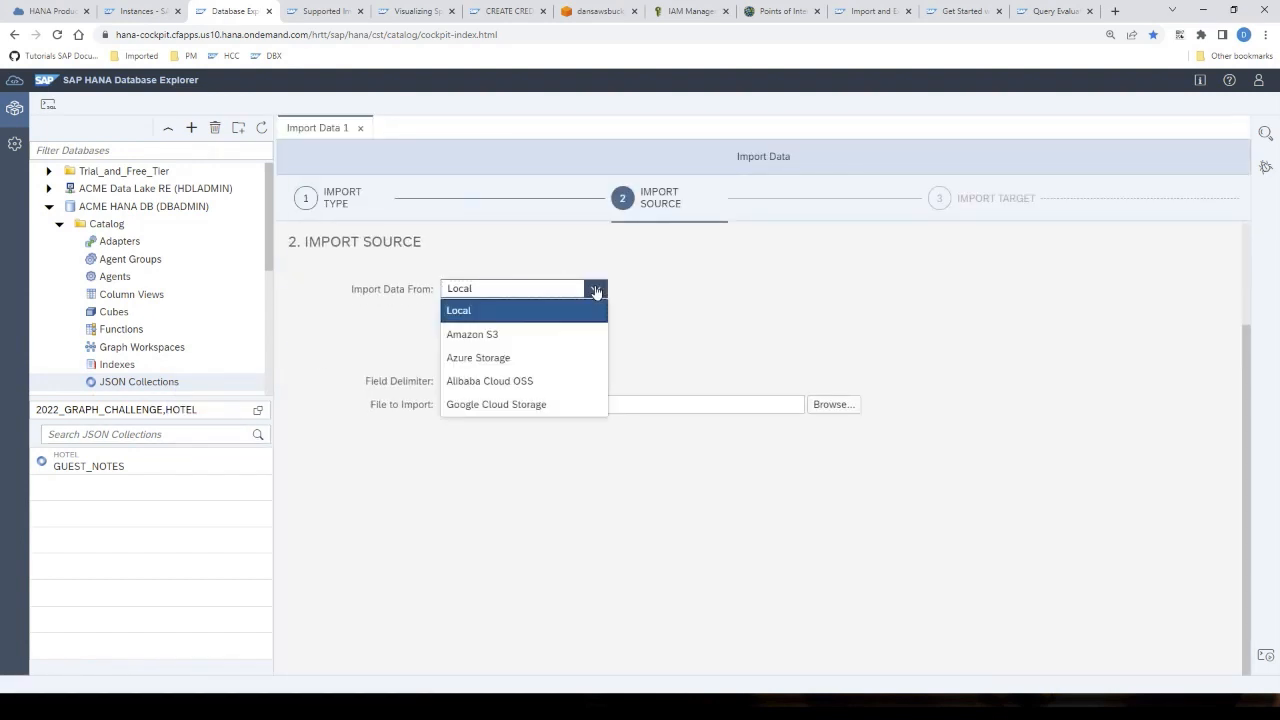
left_click(497, 336)
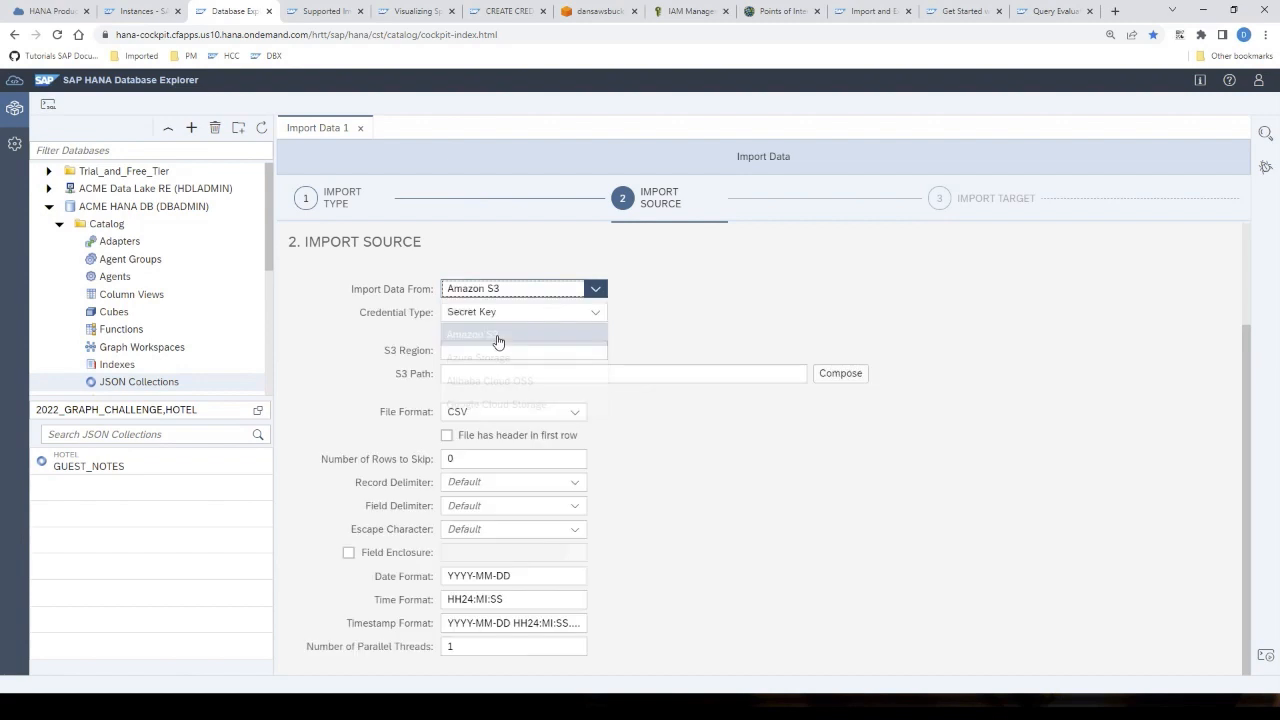
- Set the import's credential type to Database Credential and the credential purpose to AWS
left_click(596, 313)
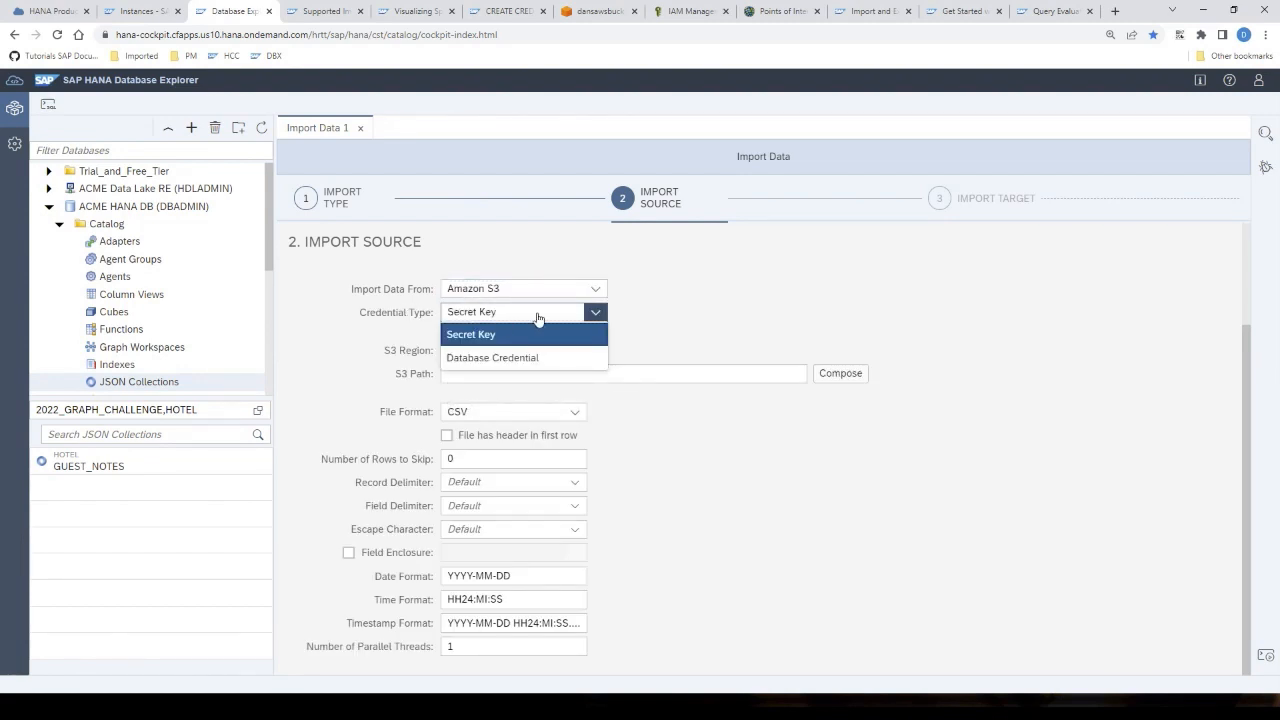
left_click(514, 360)
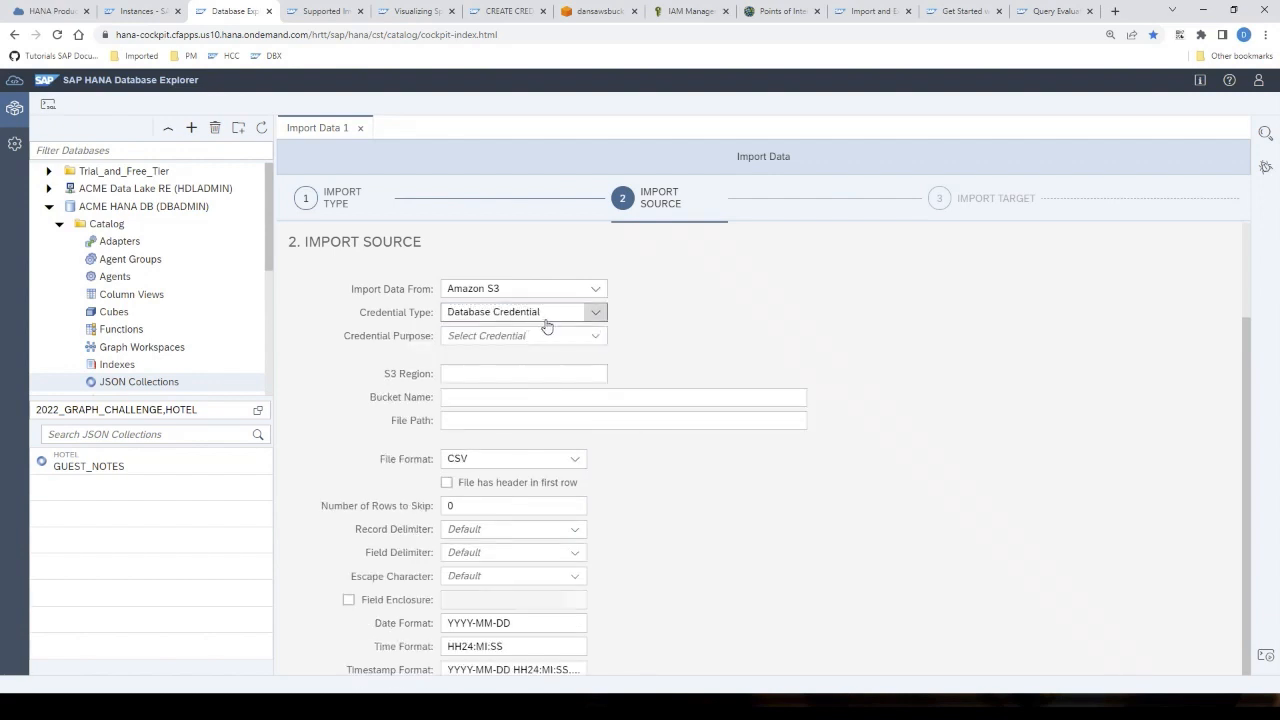
left_click(596, 338)
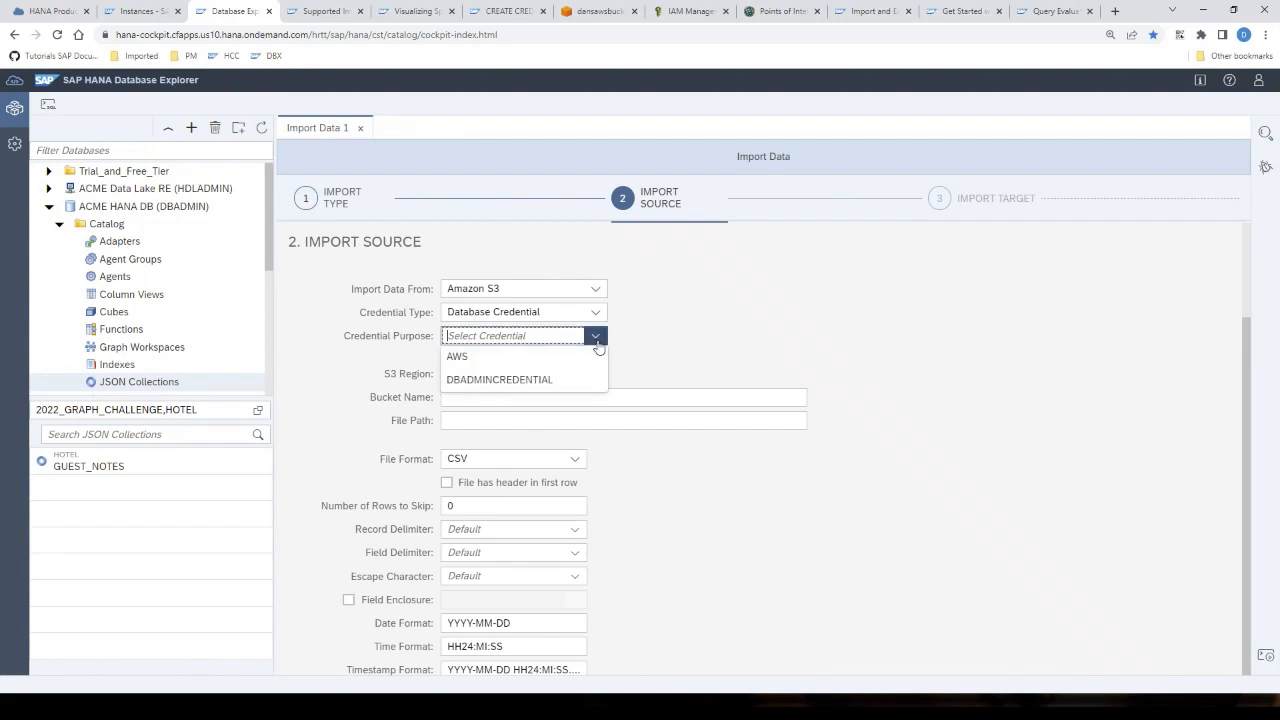
left_click(484, 362)
- Set the S3 region to us-east-1, bucket to dansawsbucket1 and file path to Points_of_Interest.json, and continue to the import target
left_click(478, 373)
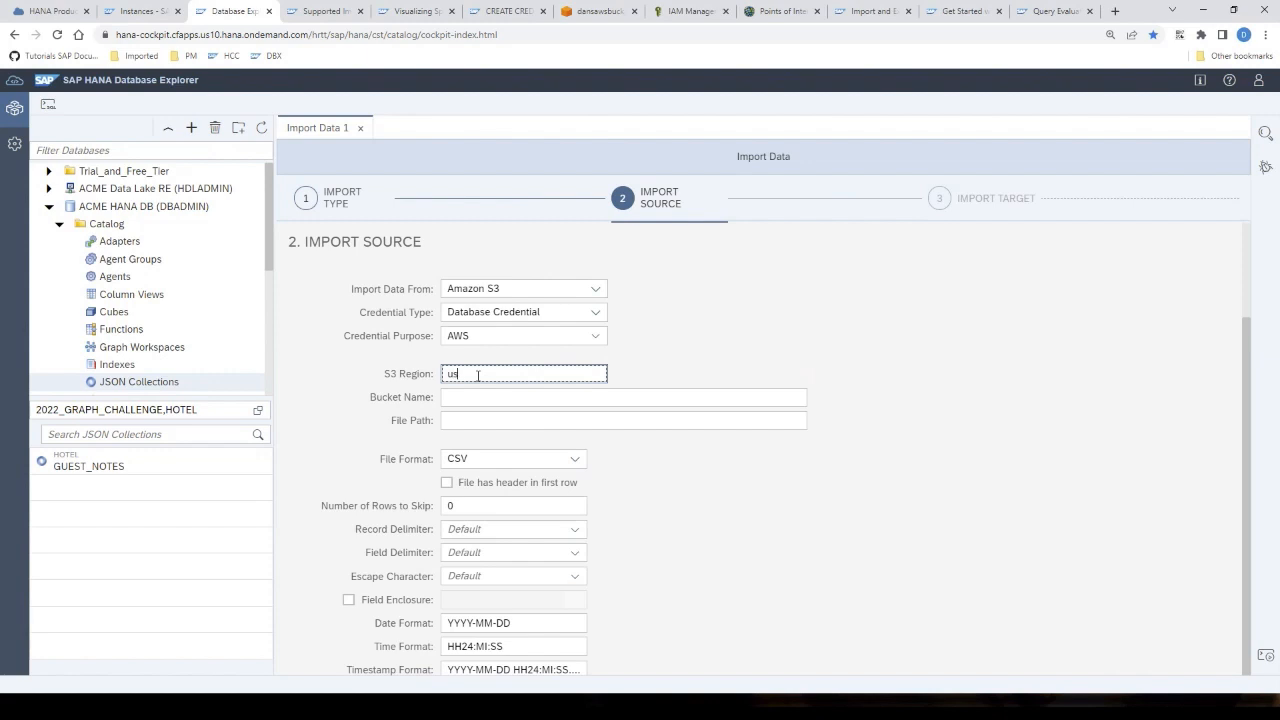
type("us-east-1")
key("Tab")
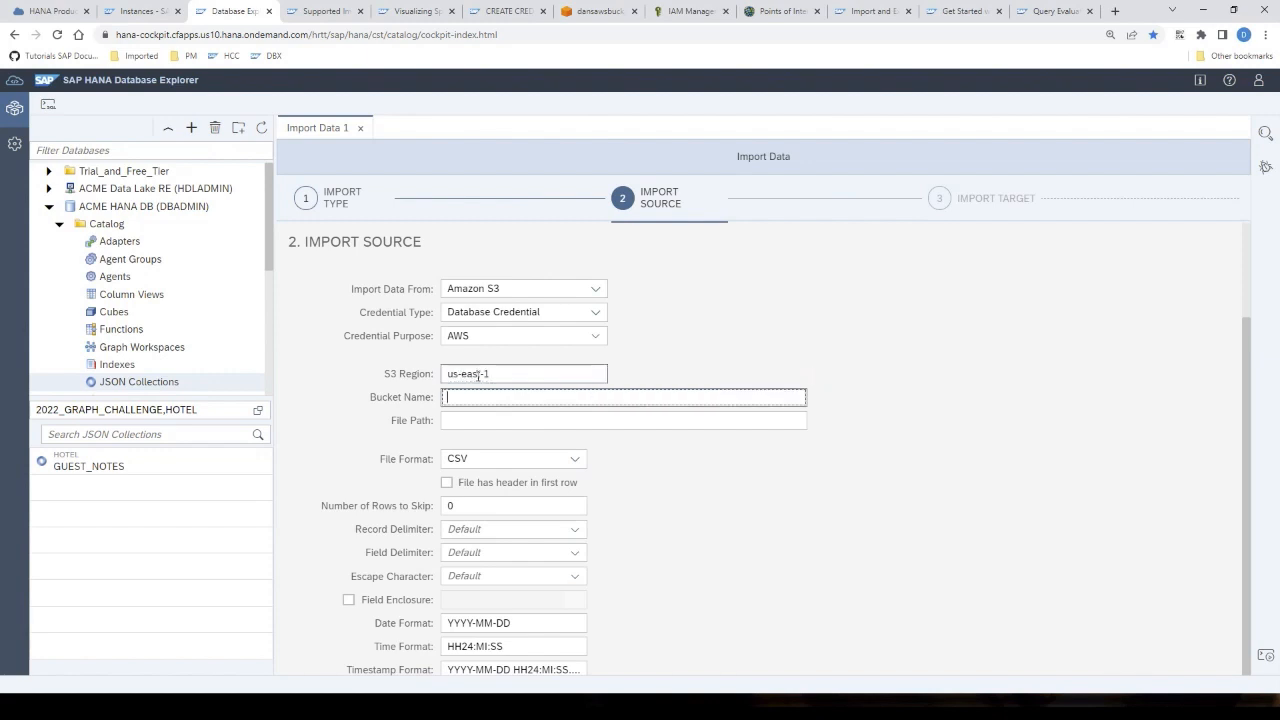
type("dansawsbucket1")
key("Tab")
type("Points_of_Interest.json")
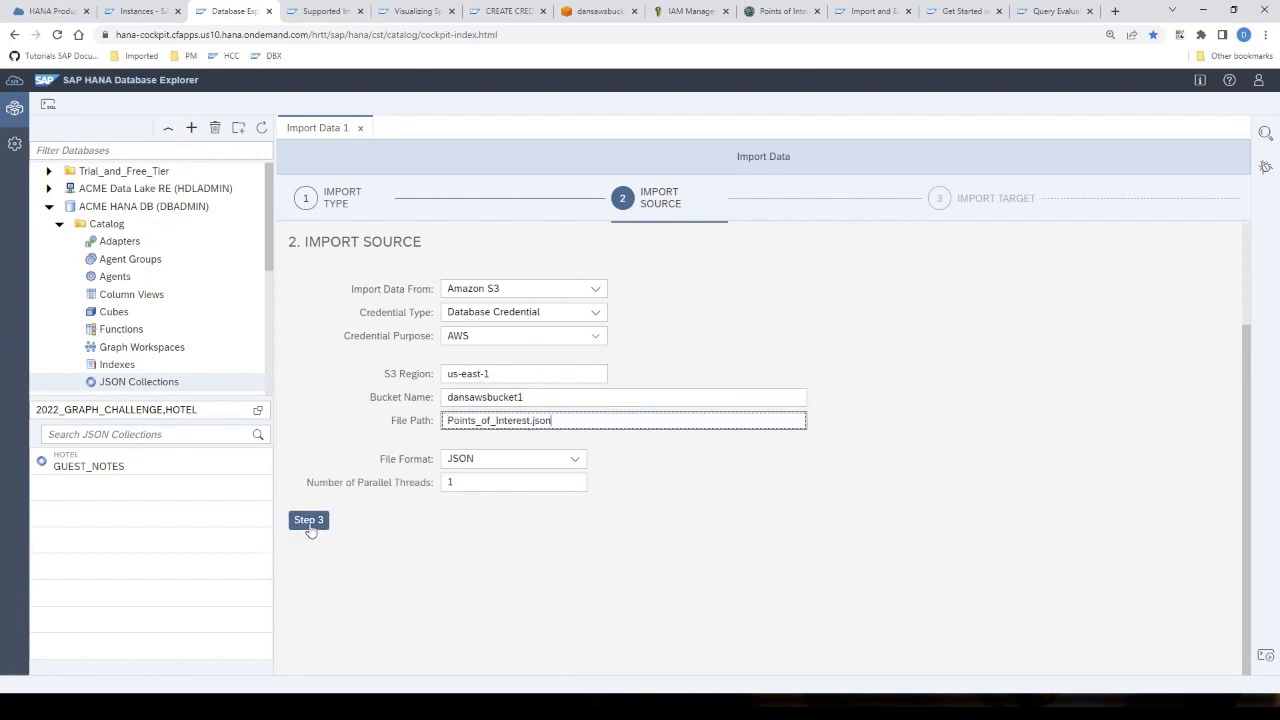
left_click(309, 520)
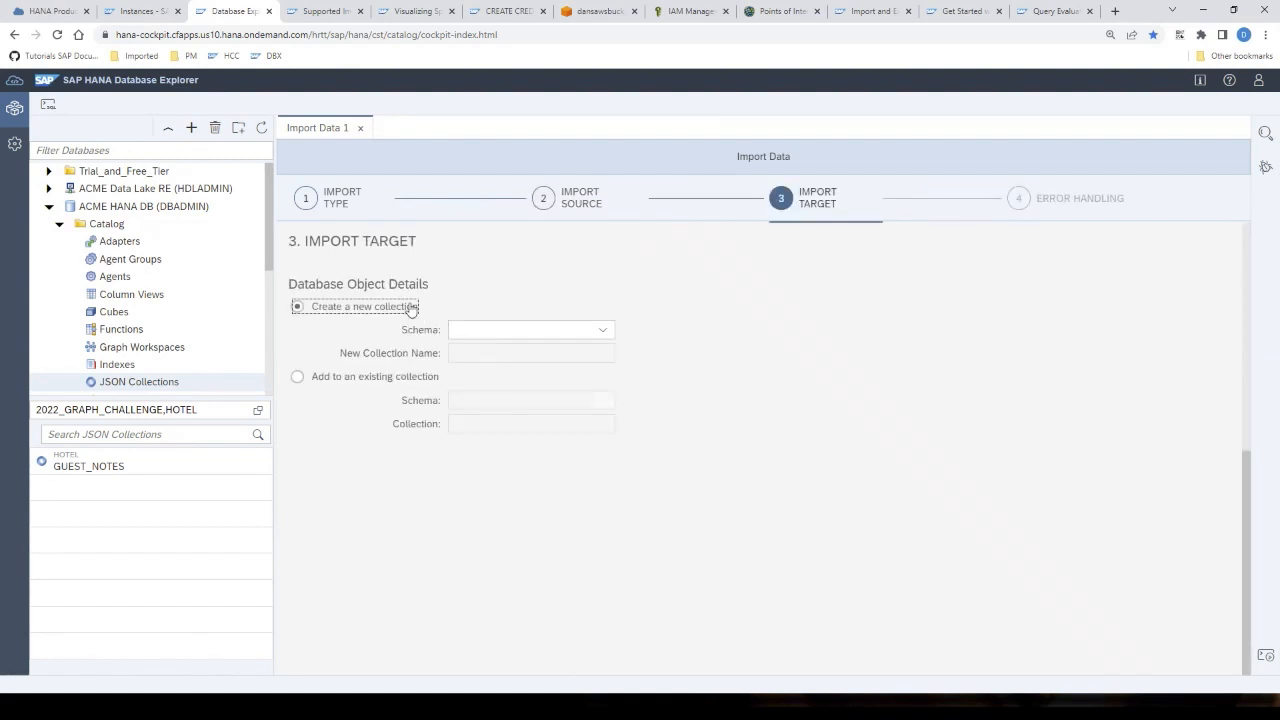
- Import the data into a new collection named POI_LONGVIEW in the HOTEL schema, keeping the default error handling
left_click(601, 332)
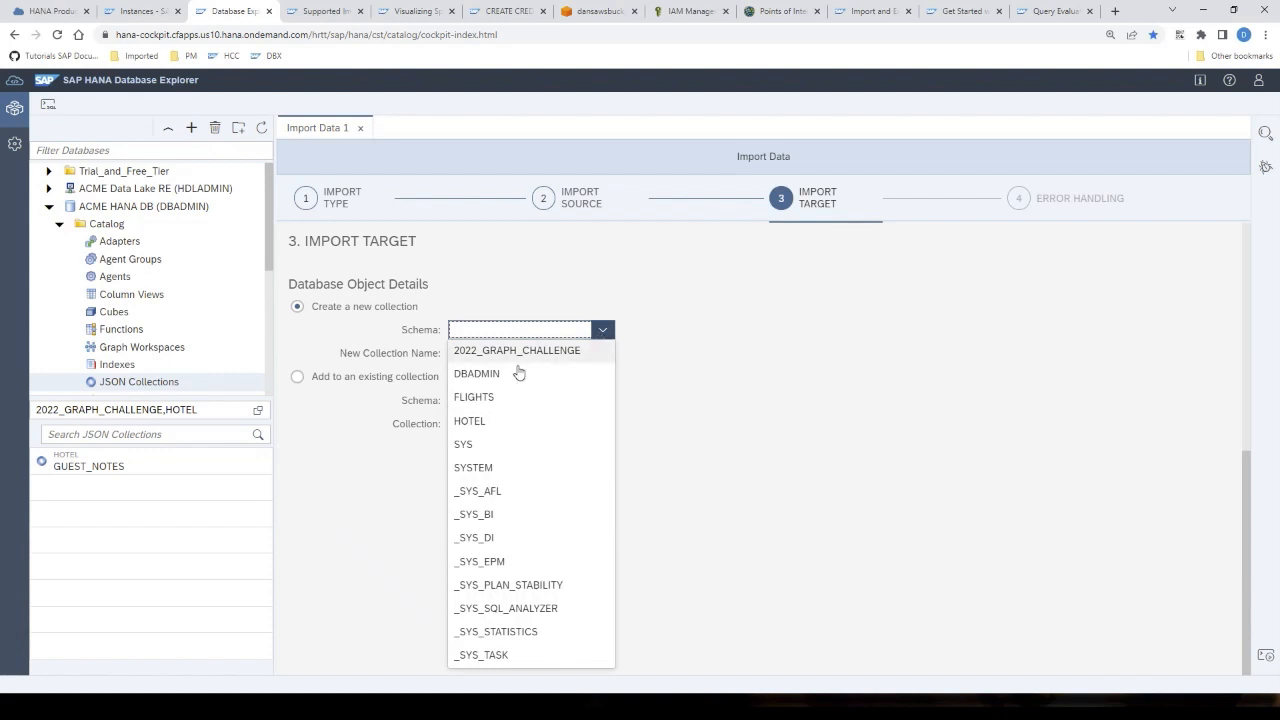
left_click(489, 421)
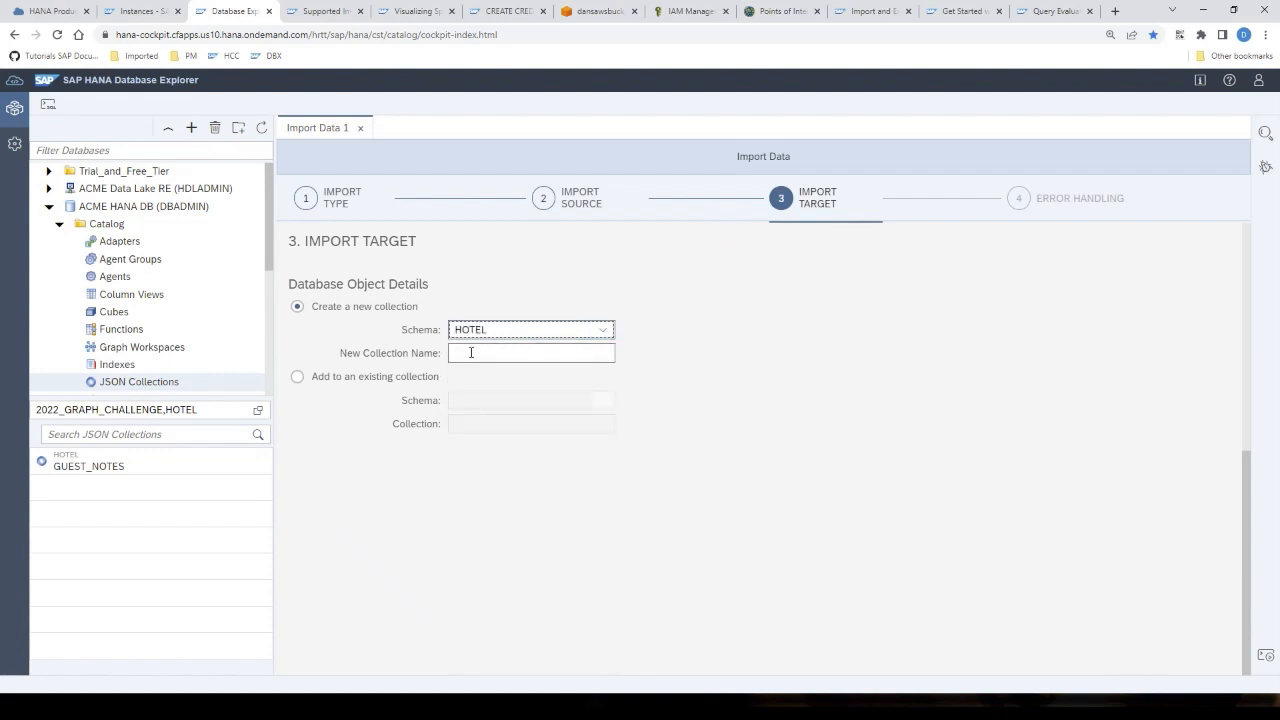
left_click(470, 354)
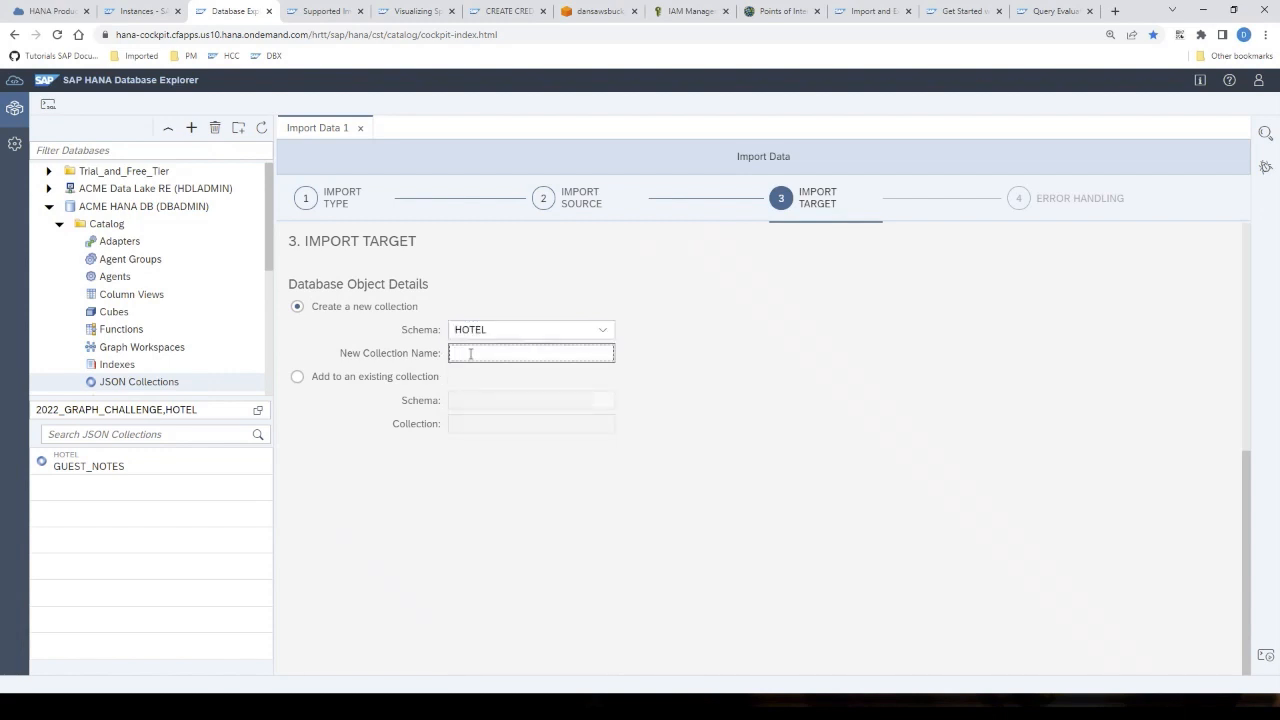
type("POI_LONGVIEW")
key("Tab")
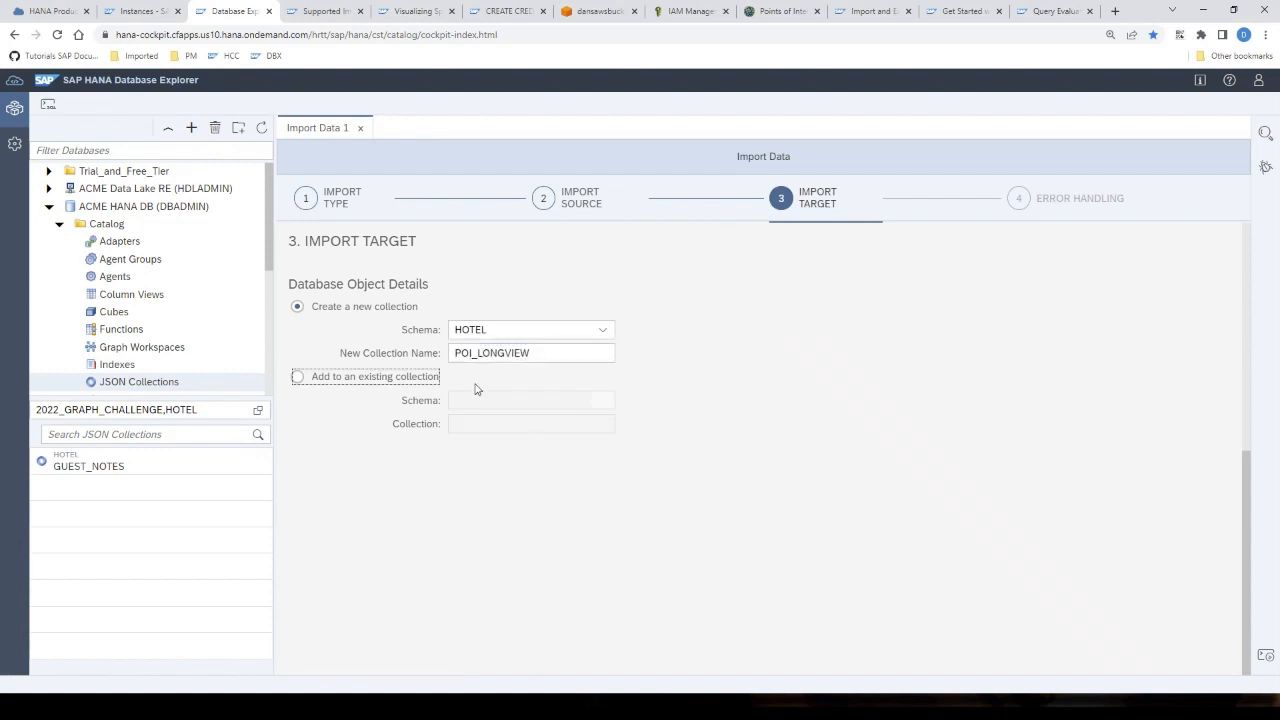
left_click(307, 462)
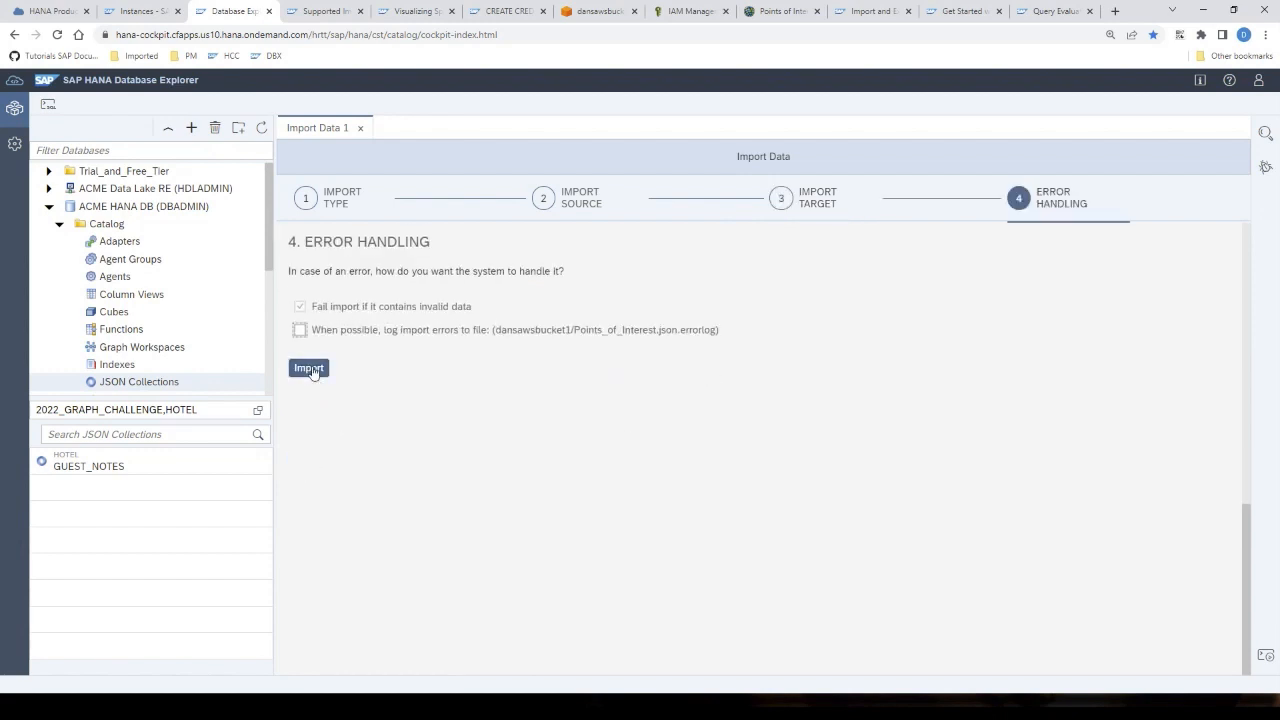
left_click(311, 369)
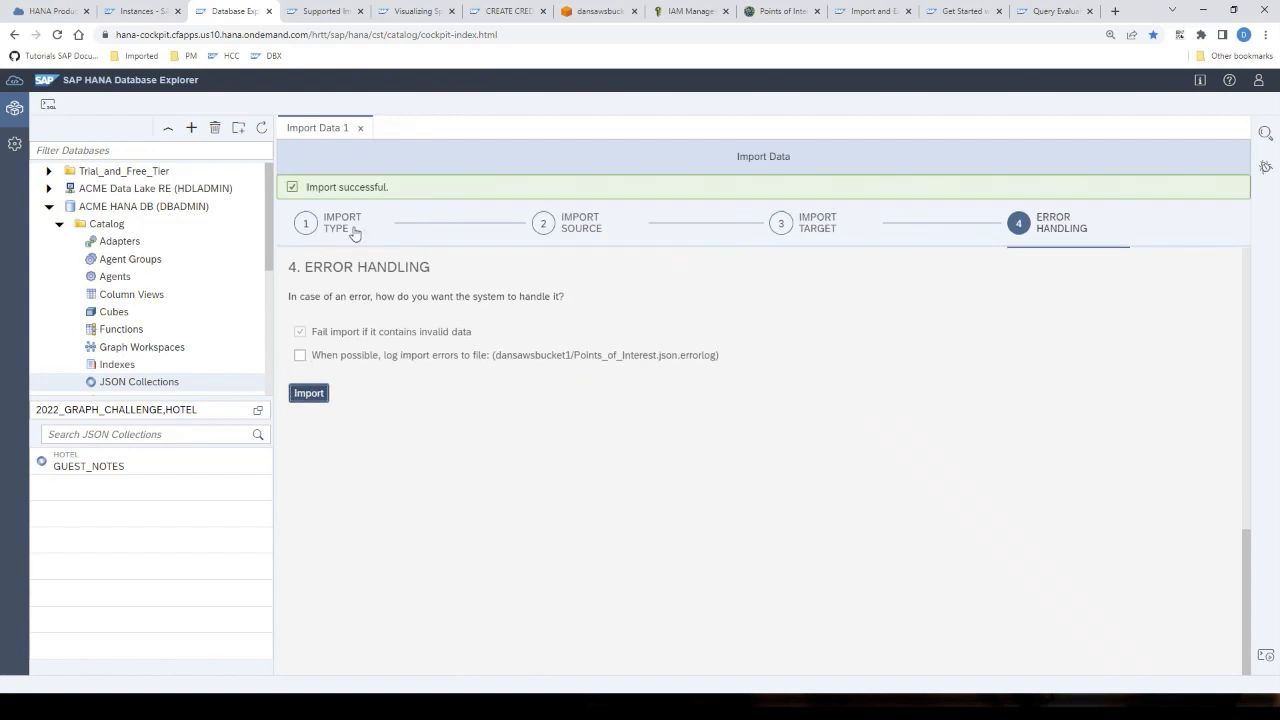
- Refresh the JSON Collections list and open a new SQL console connected to ACME HANA DB
left_click(261, 127)
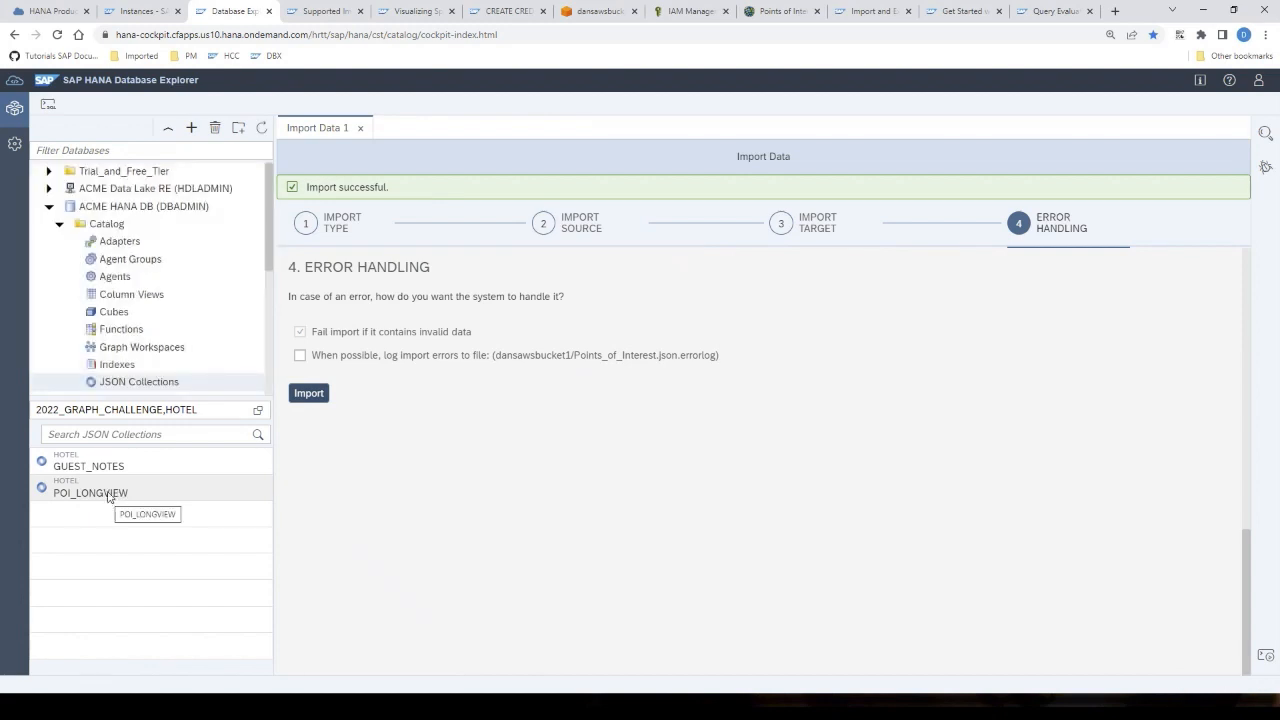
left_click(115, 207)
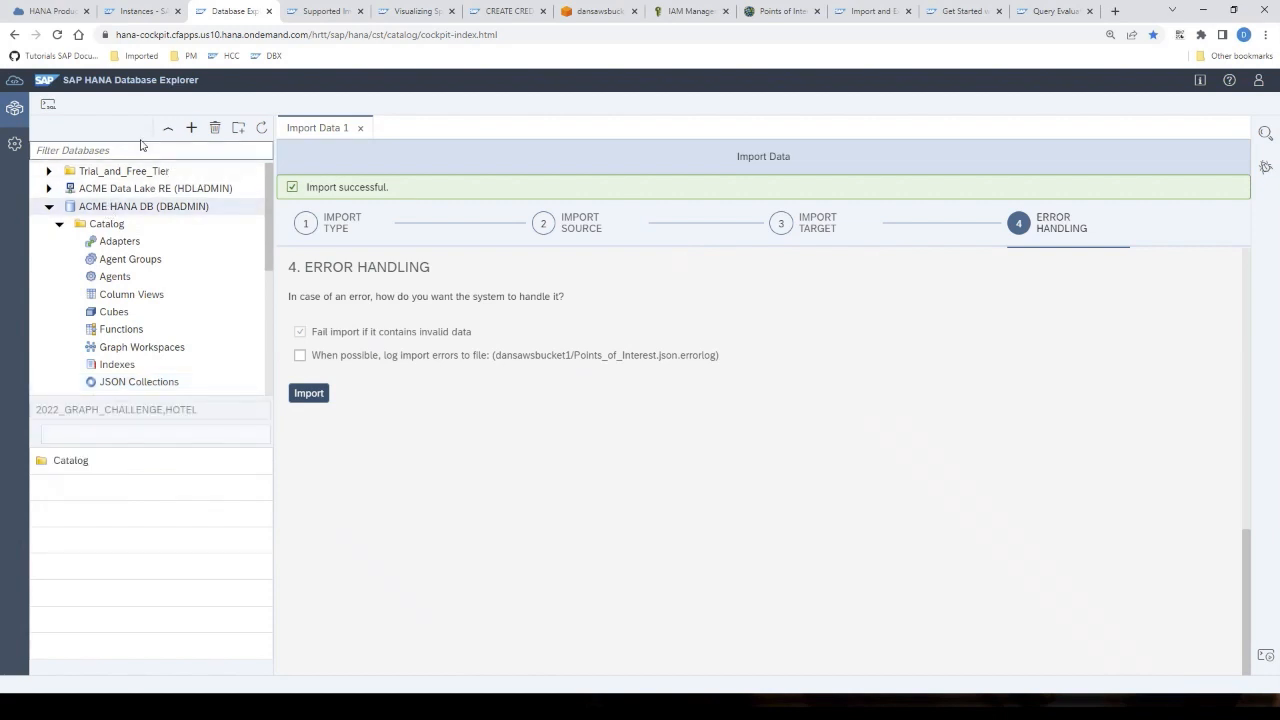
left_click(48, 105)
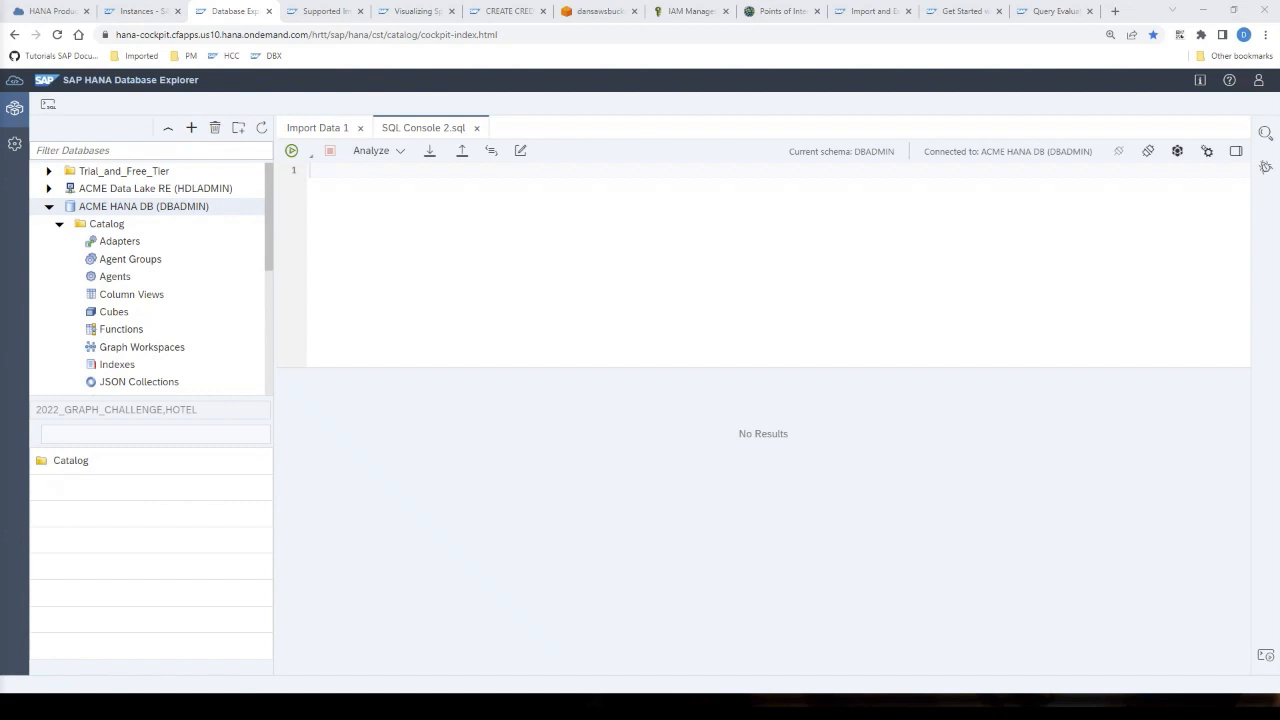
- Paste the four SELECT queries on HOTEL.POI_LONGVIEW, remove the empty first line, and run them all
key("ctrl+v")
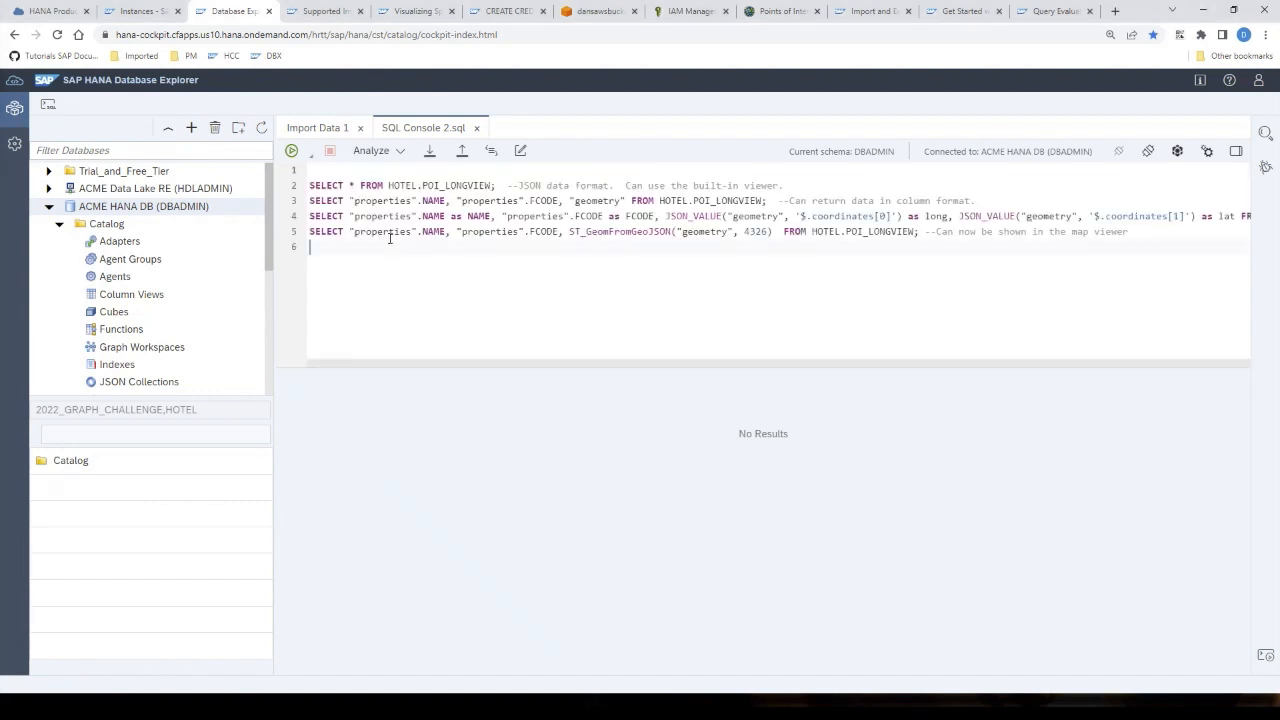
left_click(349, 175)
key("Delete")
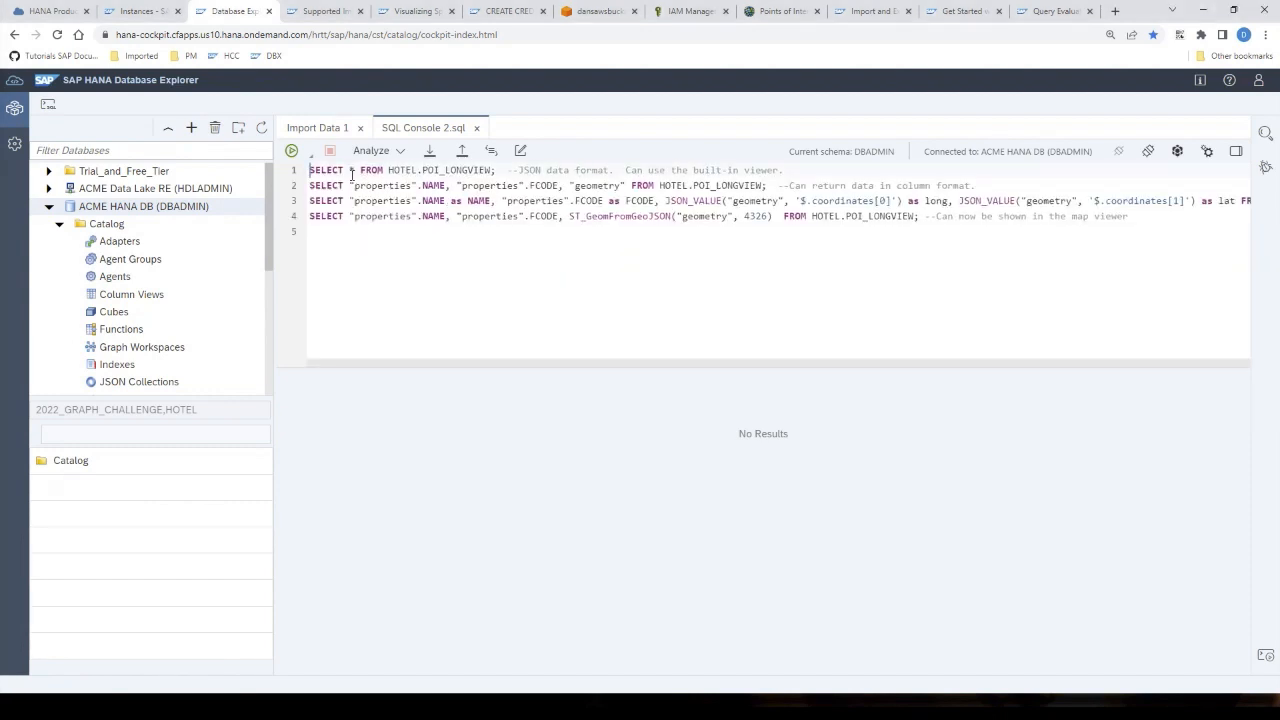
left_click(292, 151)
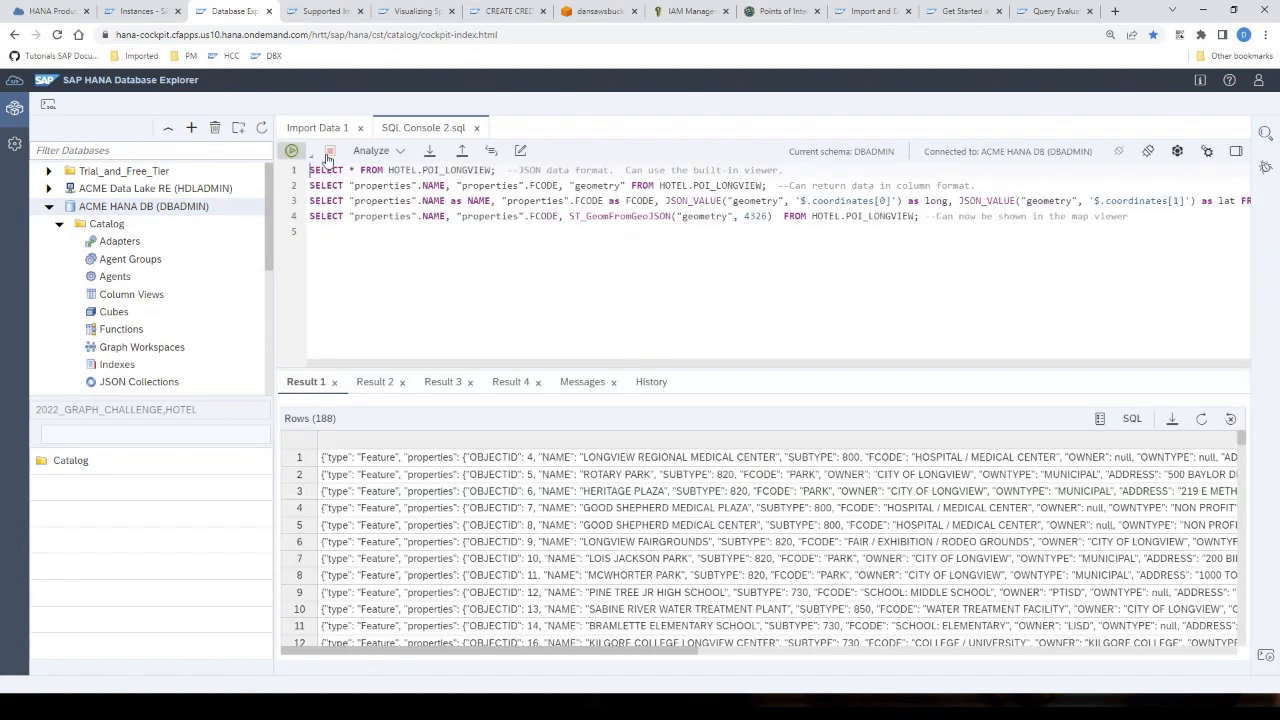
- View the first JSON row of the SELECT * result in the data viewer, enlarged to fit the full document
left_click(495, 170)
right_click(608, 461)
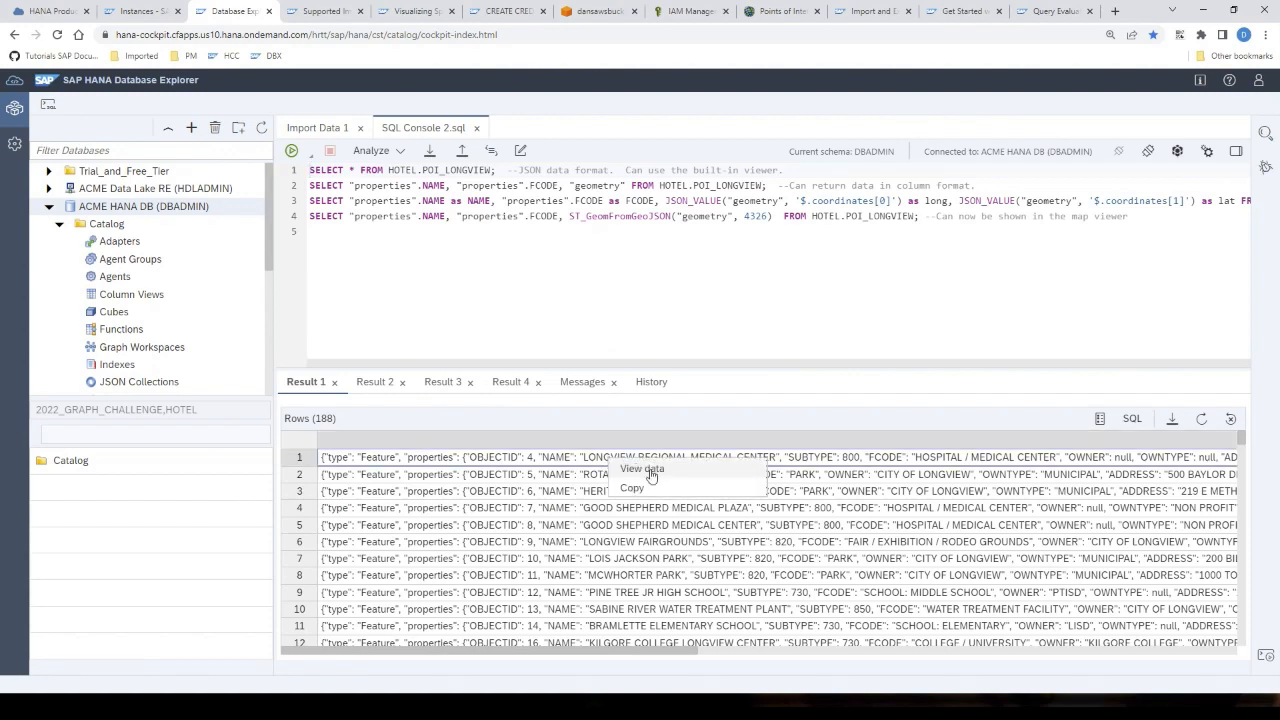
left_click(651, 471)
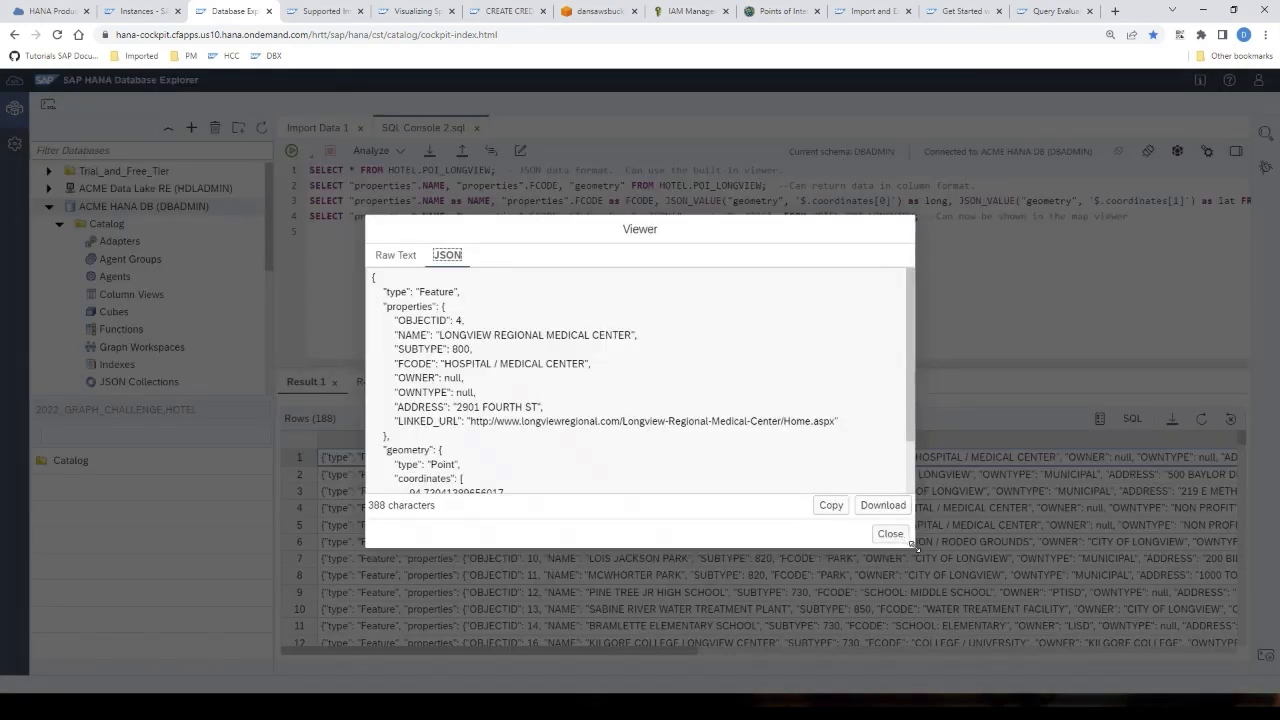
left_click_drag(940, 612, 958, 650)
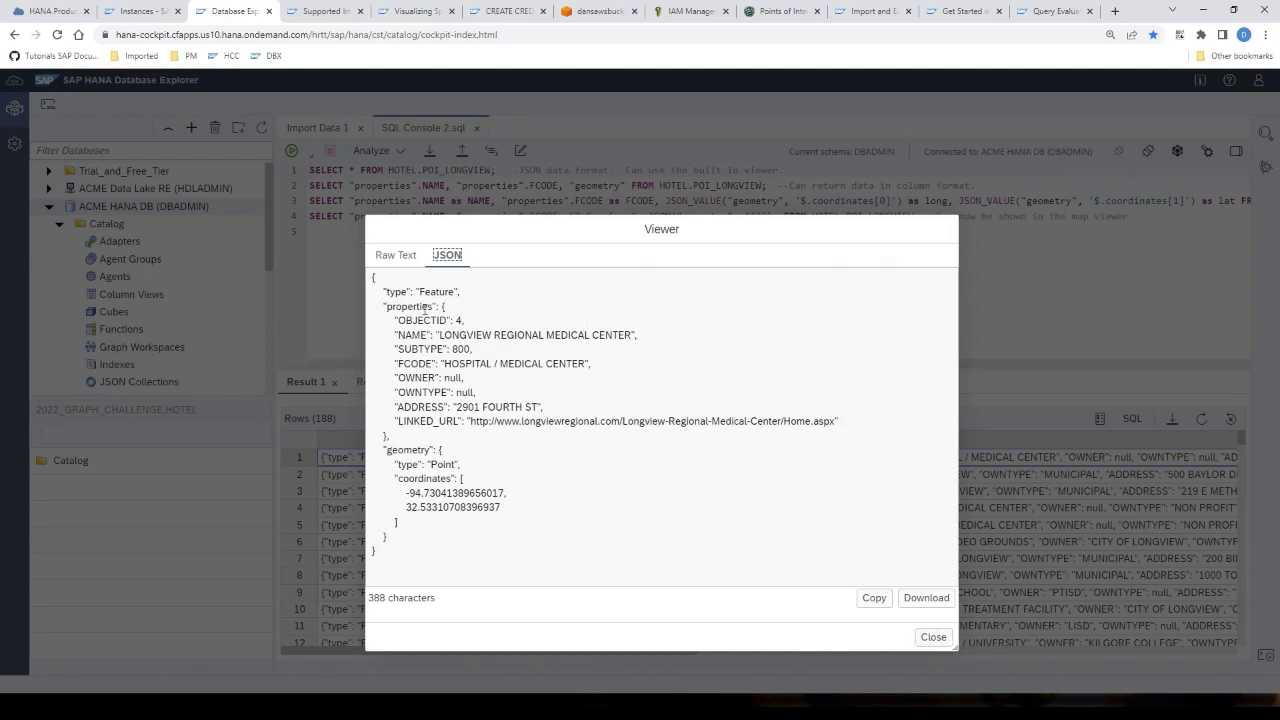
- Examine the document's properties, including NAME, FCODE, ADDRESS and LINKED_URL, and its geometry coordinates, and close the viewer
left_click_drag(386, 306, 434, 306)
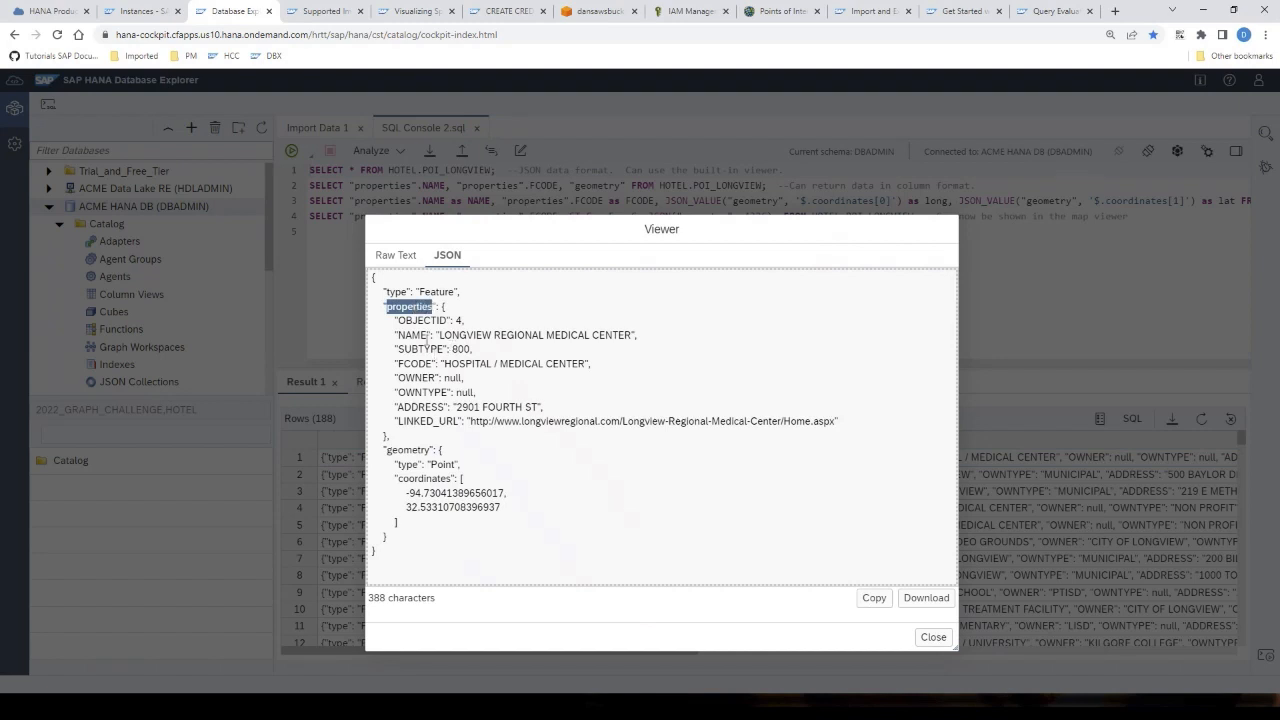
double_click(411, 335)
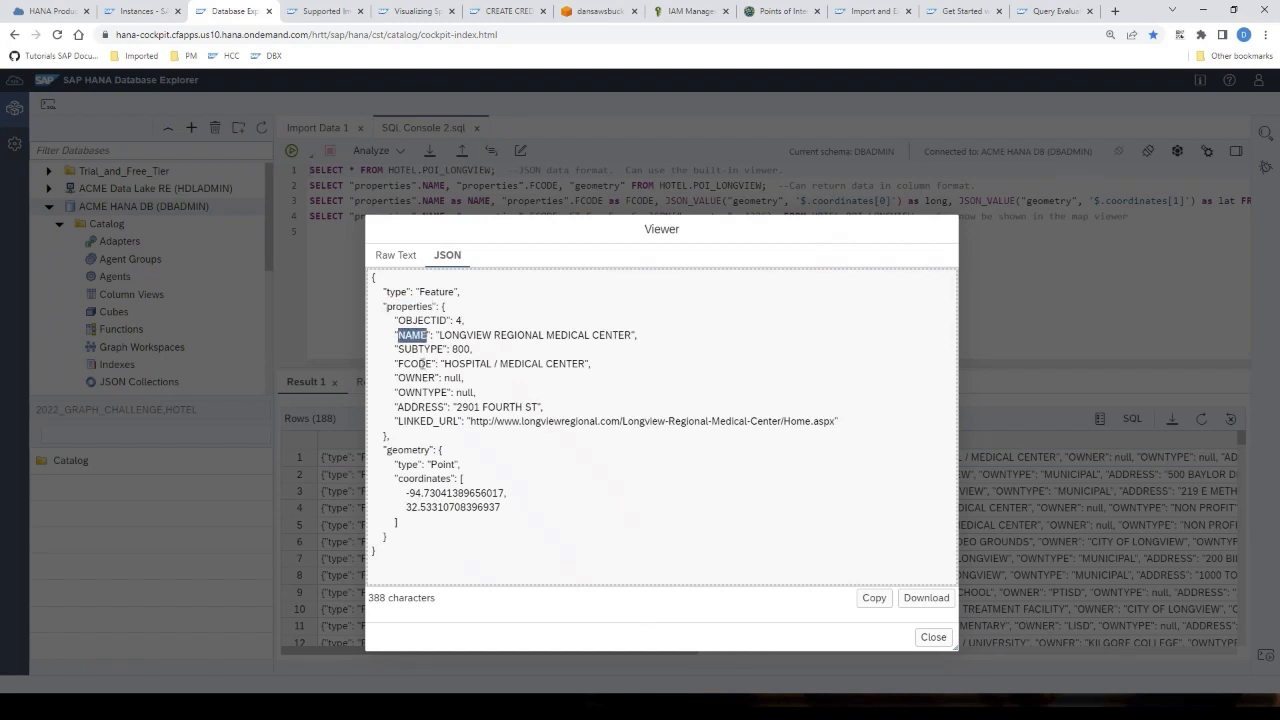
double_click(422, 362)
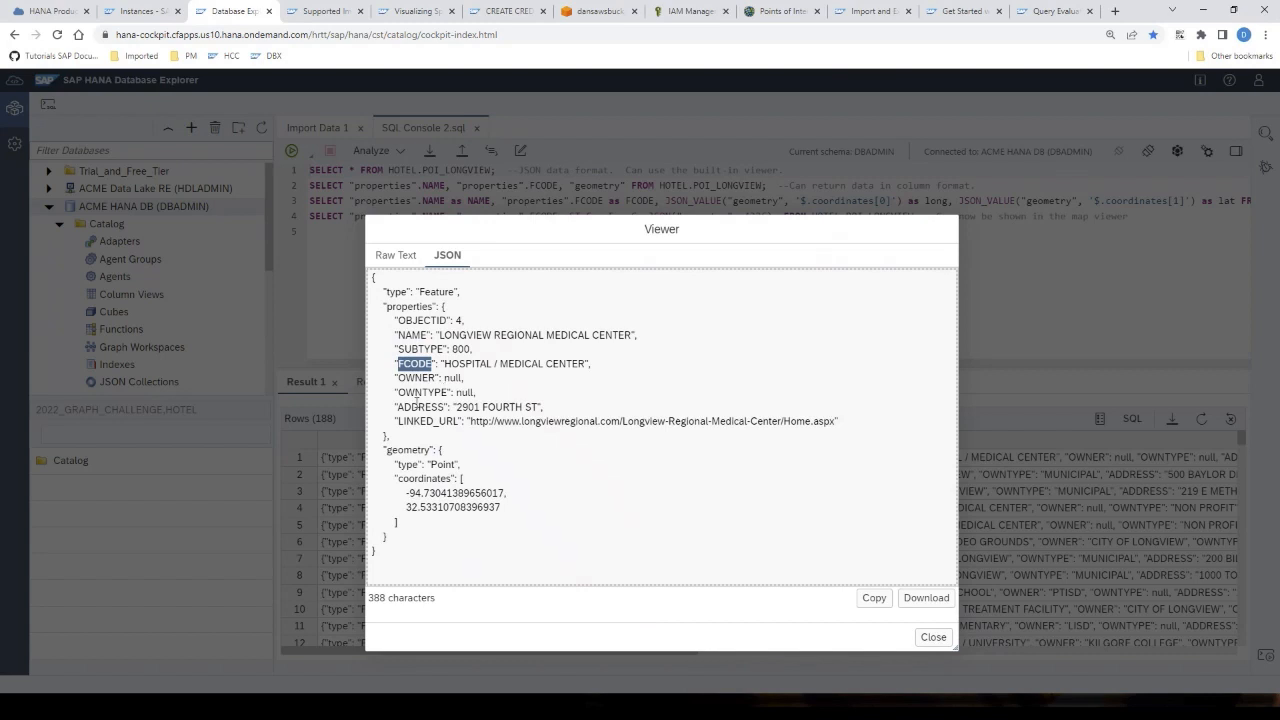
double_click(415, 407)
double_click(424, 421)
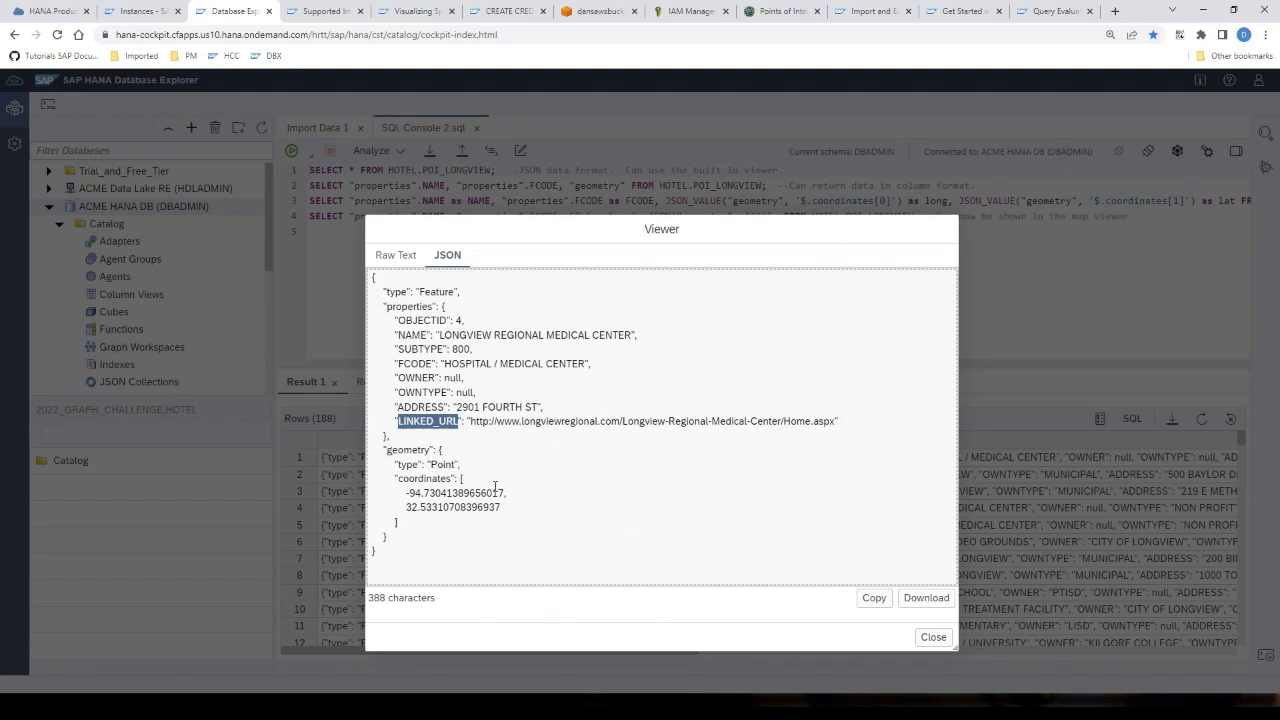
left_click_drag(399, 479, 507, 507)
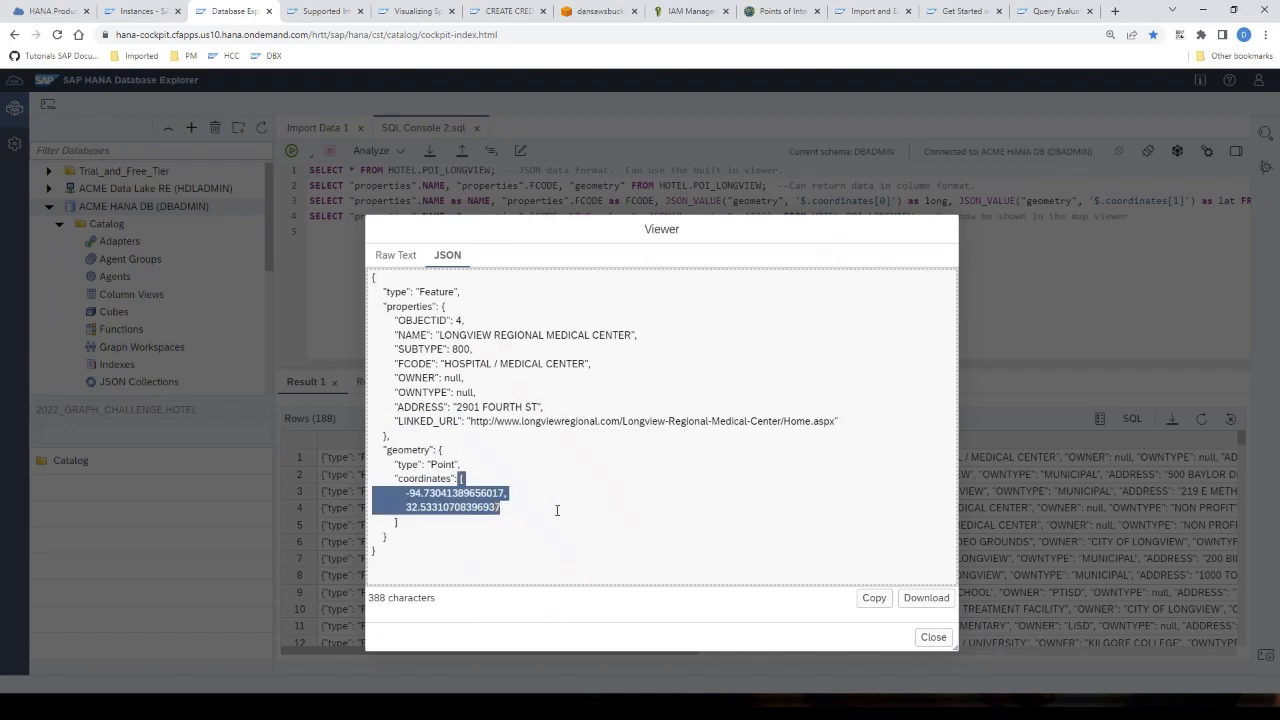
left_click(936, 638)
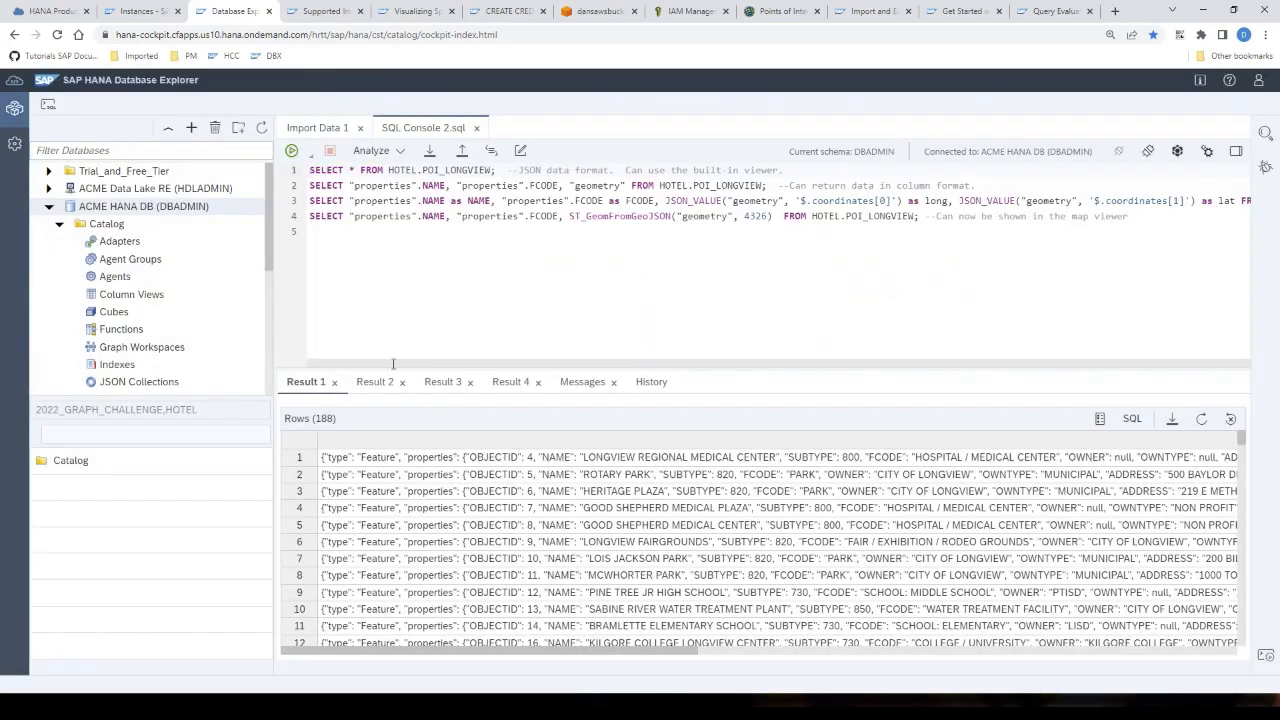
- Highlight the second query, which selects NAME, FCODE and geometry, and show its results in column format
left_click(310, 186)
left_click_drag(308, 186, 983, 184)
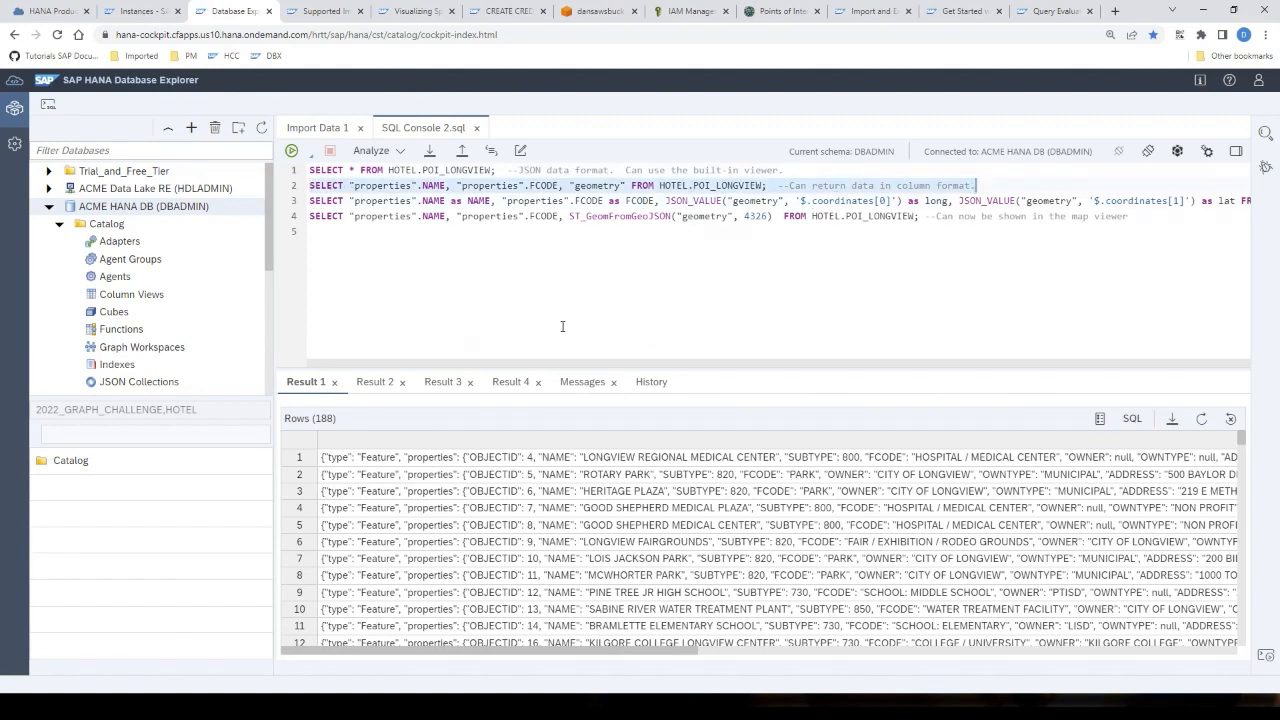
left_click(376, 383)
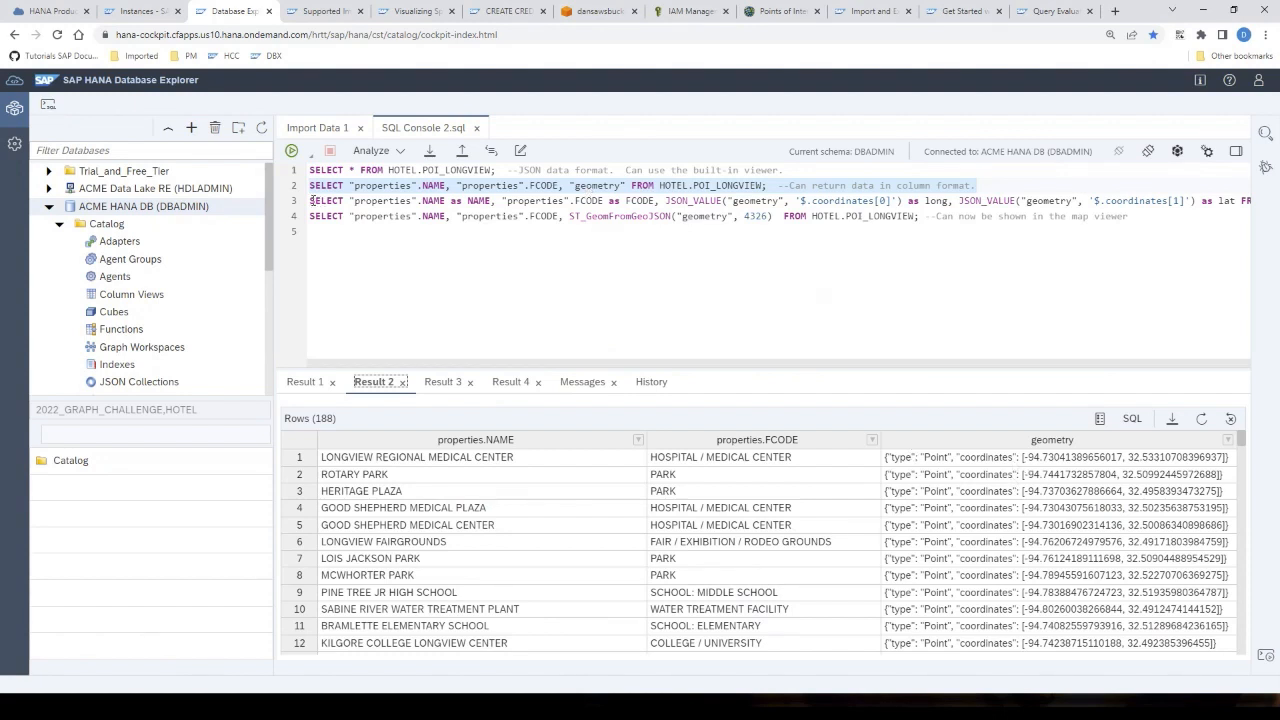
- Highlight the JSON_VALUE query, maximize the SQL console, and show its results with separate long and lat columns
left_click_drag(313, 200, 1172, 204)
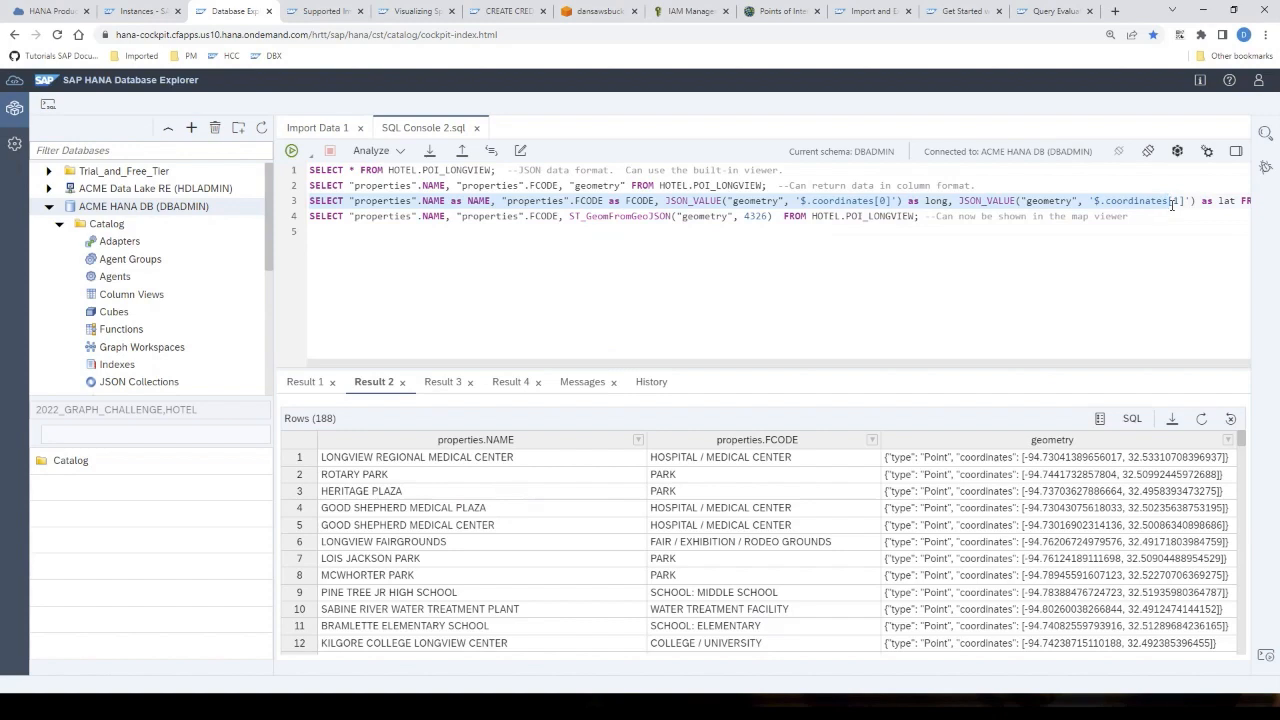
double_click(438, 128)
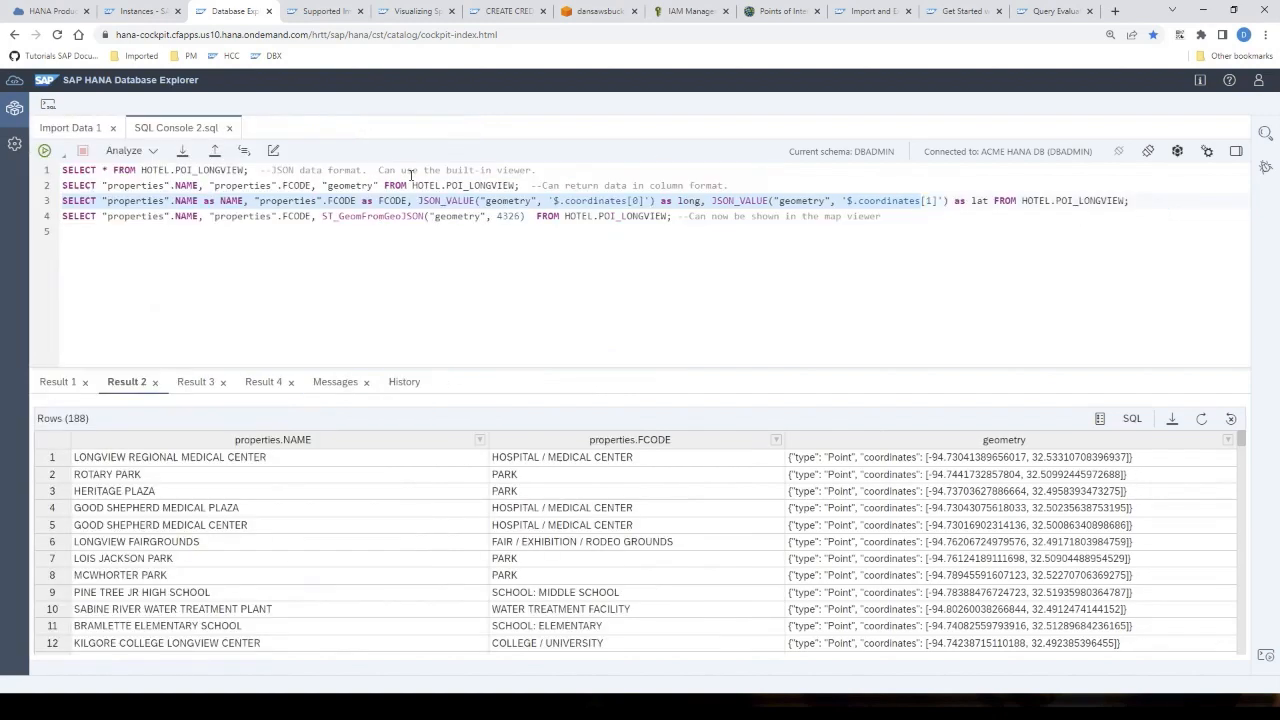
left_click(196, 383)
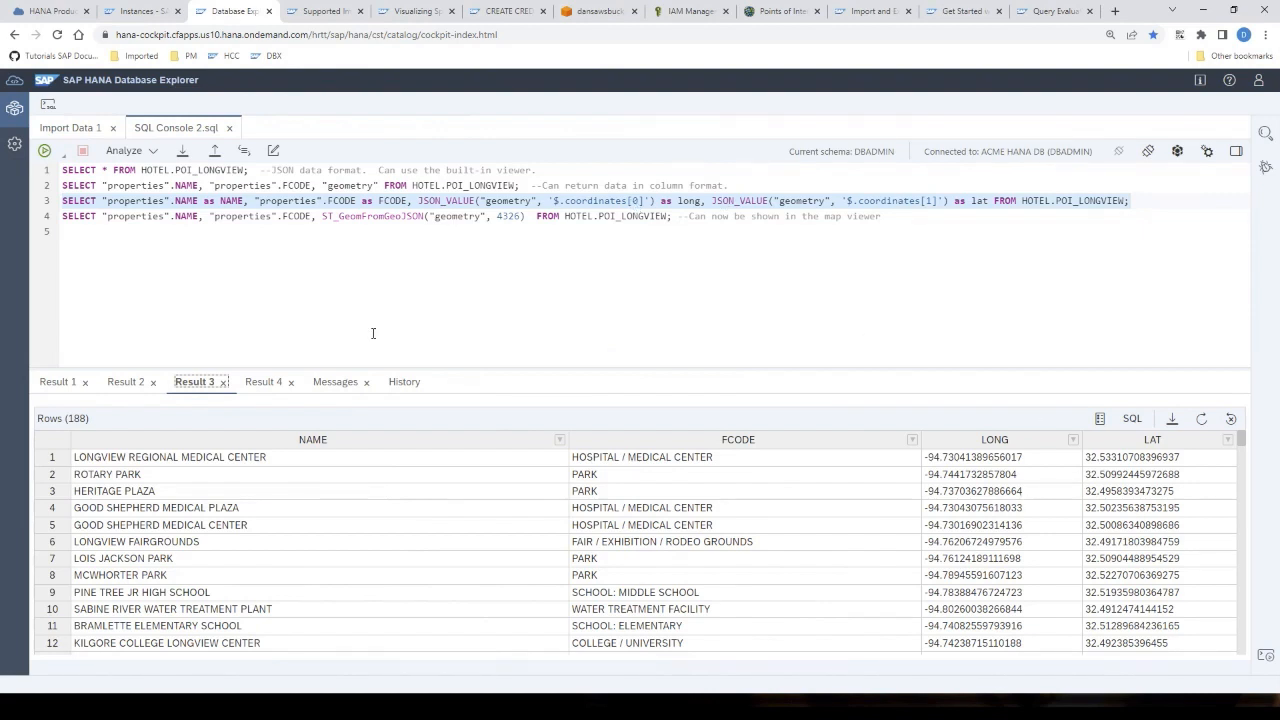
- Show the results of the ST_GeomFromGeoJSON query and view the LONGVIEW REGIONAL MEDICAL CENTER geometry on the map
left_click(277, 383)
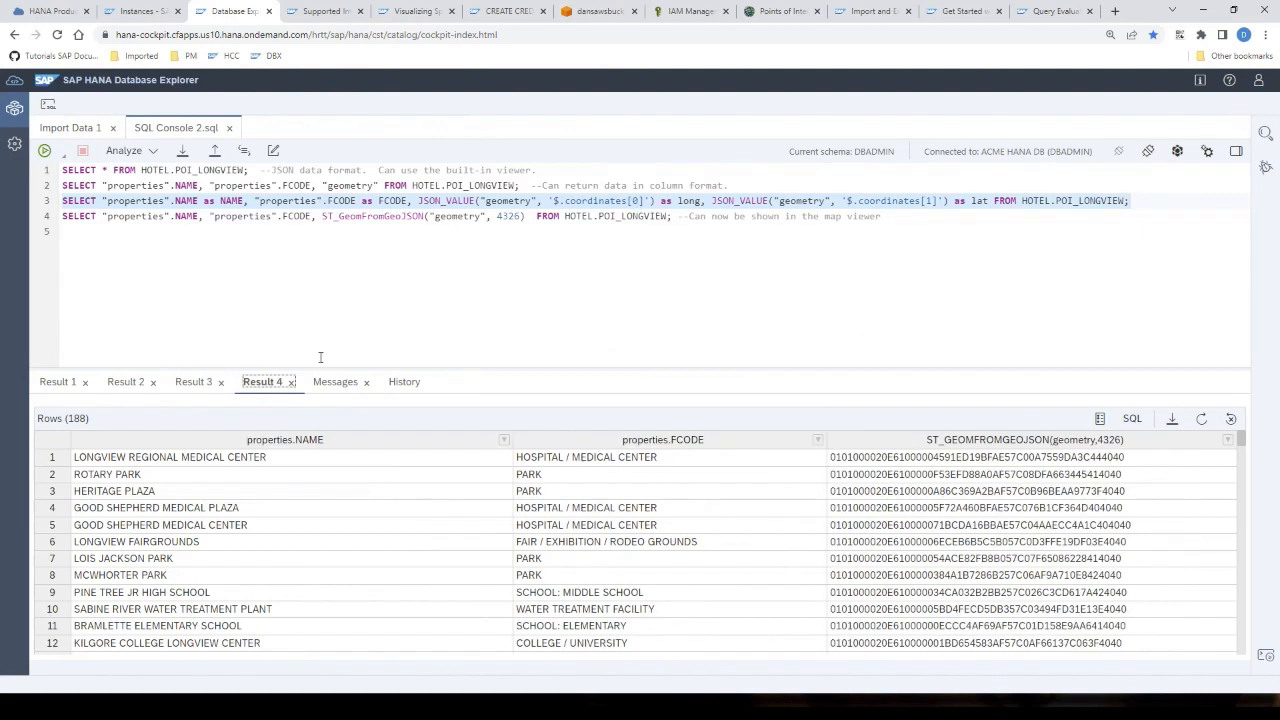
left_click(63, 216)
triple_click(64, 216)
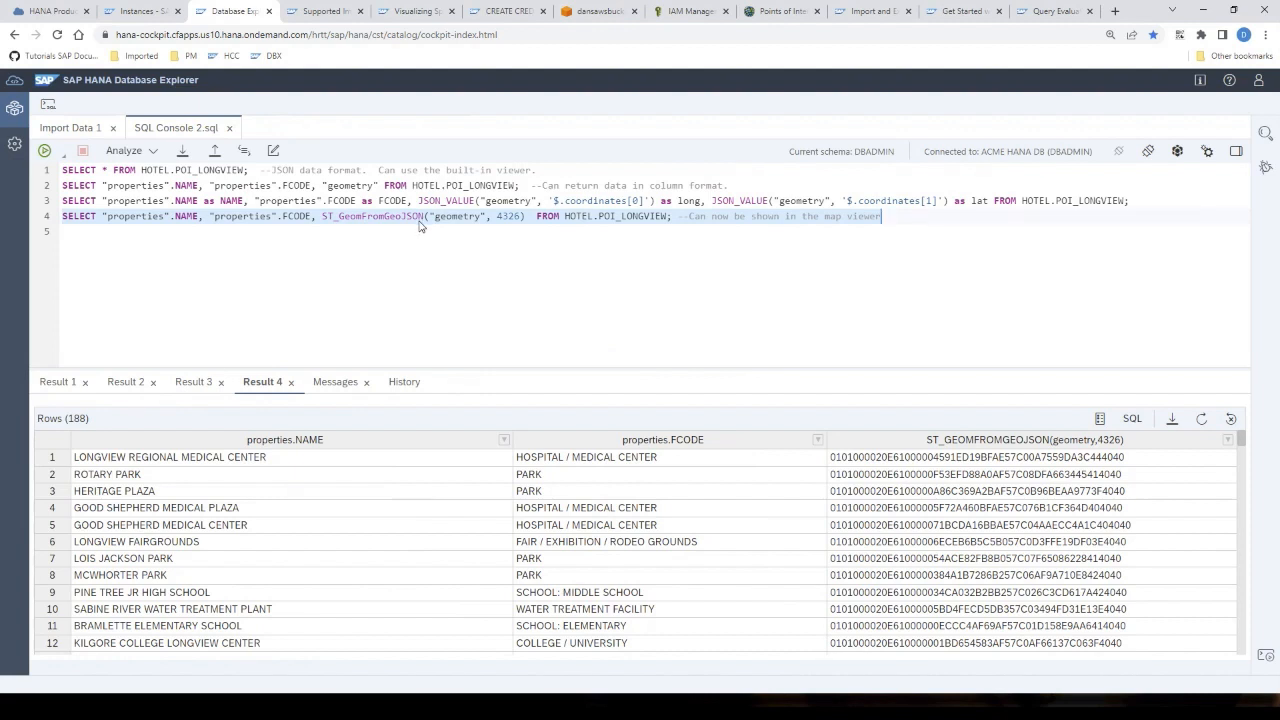
left_click(994, 459)
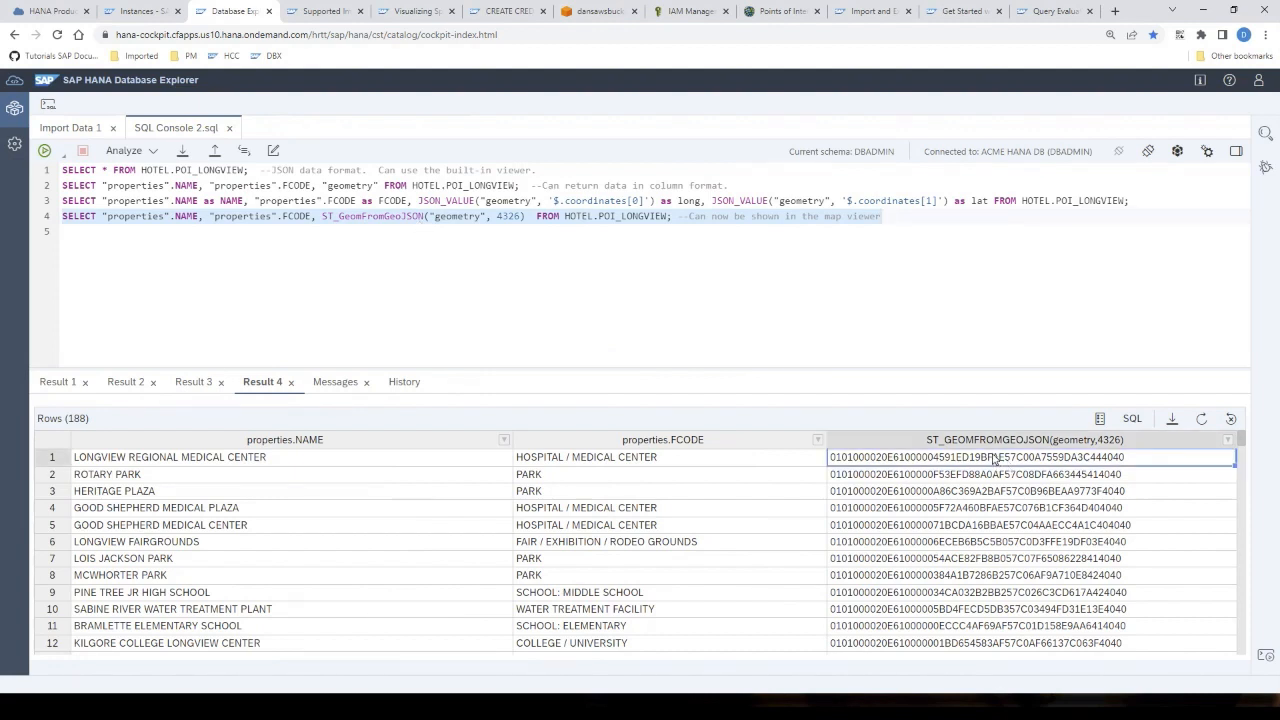
right_click(994, 459)
left_click(1014, 466)
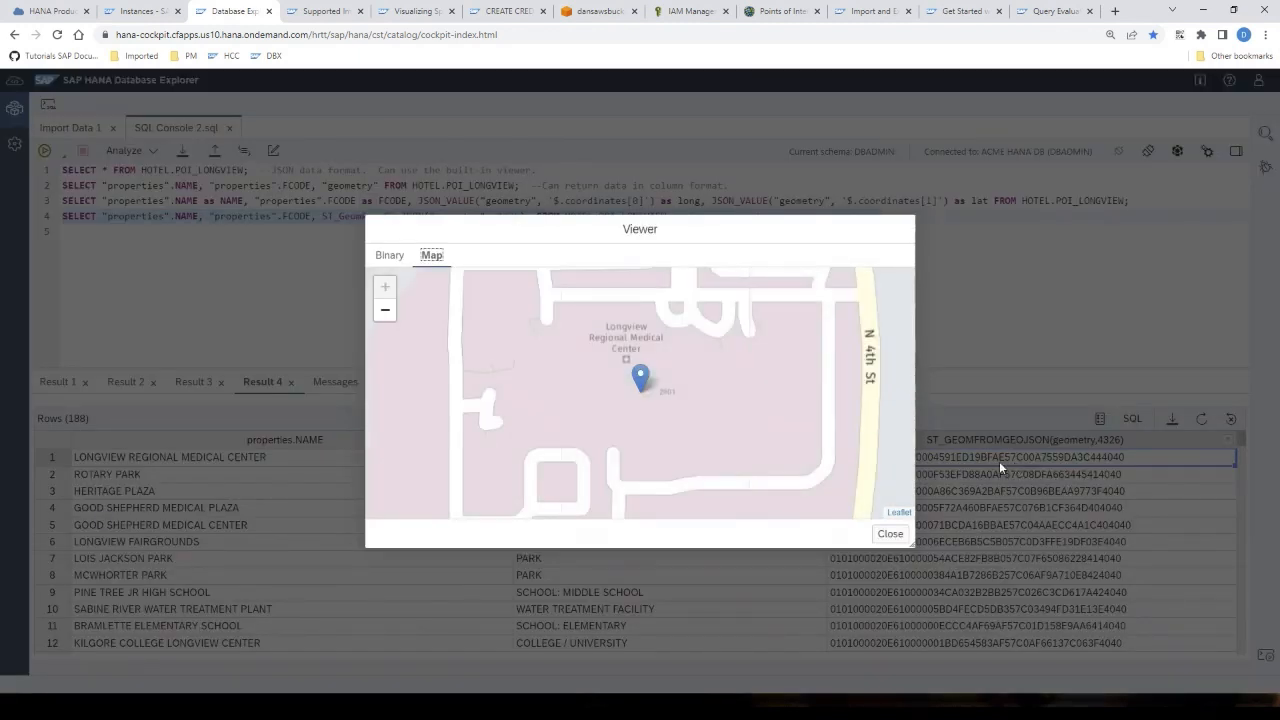
left_click(899, 539)
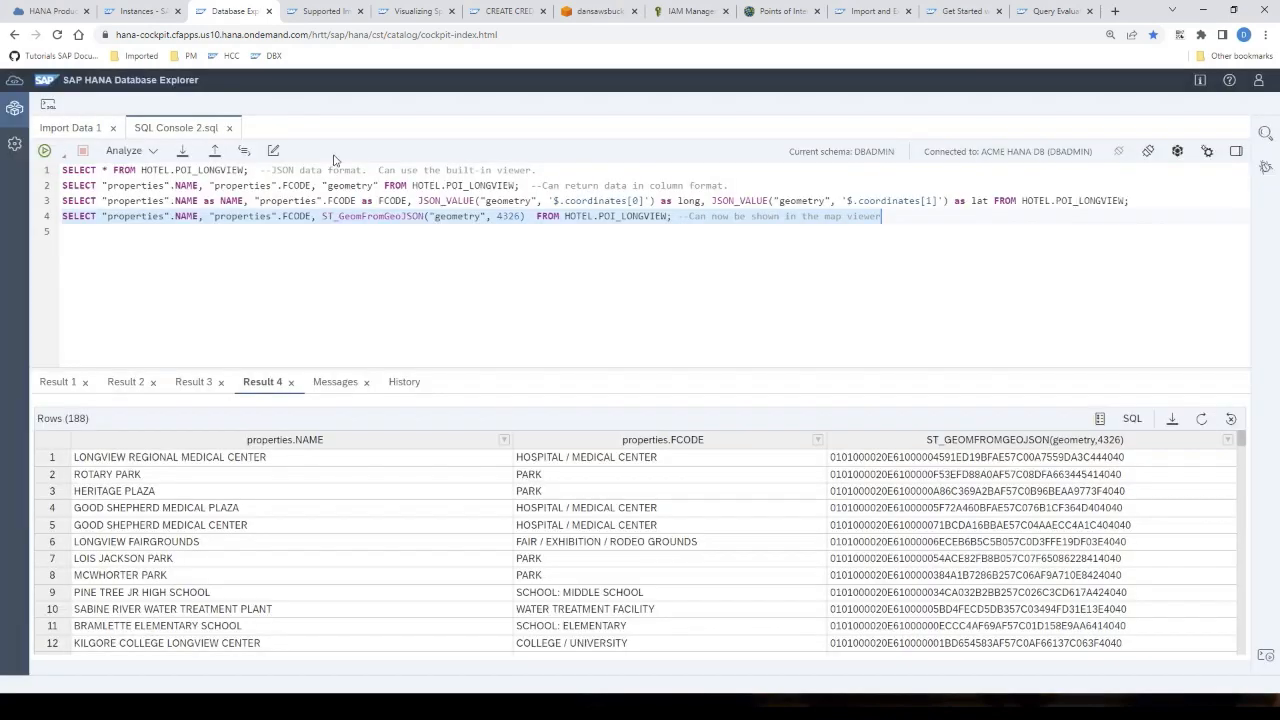
- Close the SQL console and the finished import, restore the database browser, and collapse ACME HANA DB
left_click(230, 131)
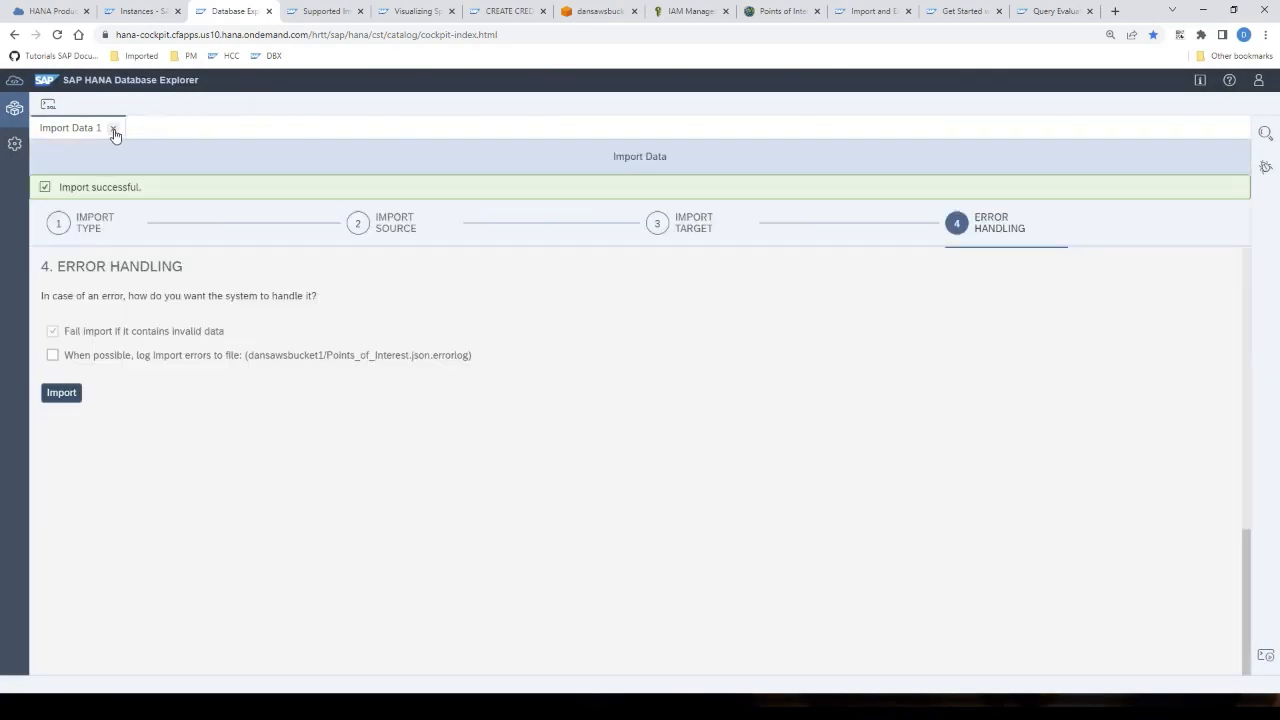
left_click(57, 131)
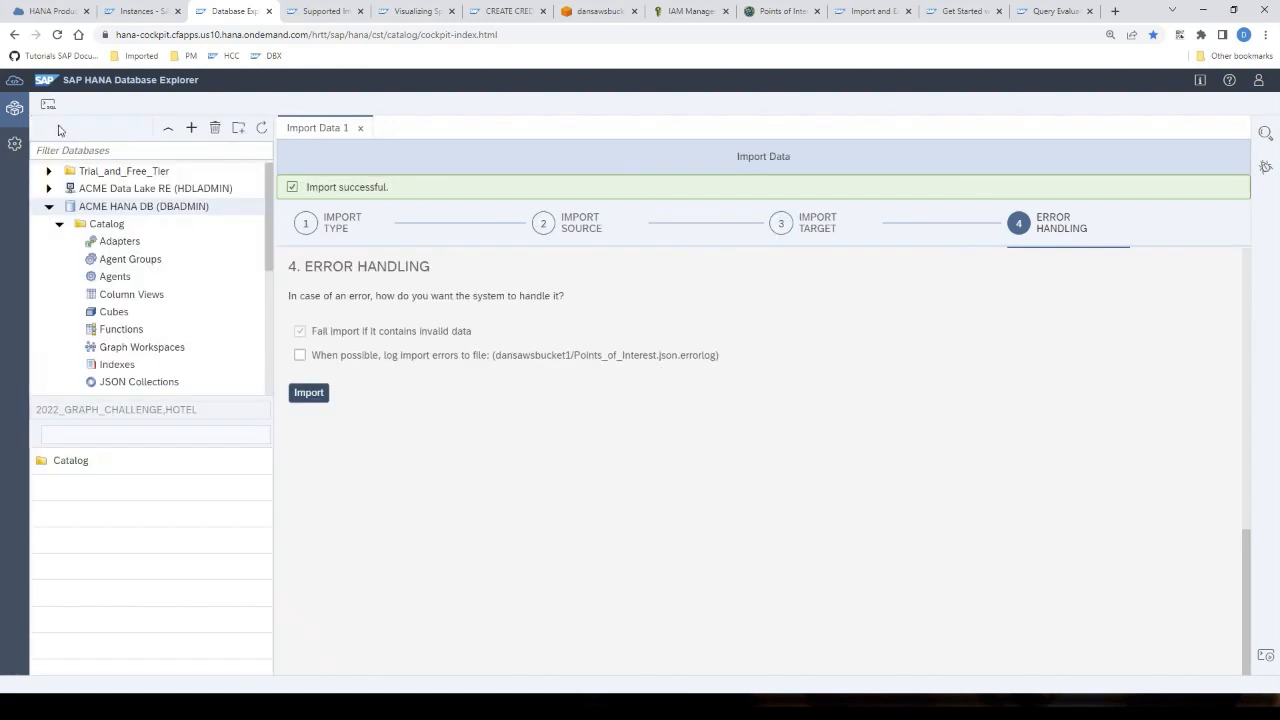
left_click(363, 131)
left_click(48, 206)
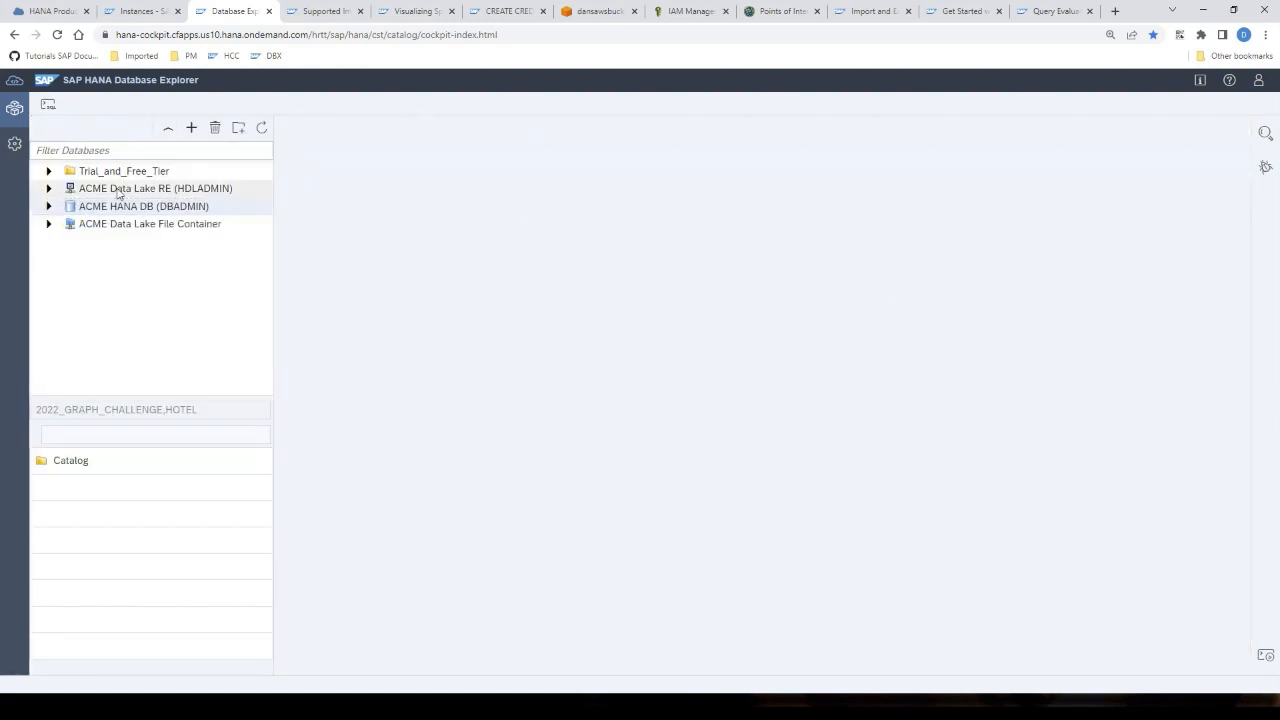
- Show the log files in the Database Diagnostic Files of ACME Data Lake RE
left_click(117, 190)
left_click(50, 189)
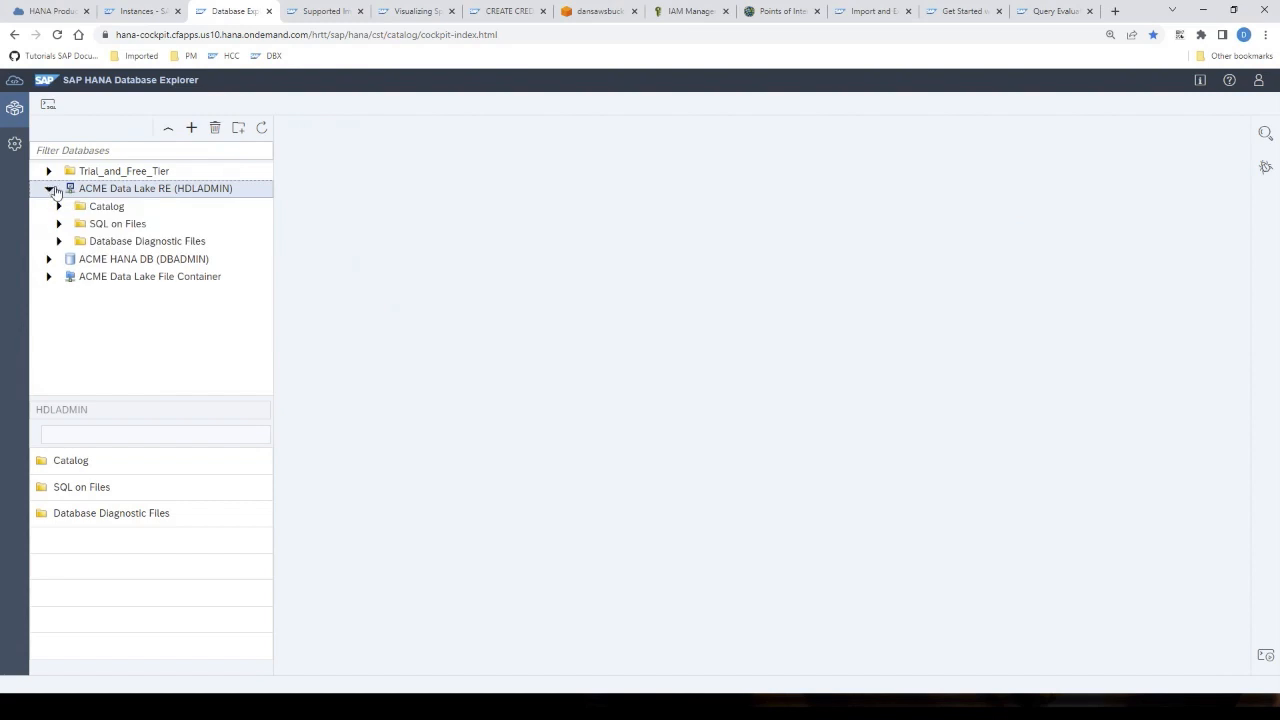
left_click(58, 242)
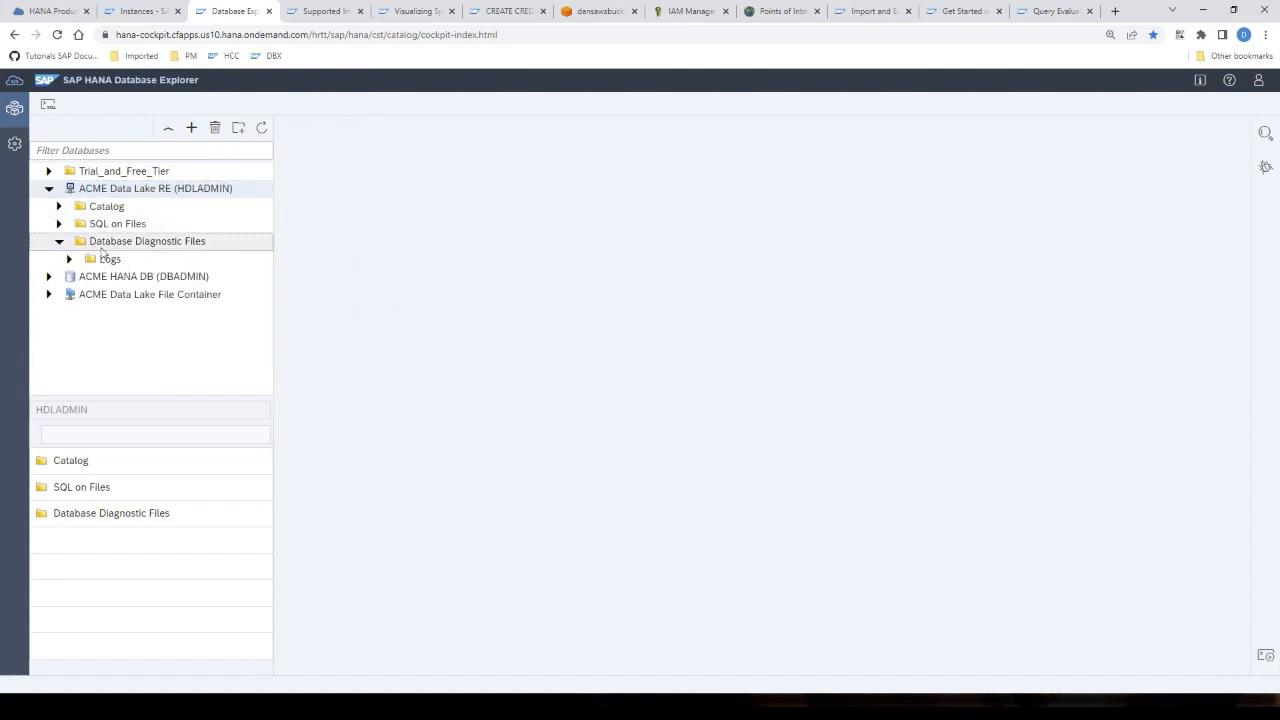
left_click(108, 260)
right_click(108, 262)
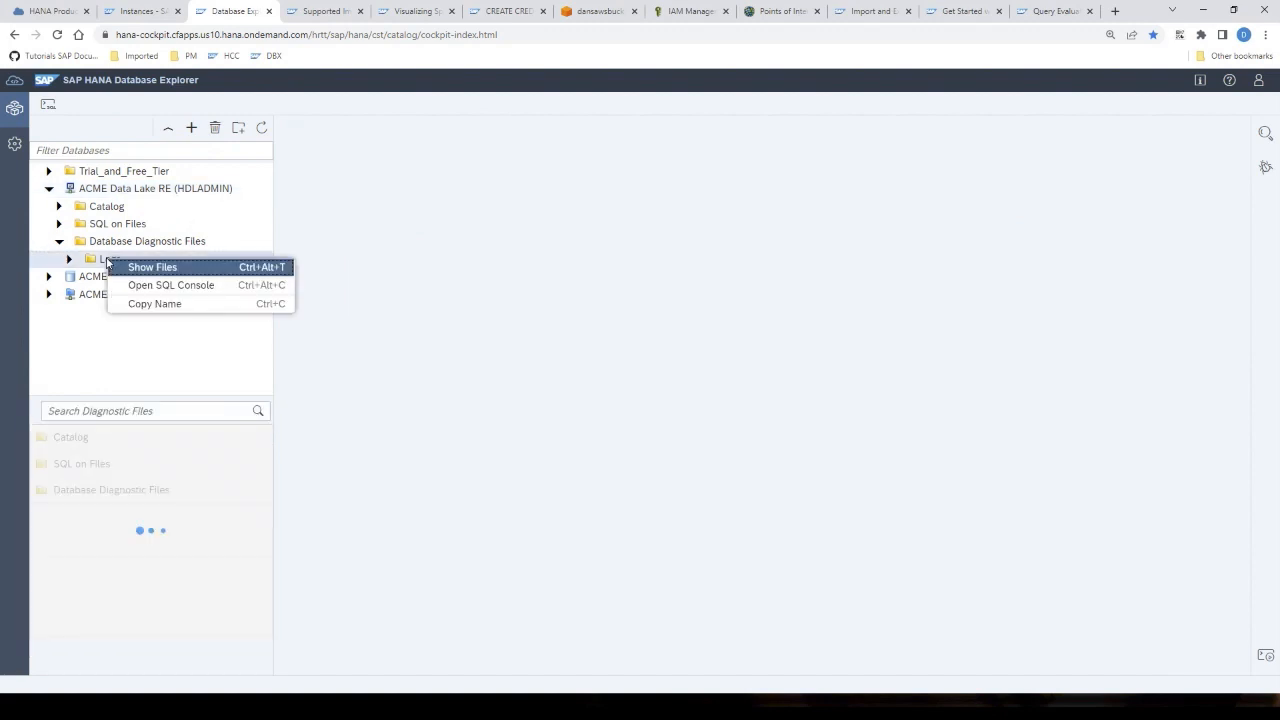
left_click(140, 267)
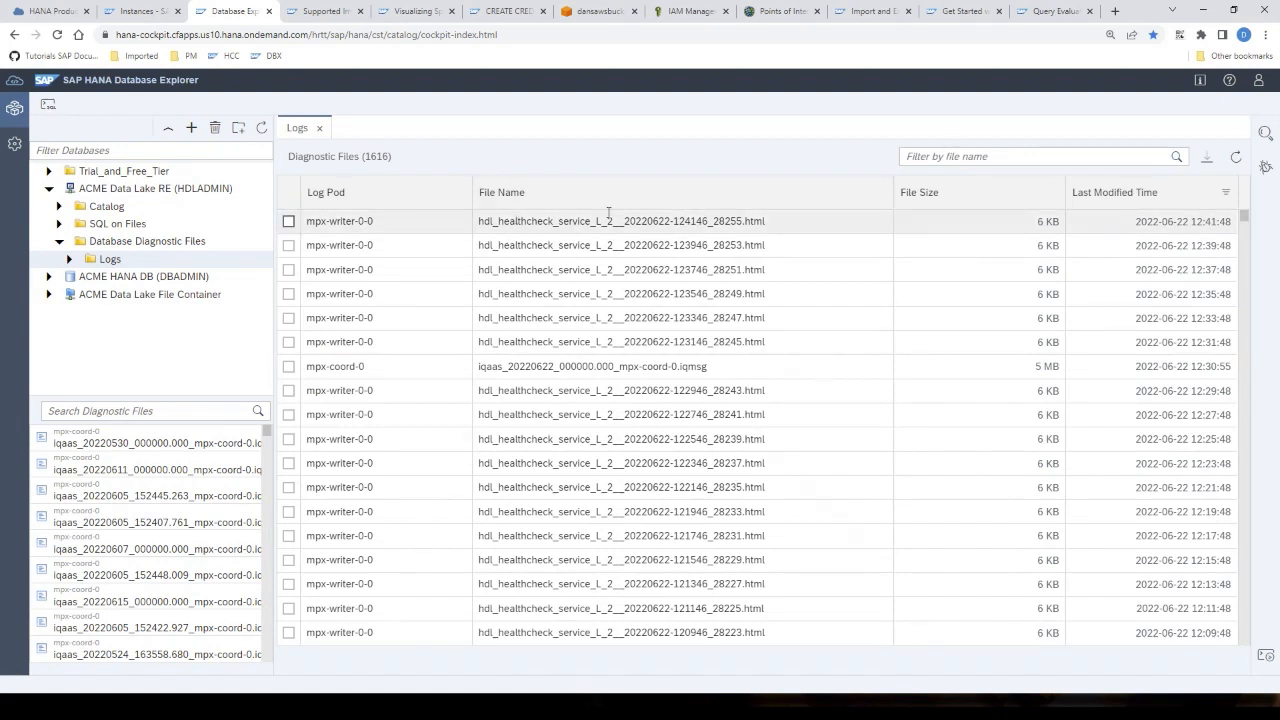
- Sort the diagnostic files by file size in descending order and select iqaas_20220621_000000.001_mpx-writer-0-0.iqmsg
left_click(1050, 192)
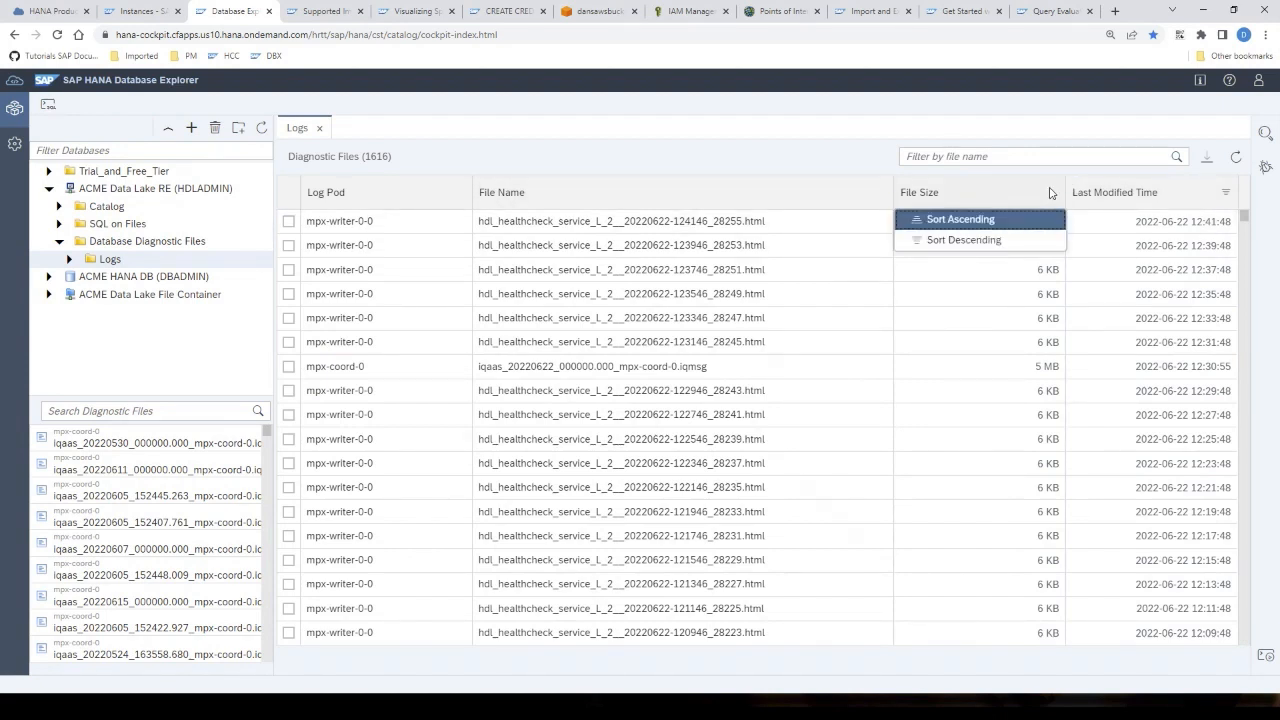
left_click(1003, 239)
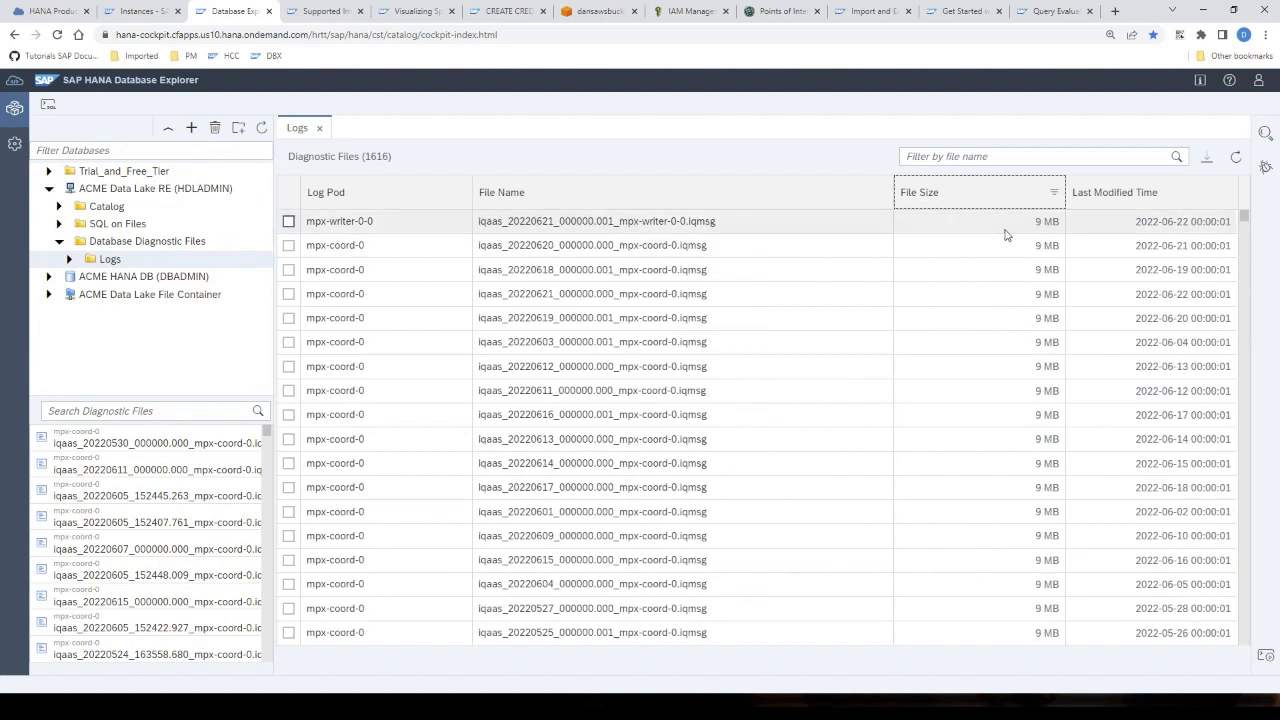
left_click(433, 229)
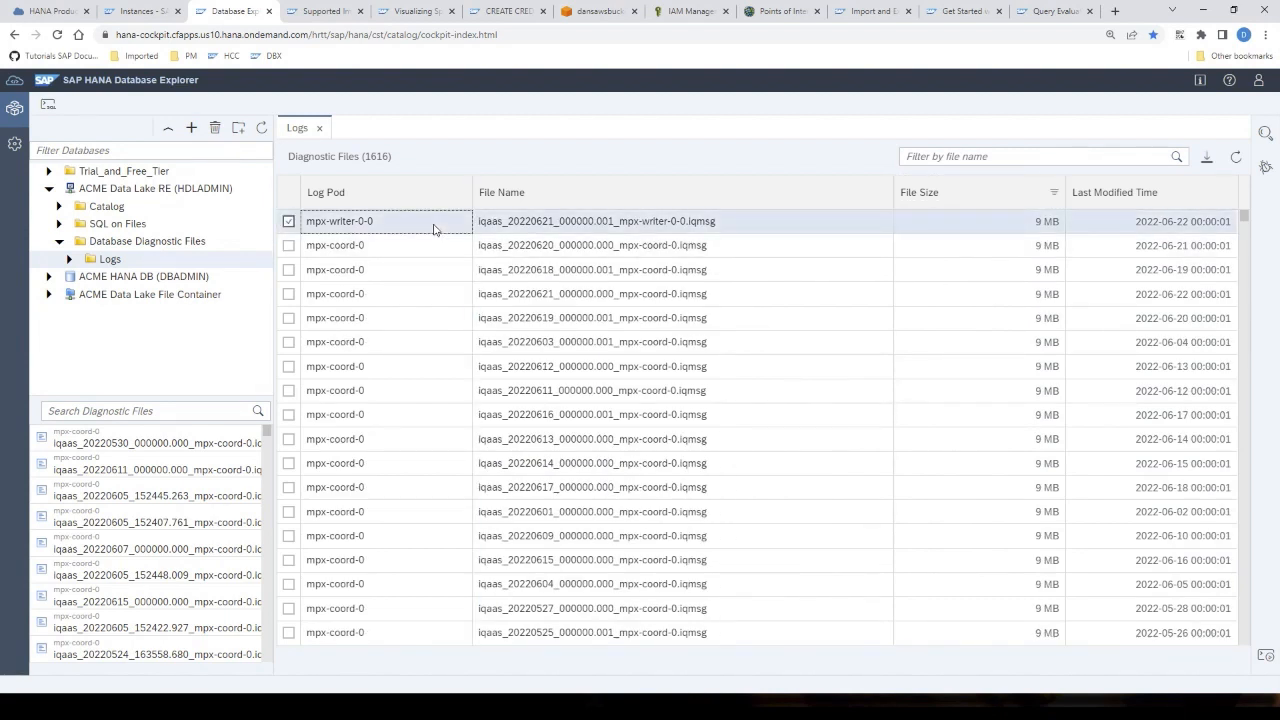
- Examine the contents of iqaas_20220621_000000.001_mpx-writer-0-0.iqmsg including its earlier lines, close it, and reselect the file in the list
double_click(433, 229)
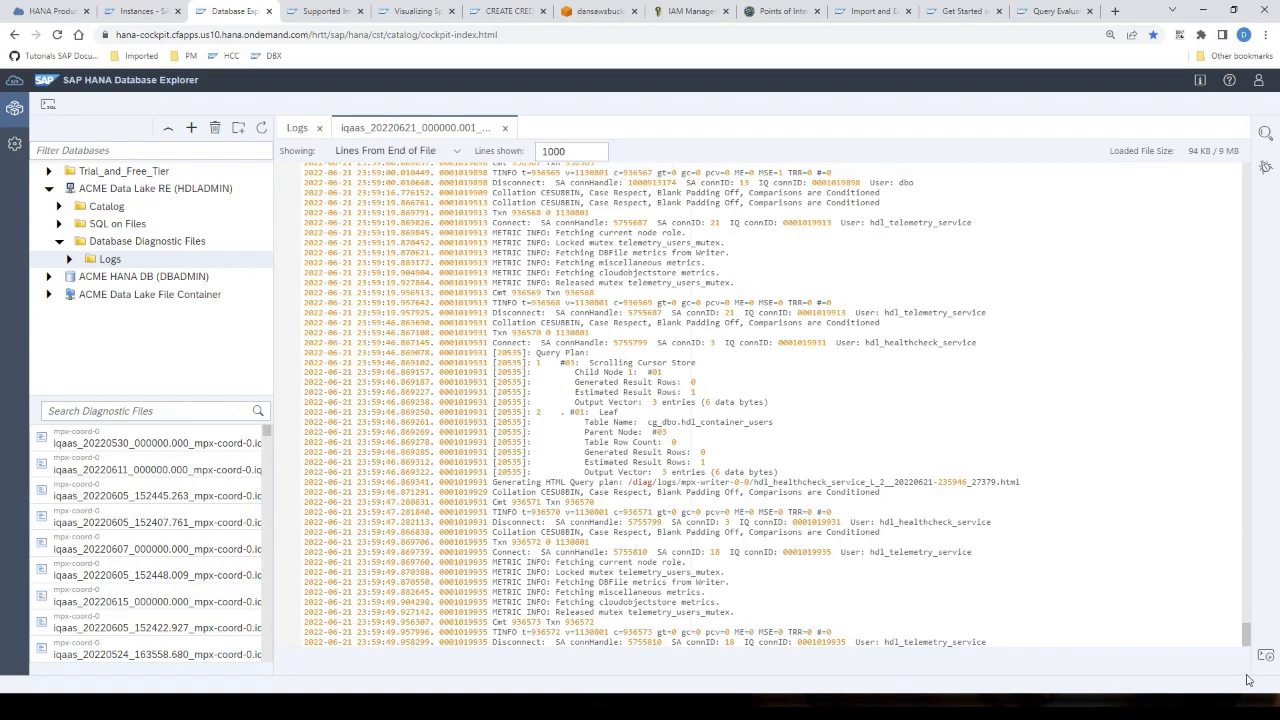
left_click_drag(1246, 640, 1244, 190)
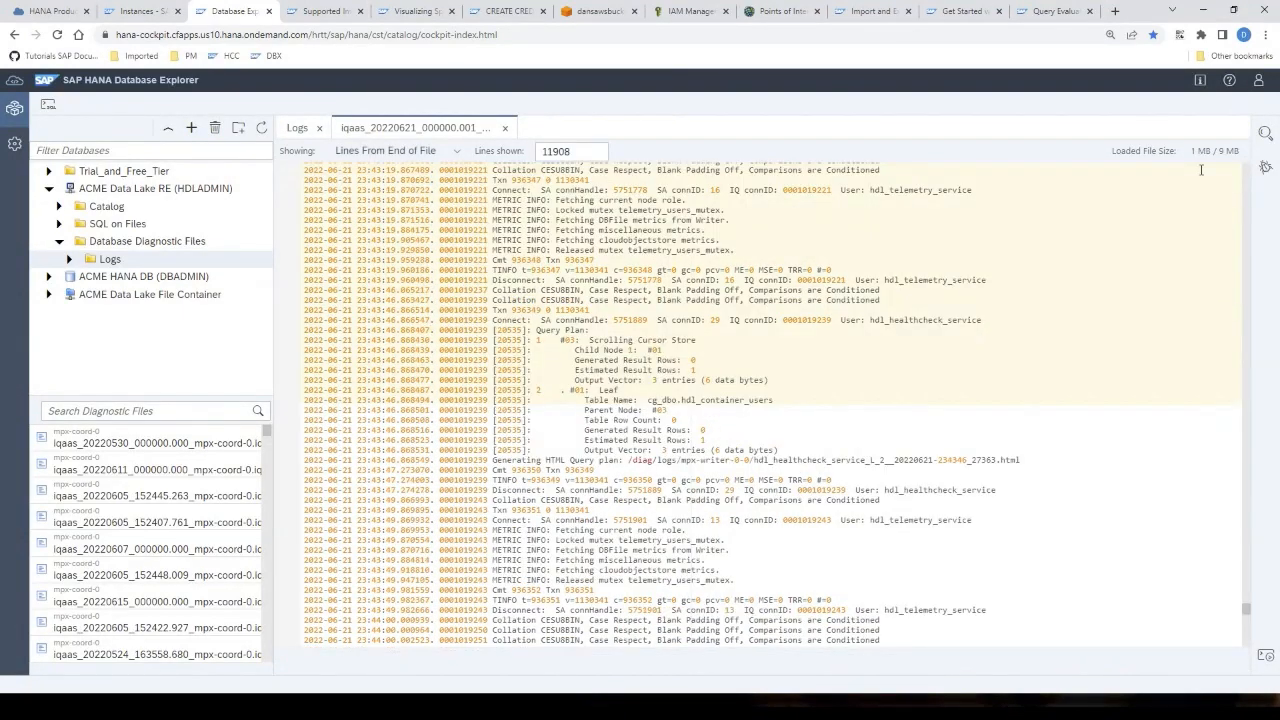
left_click(505, 128)
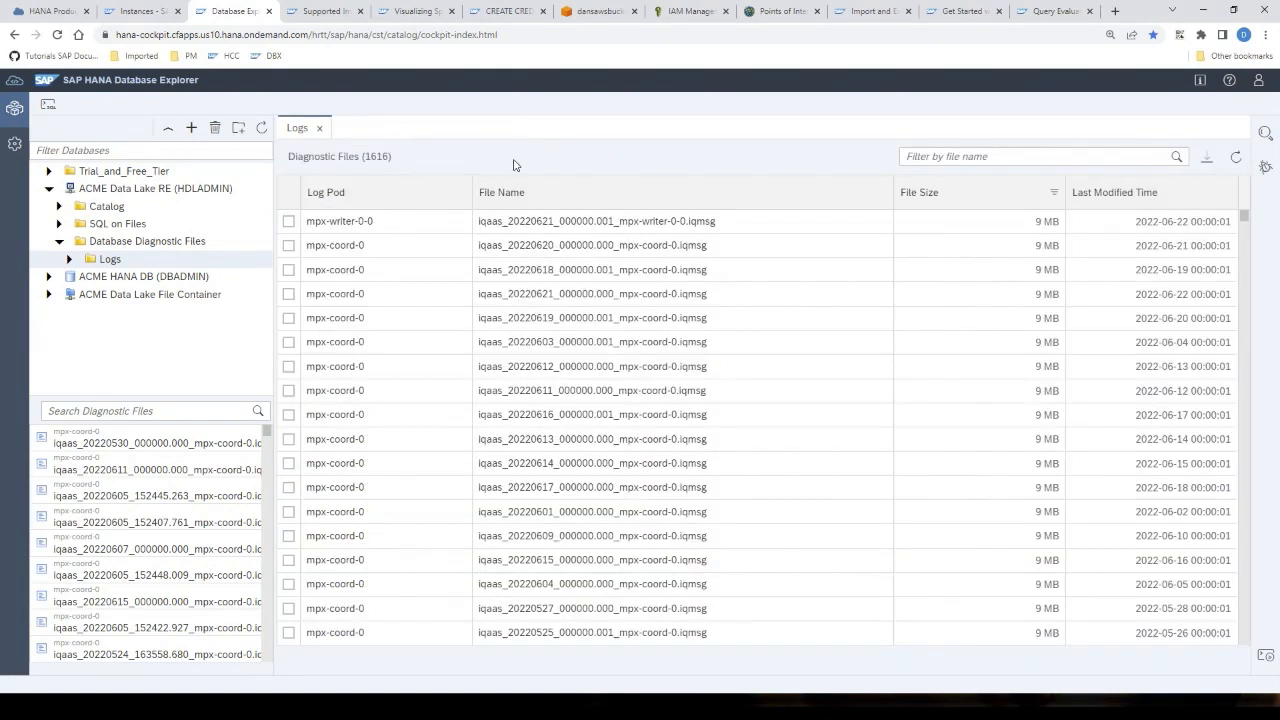
left_click(288, 221)
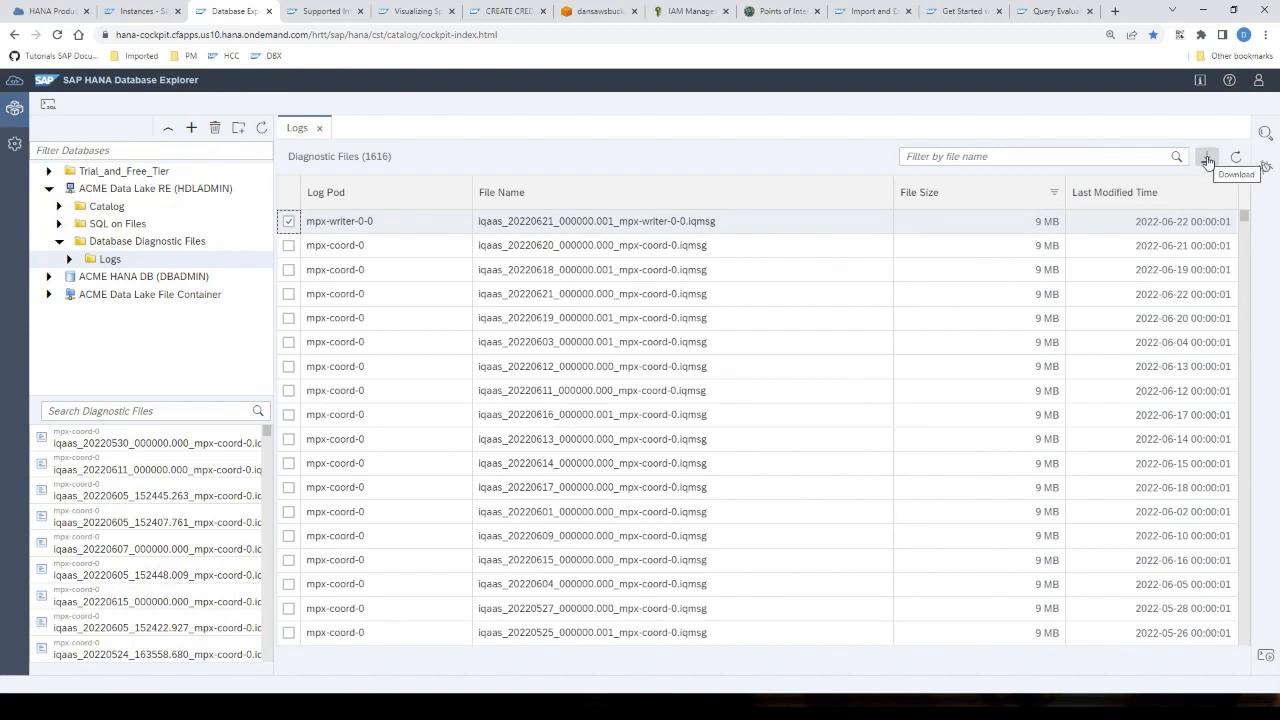
- In a new ACME Data Lake RE SQL console, enter the HOTEL.ROOM suite AVG_PRICE query between statements turning Query_Plan_As_HTML, QUERY_DETAIL and QUERY_TIMING ON and OFF
left_click(163, 189)
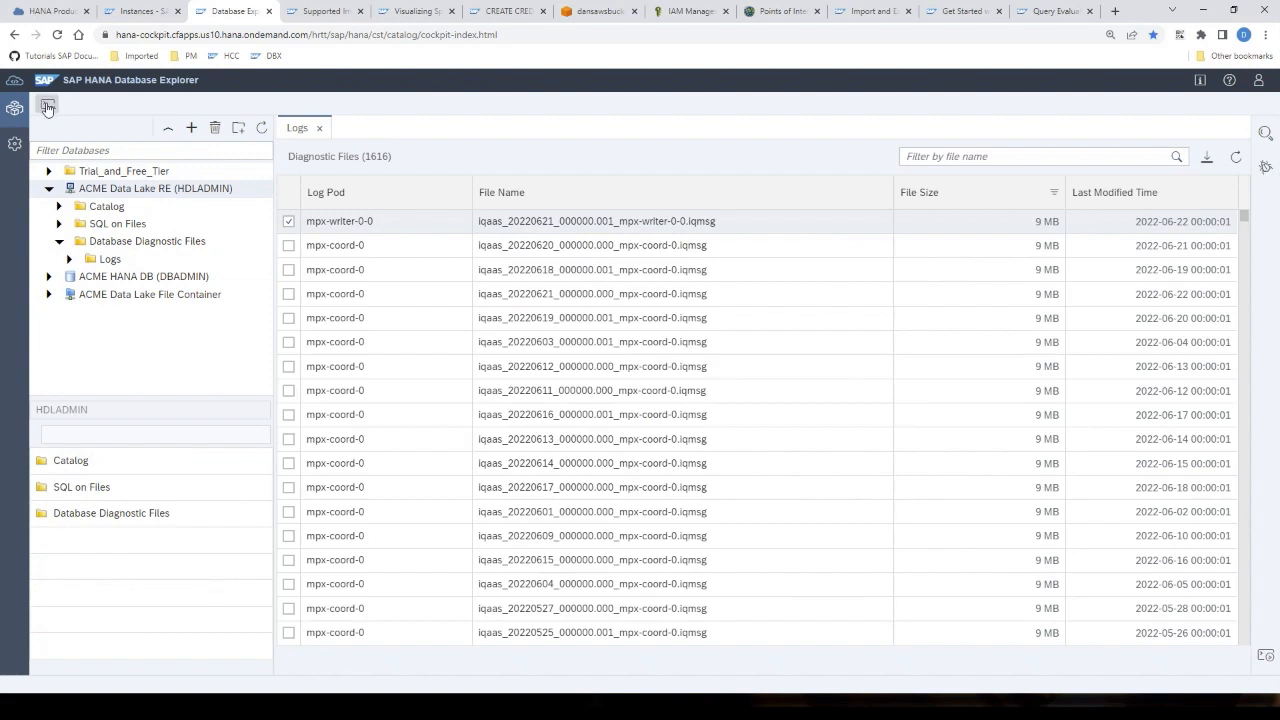
left_click(48, 105)
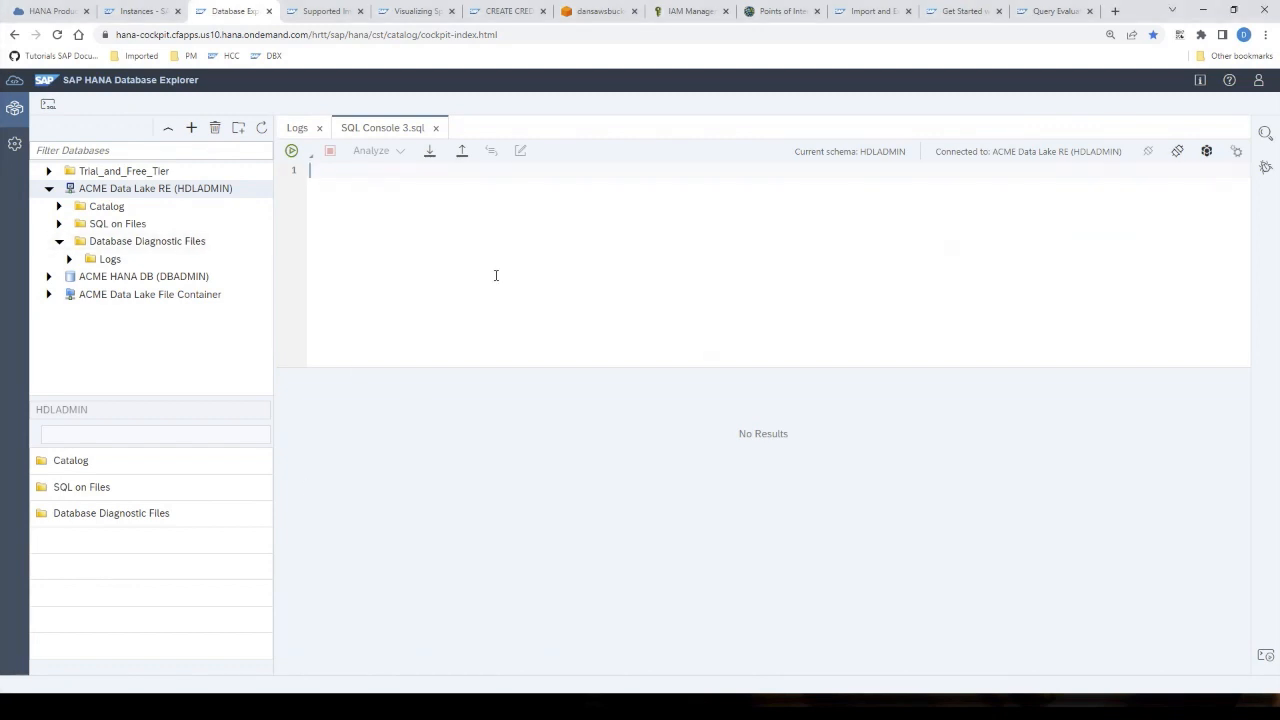
type("SET TEMPORARY OPTION Query_Plan_As_HTML = 'ON'; SET TEMPORARY OPTION QUERY_DETAIL = 'ON'; SET TEMPORARY OPTION QUERY_TIMING  = 'ON'; SELECT CAST(ROUND(sum(PRICE)/COUNT(*), 2) as NUMERIC(6,2)) AVG_PRICE FROM HOTEL.ROOM WHERE TYPE = 'suite' GROUP BY TYPE; SET TEMPORARY OPTION QUERY_DETAIL = 'OFF'; SET TEMPORARY OPTION QUERY_TIMING  = 'OFF'; SET TEMPORARY OPTION Query_Plan_As_HTML = 'OFF';")
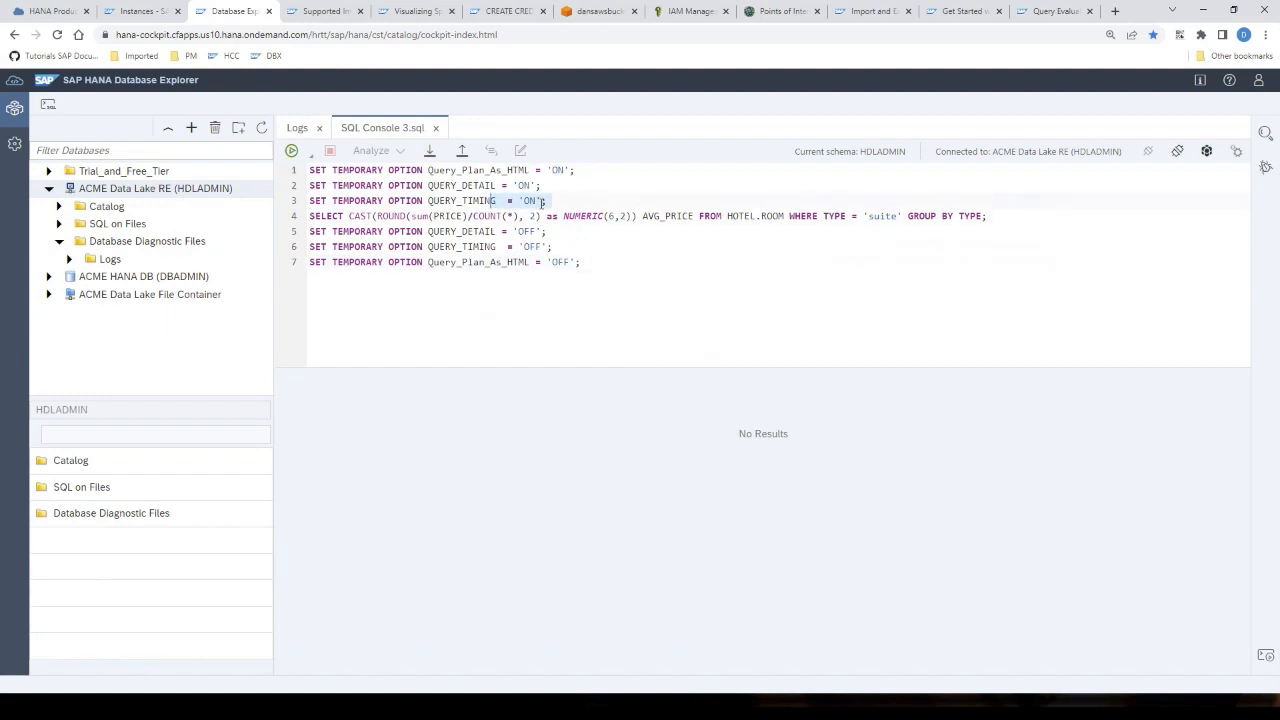
- Review the SELECT statement for the average suite price and run the whole script
left_click(1004, 218)
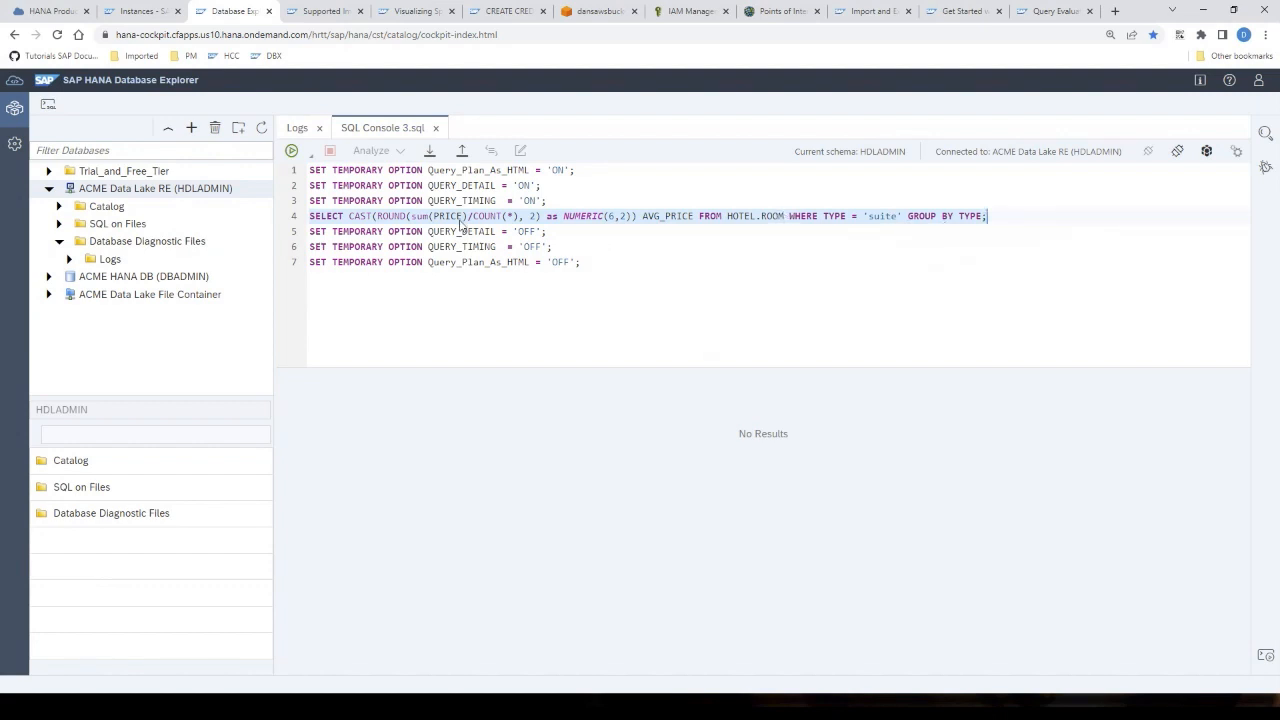
left_click(471, 284)
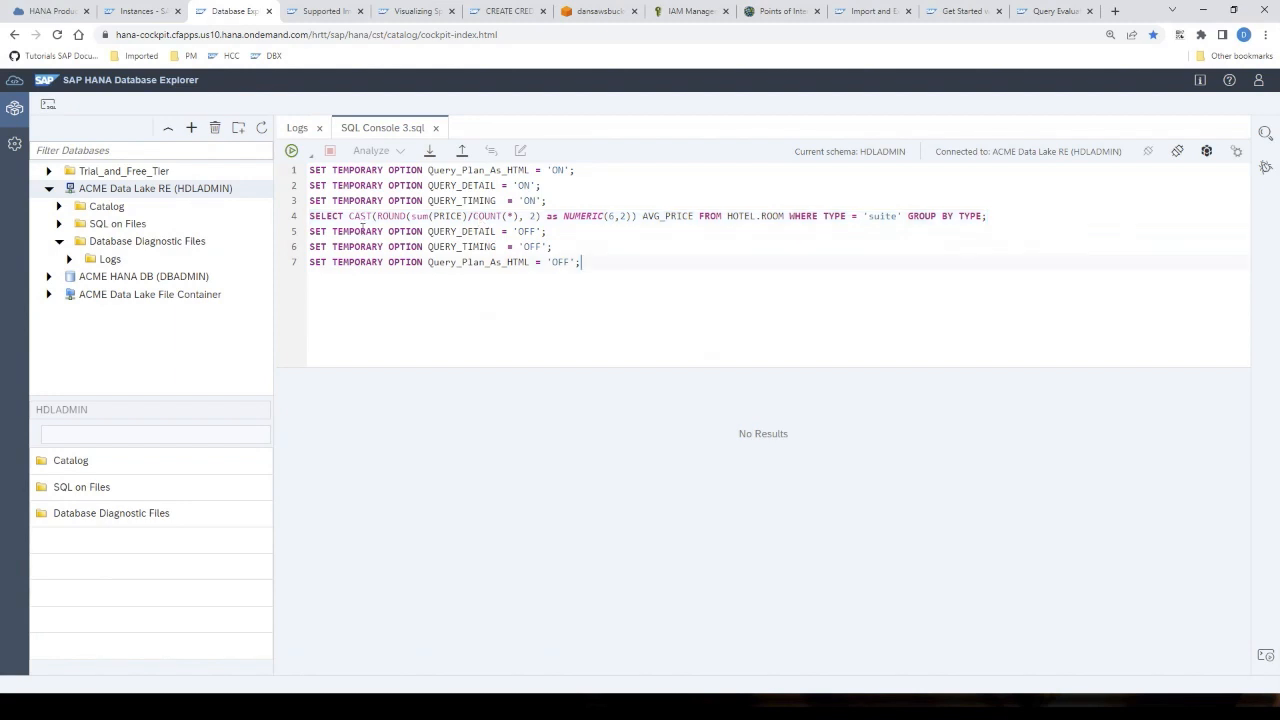
left_click(291, 150)
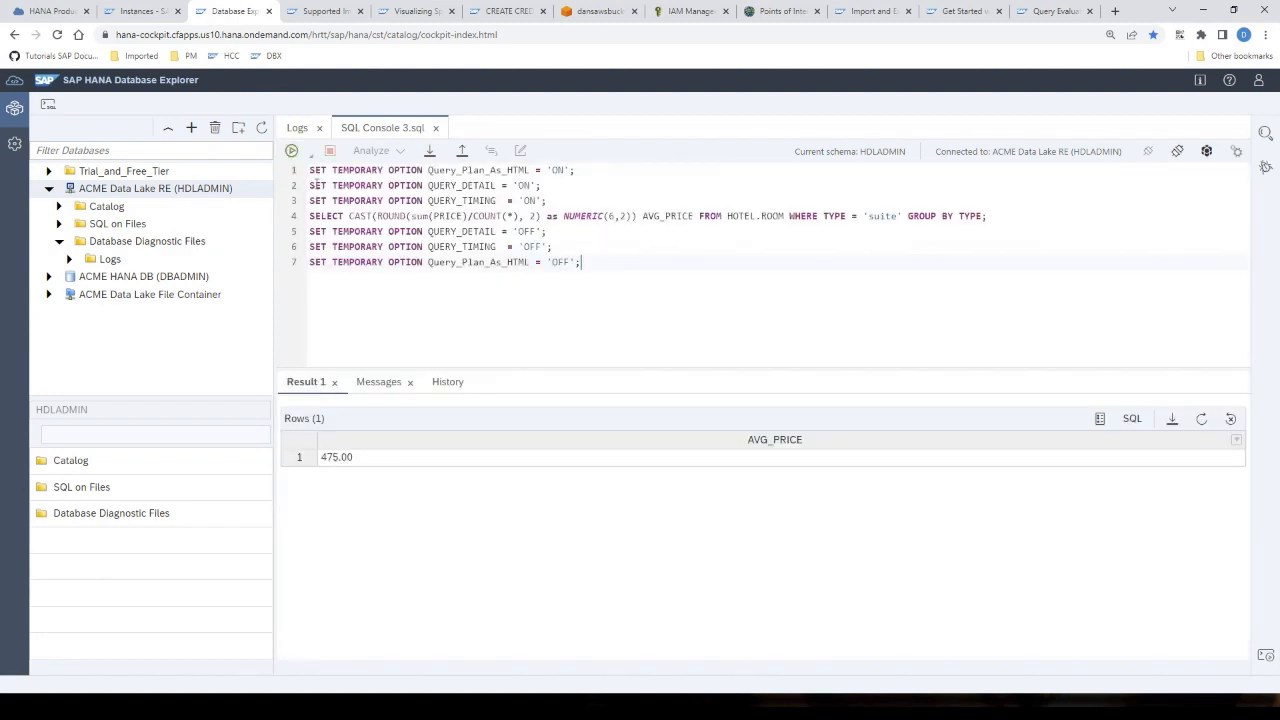
- Sort the diagnostic files in Logs by last modified time in descending order and refresh the list
left_click(298, 130)
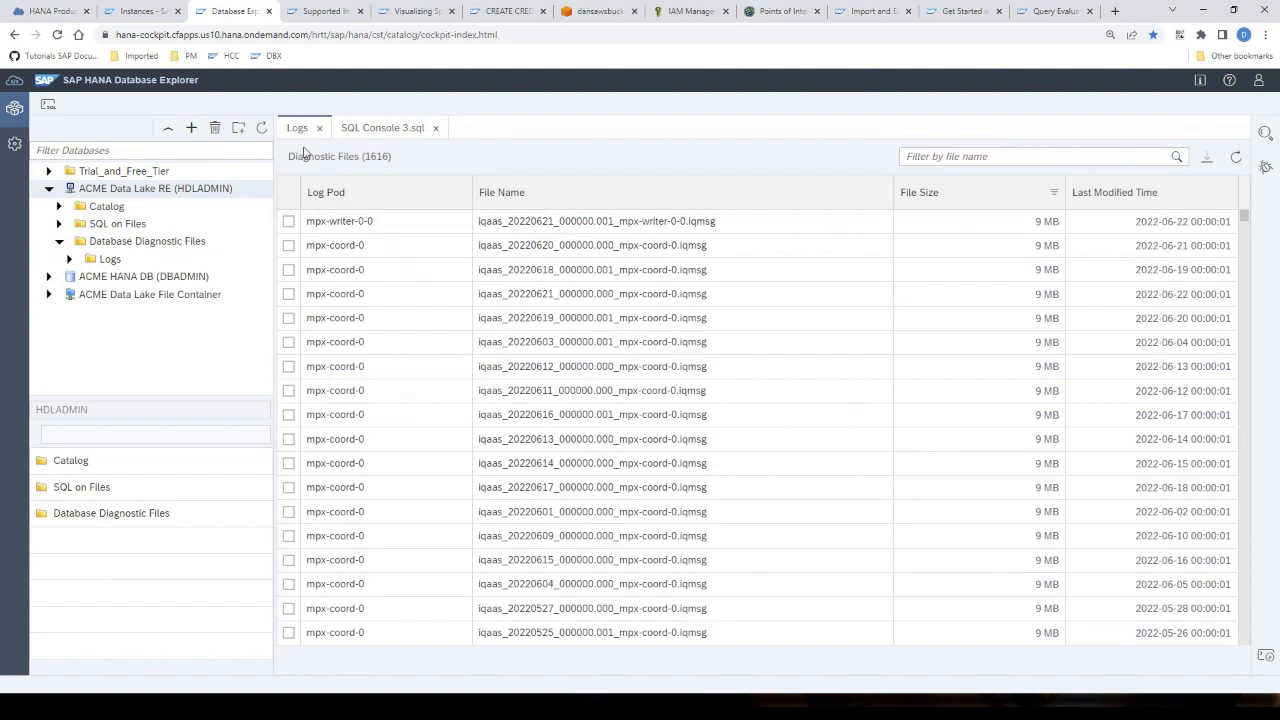
left_click(1200, 204)
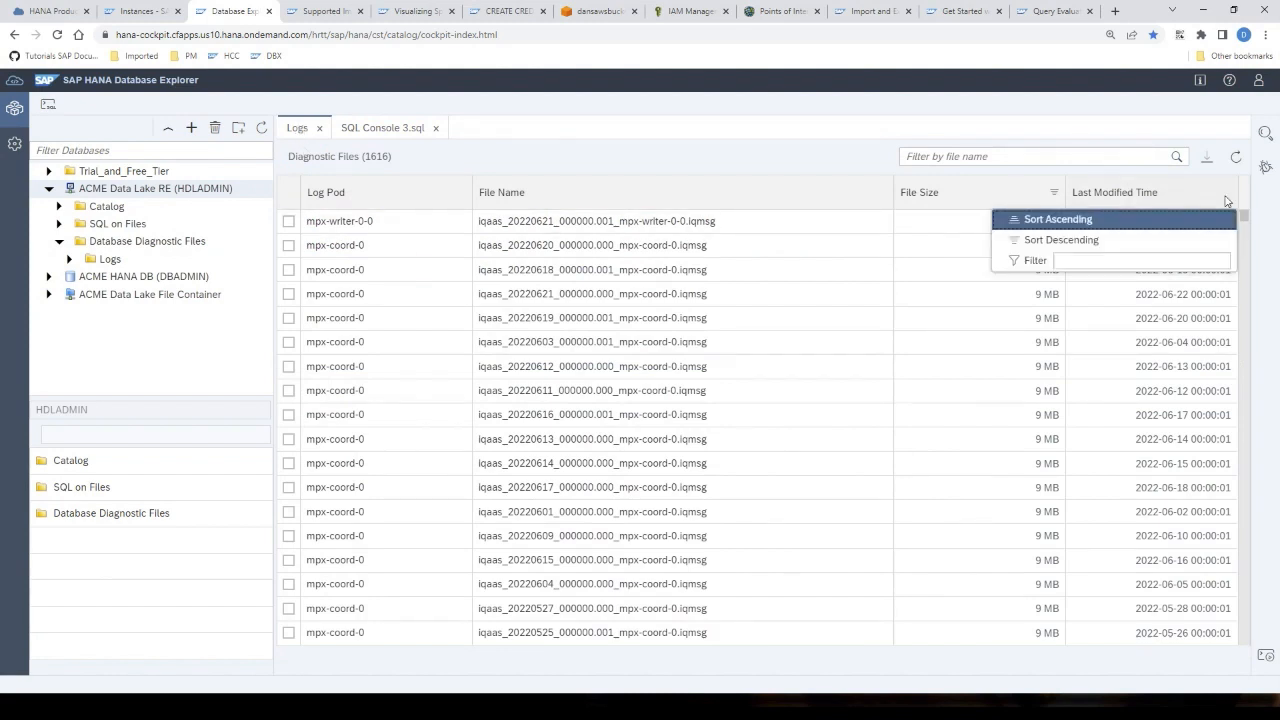
left_click(1091, 238)
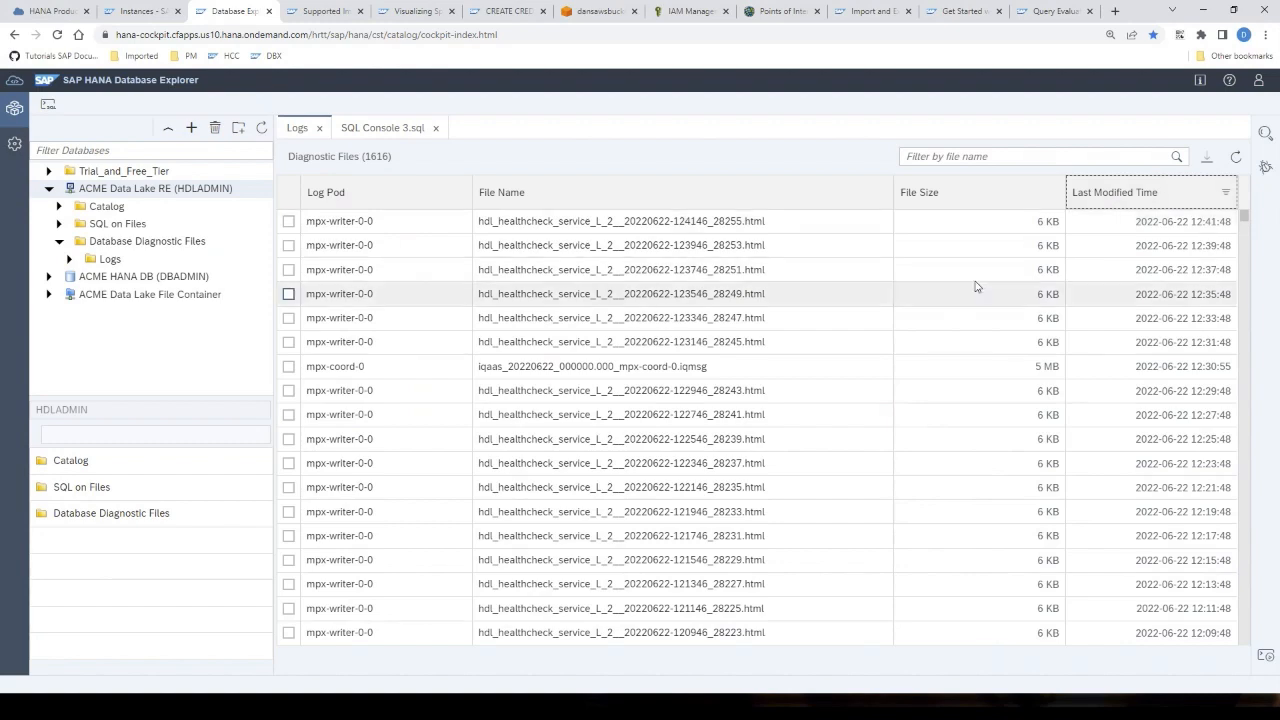
left_click(1238, 158)
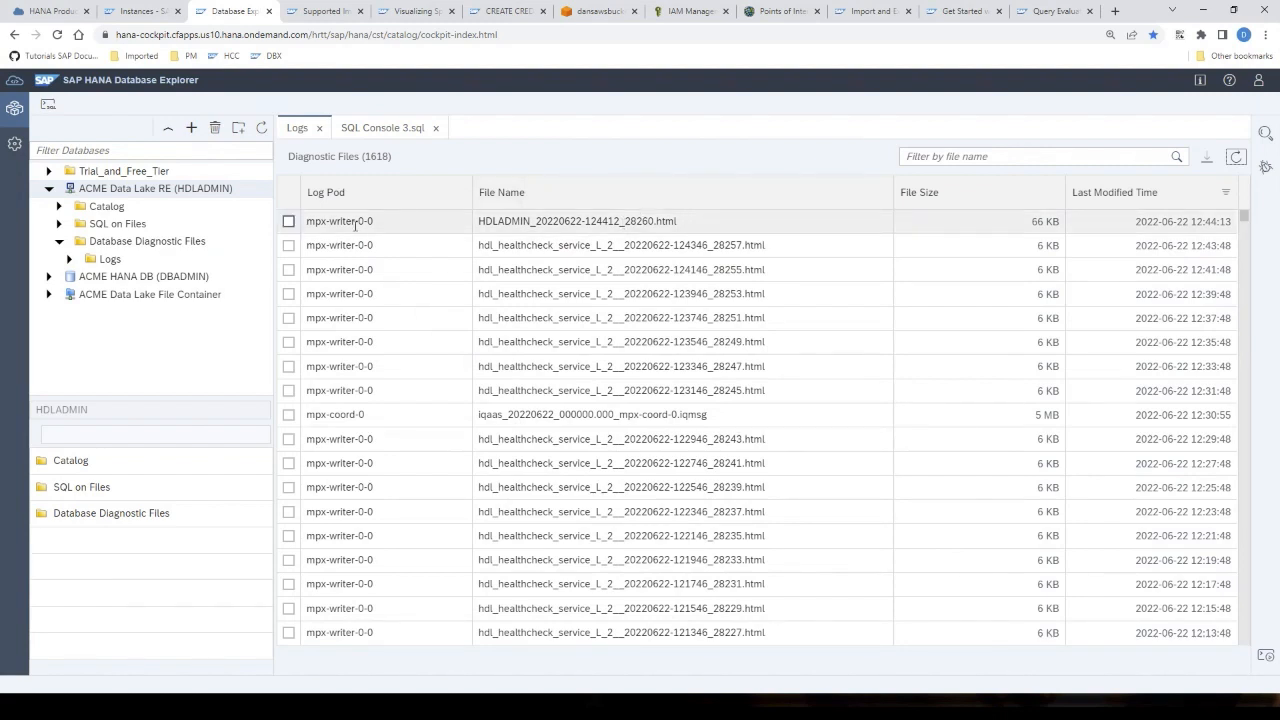
left_click(289, 222)
left_click(1208, 158)
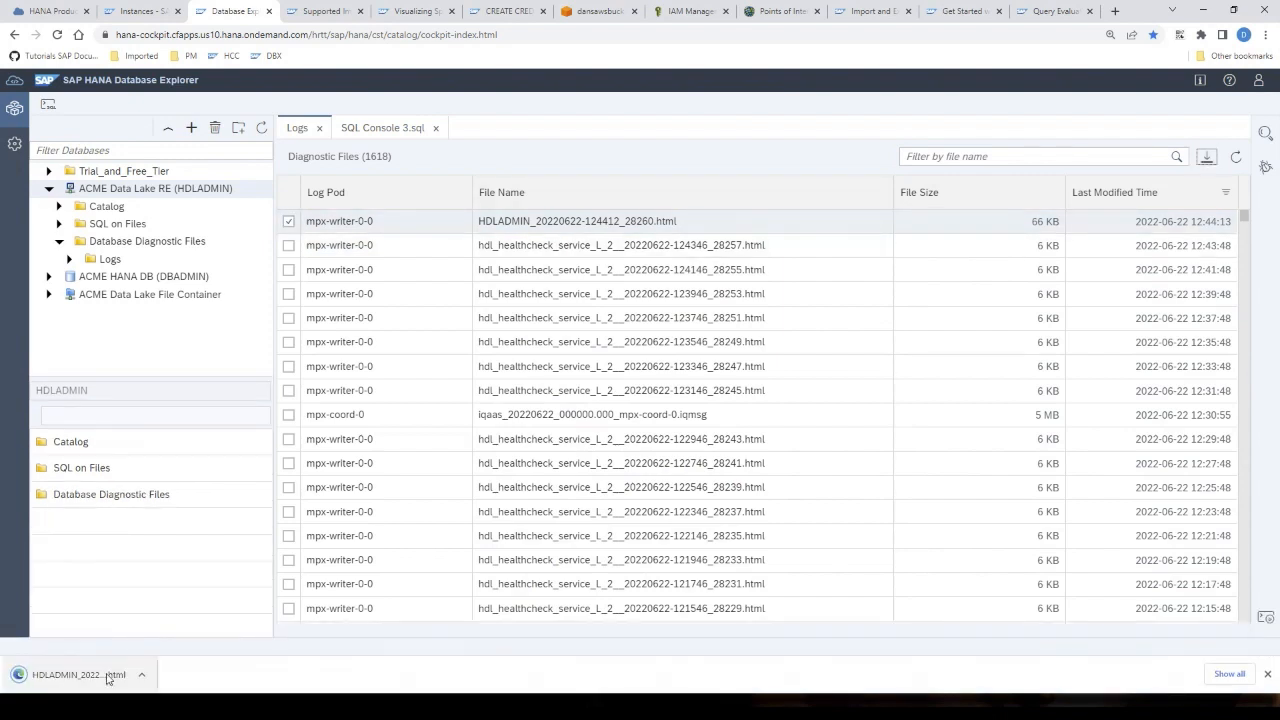
left_click(108, 676)
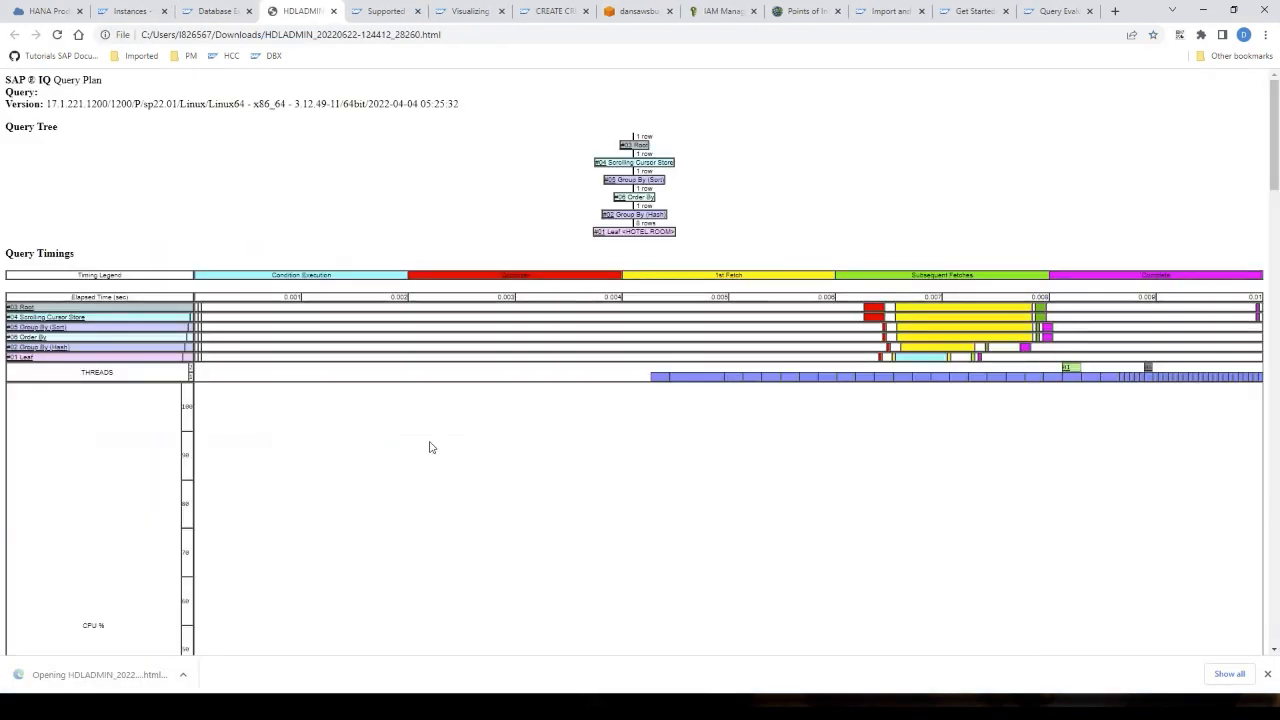
- Enlarge the query plan, go to the details of the #01 Leaf <HOTEL.ROOM> node, and highlight its Condition 1 expression
scroll(430, 450, "up", 6)
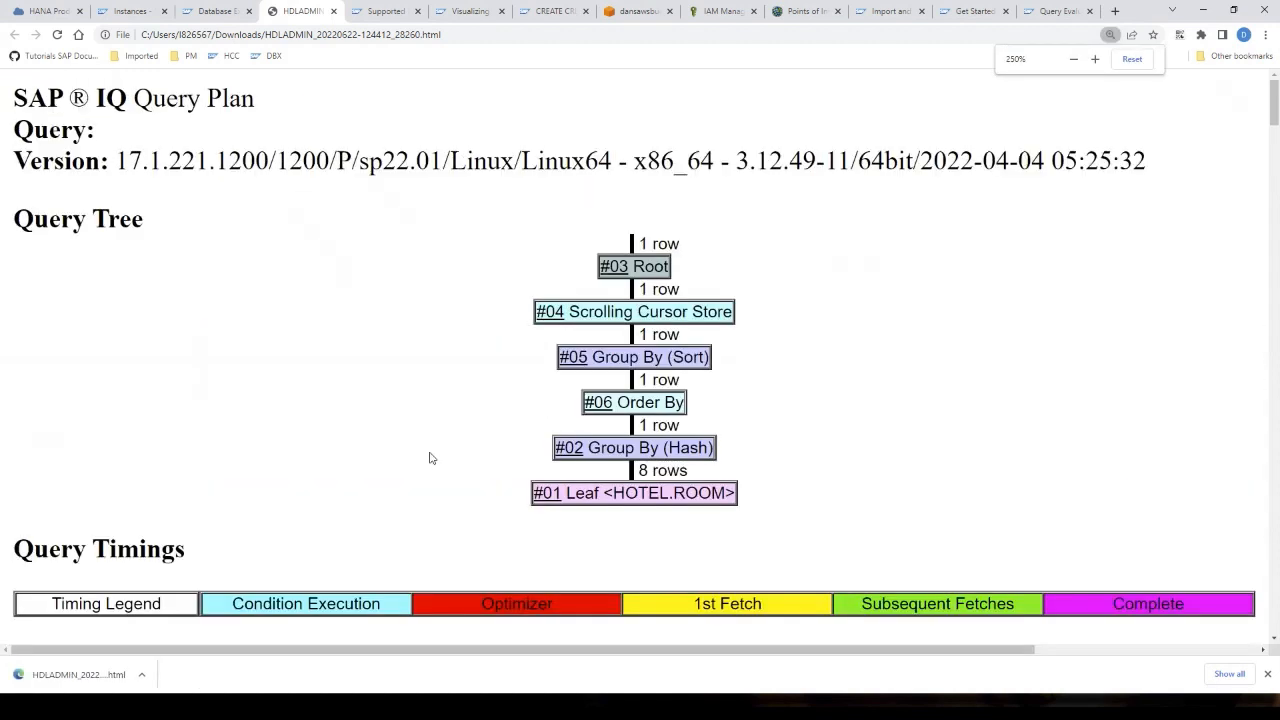
scroll(430, 458, "up", 1)
scroll(380, 478, "down", 1)
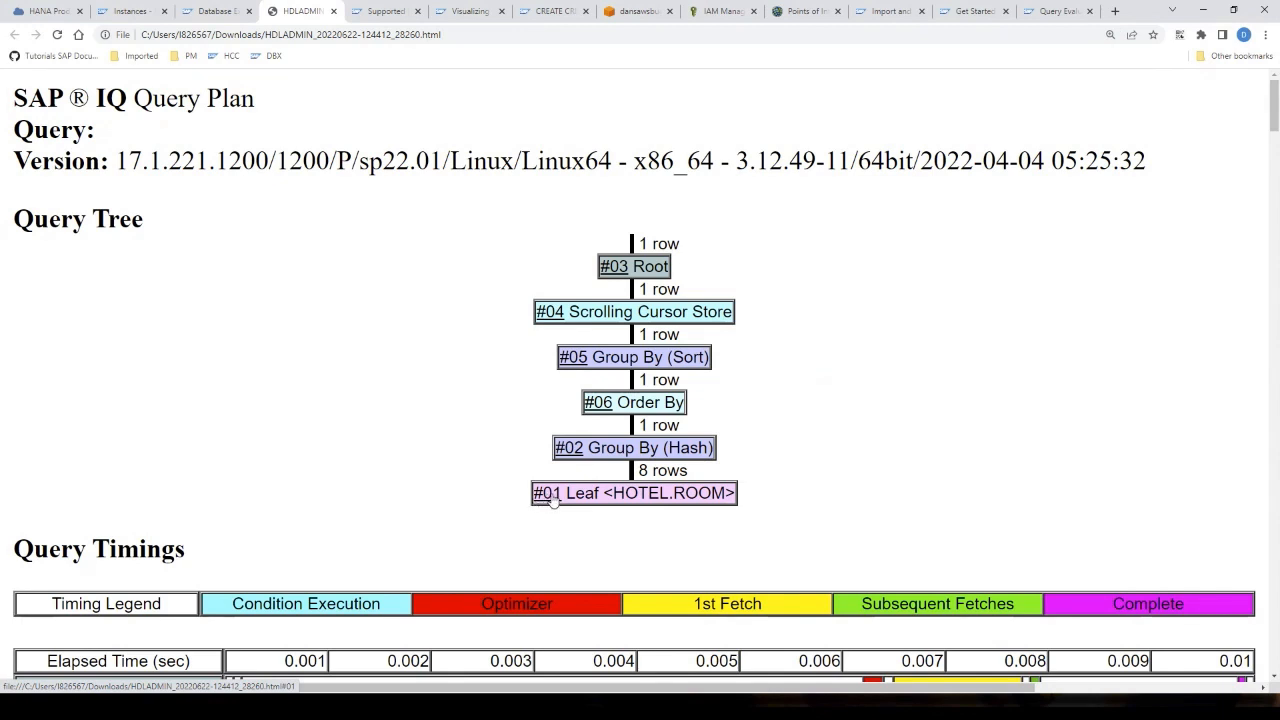
left_click(550, 495)
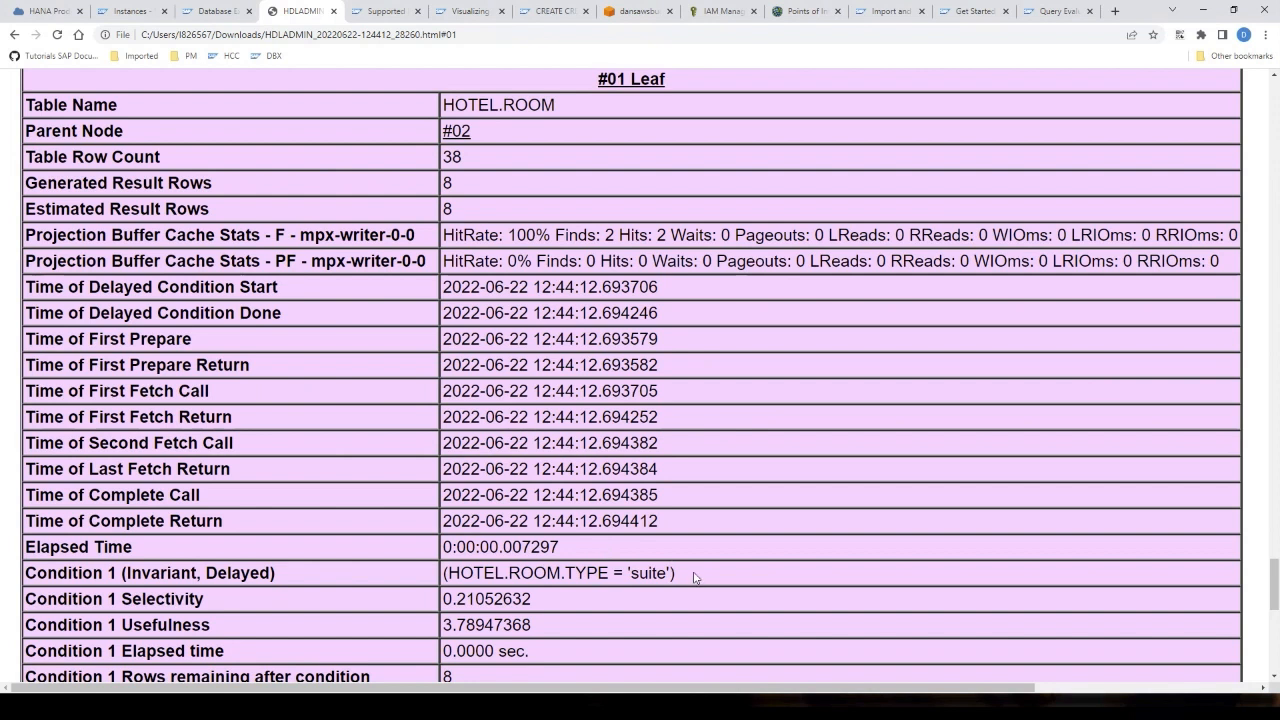
left_click_drag(694, 577, 448, 573)
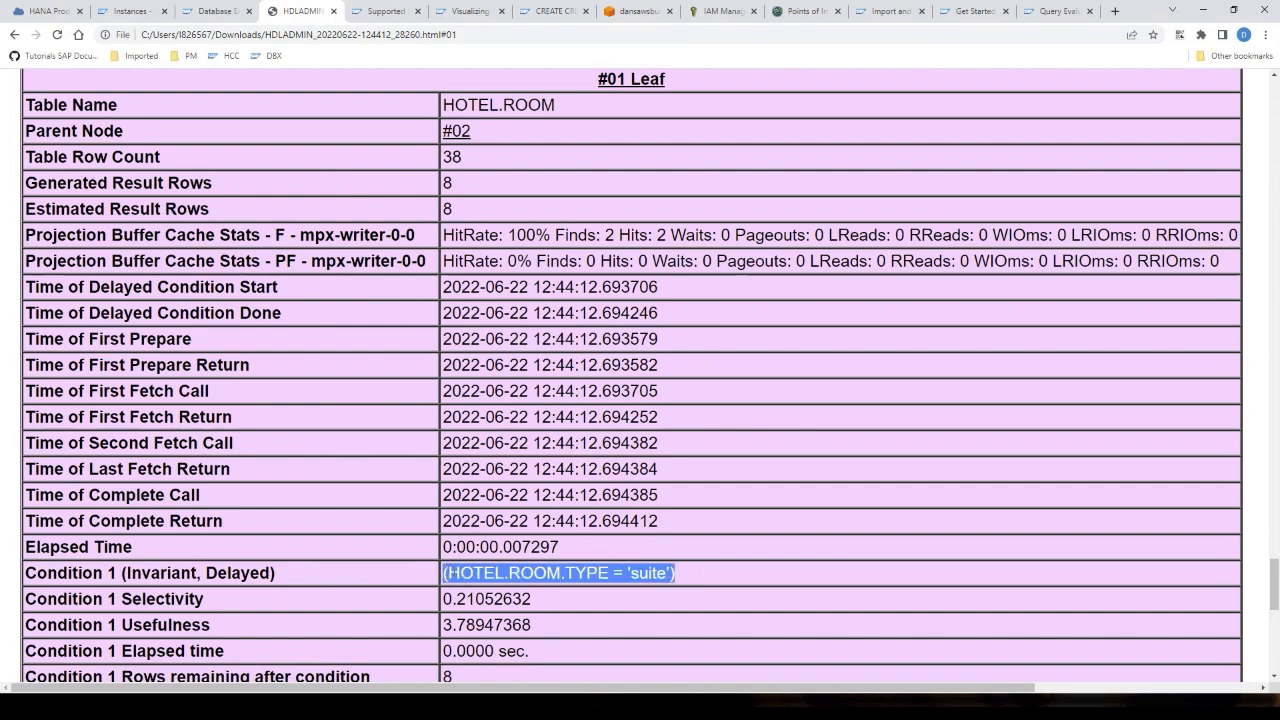